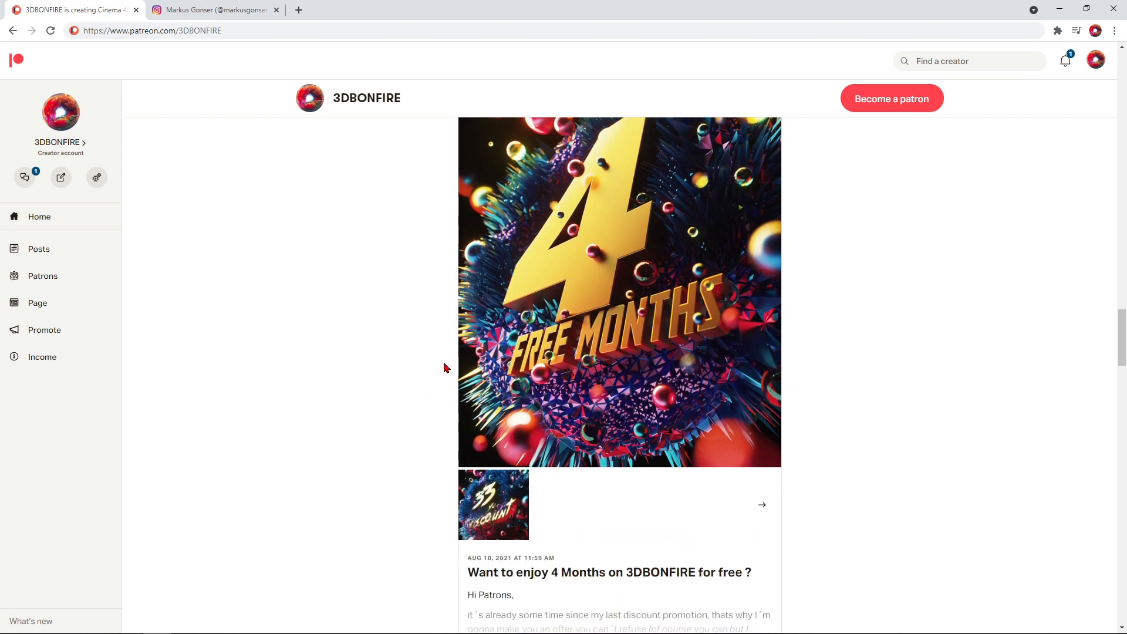
Look through the goals and recent posts on the 3DBONFIRE Patreon page
mouse_move(1121, 348)
left_mouse_down()
mouse_move(1121, 325)
mouse_move(1121, 373)
mouse_move(1123, 194)
left_mouse_up()
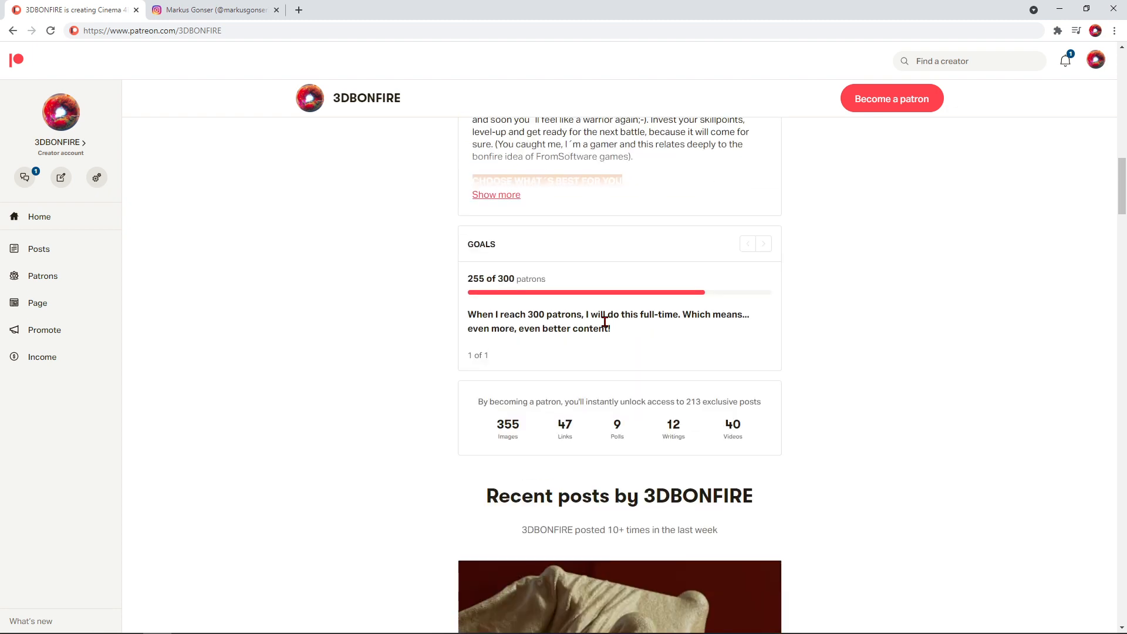
scroll(645, 347, "down", 2)
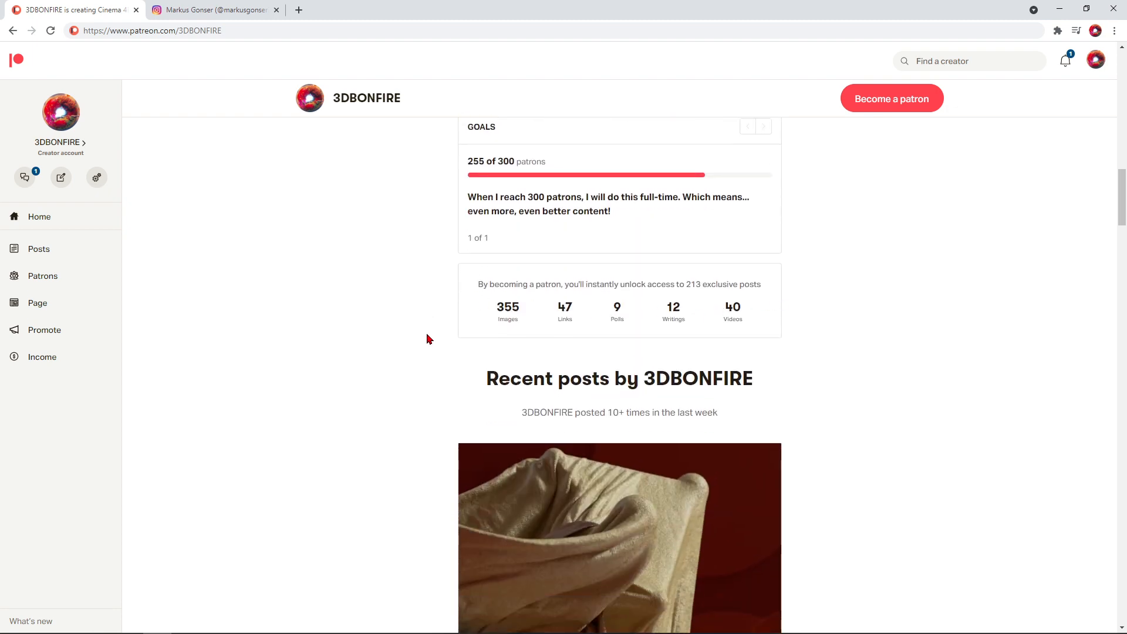
scroll(400, 365, "down", 5)
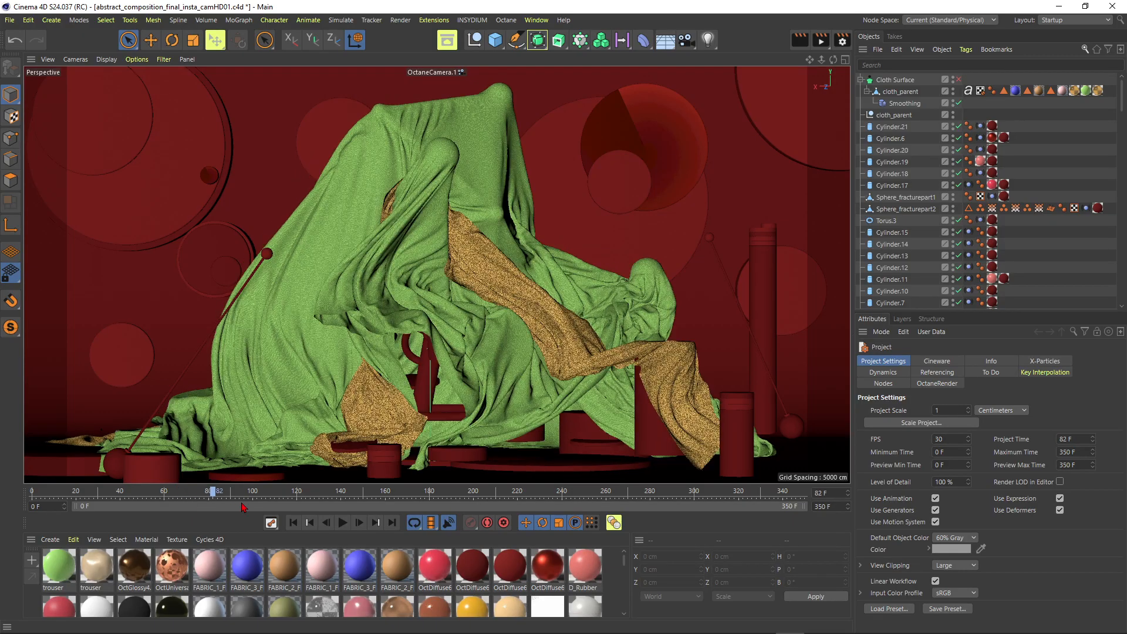
Scrub the finished cloth animation to frame 146 and switch to the abstract_composition.c4d project
left_click_drag(280, 505, 355, 497)
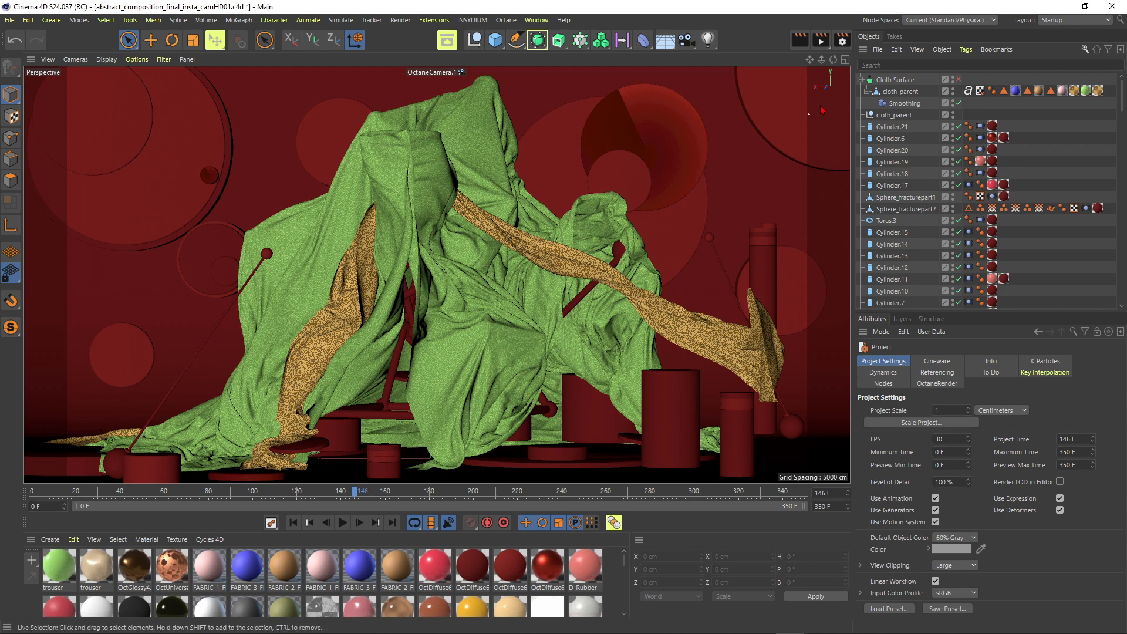
left_click(536, 20)
left_click(558, 387)
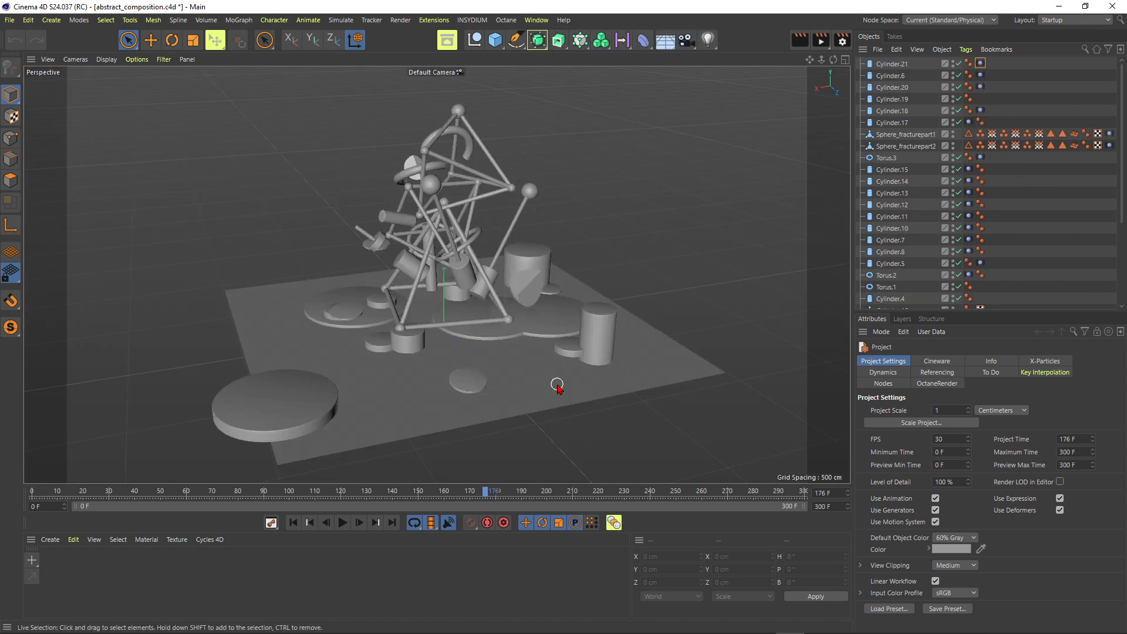
Examine the abstract structure from several angles and scrub its animation to frame 149
mouse_move(434, 300)
left_mouse_down("alt")
mouse_move(470, 323)
mouse_move(411, 307)
mouse_move(408, 319)
mouse_move(459, 278)
mouse_move(452, 188)
left_mouse_up("alt")
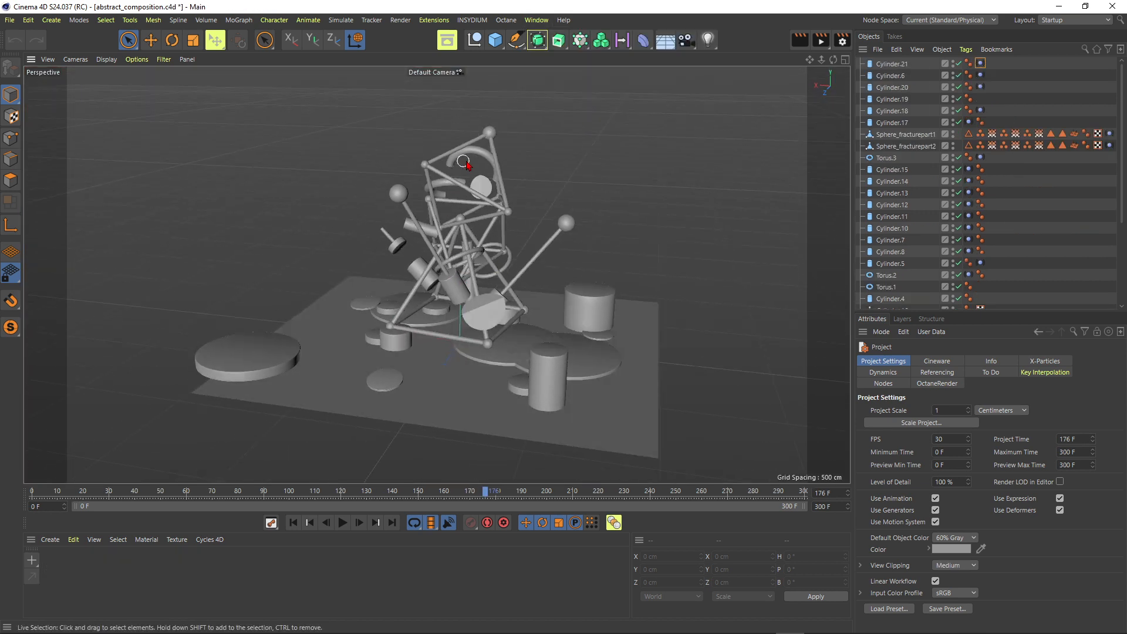
left_click_drag(308, 494, 435, 475)
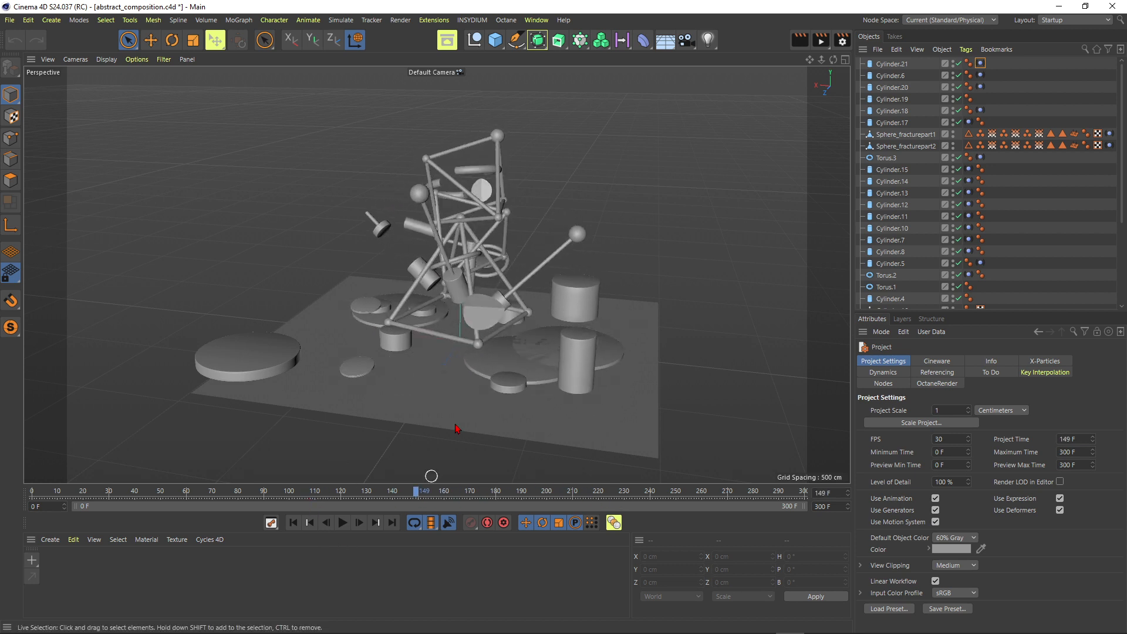
left_click_drag(499, 317, 526, 270, "alt")
mouse_move(435, 235)
left_mouse_down("alt")
mouse_move(467, 249)
mouse_move(378, 304)
mouse_move(470, 296)
mouse_move(523, 312)
left_mouse_up("alt")
middle_click_drag(446, 227, 483, 229, "alt")
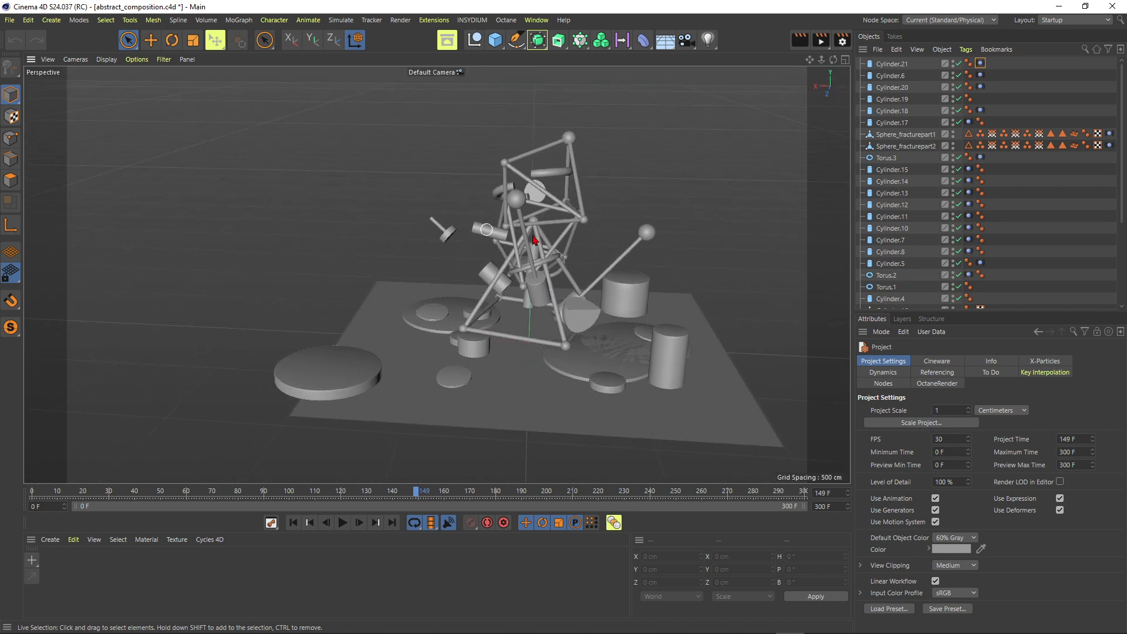
Create a new empty project
left_click(10, 21)
left_click(348, 142)
left_click(537, 20)
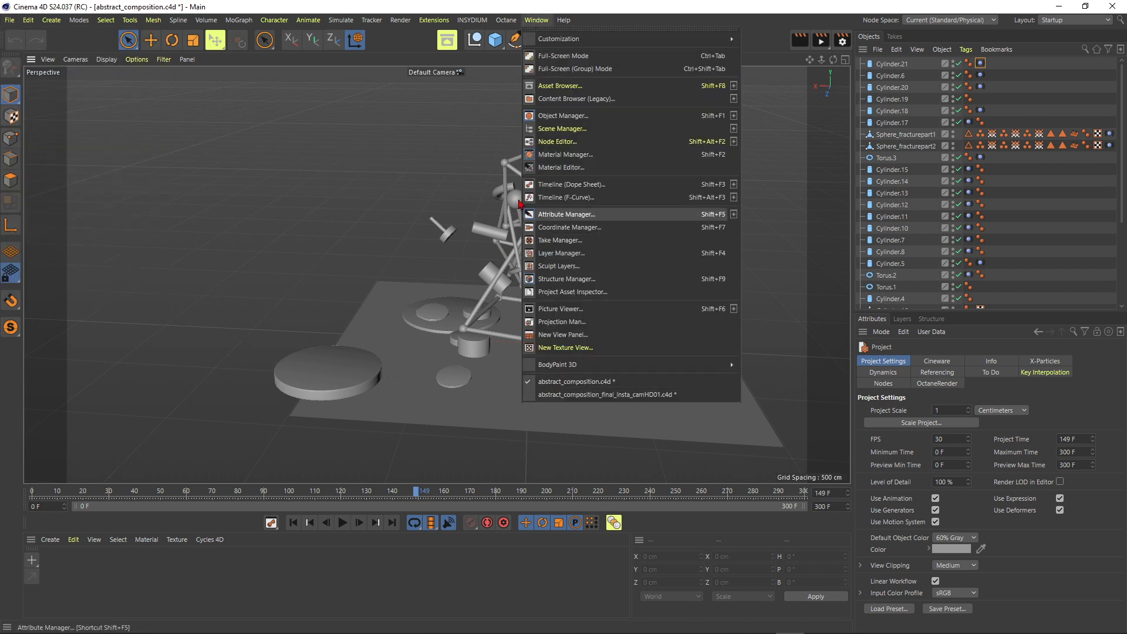
left_click(554, 359)
left_click(10, 20)
left_click(35, 28)
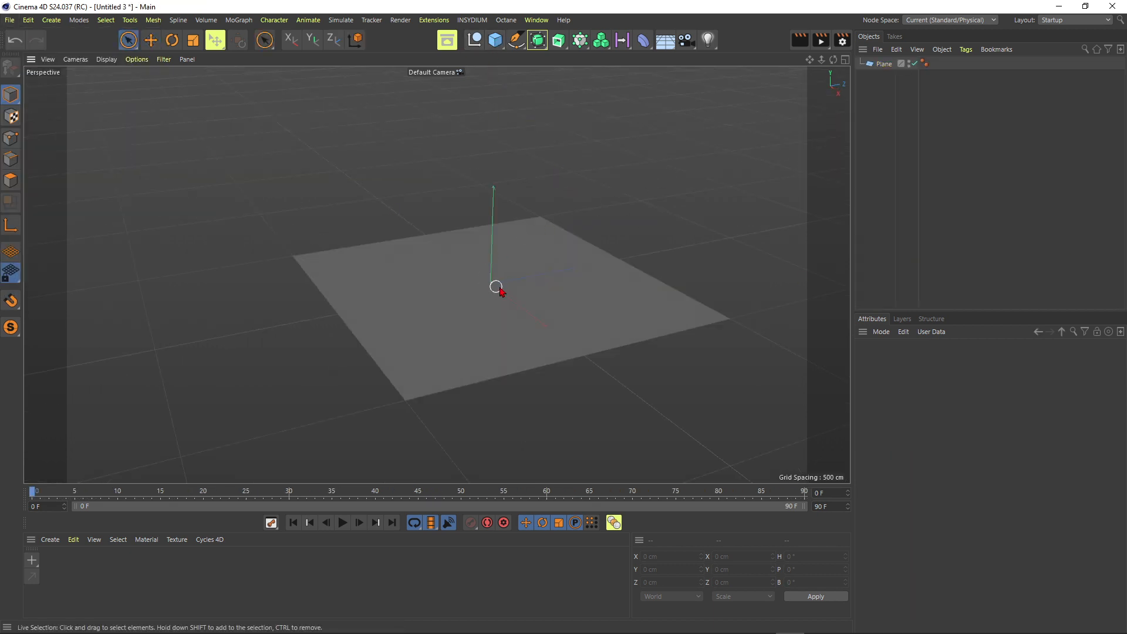
Add a 1000 × 1000 cm plane as the ground of the new scene
left_click(454, 297)
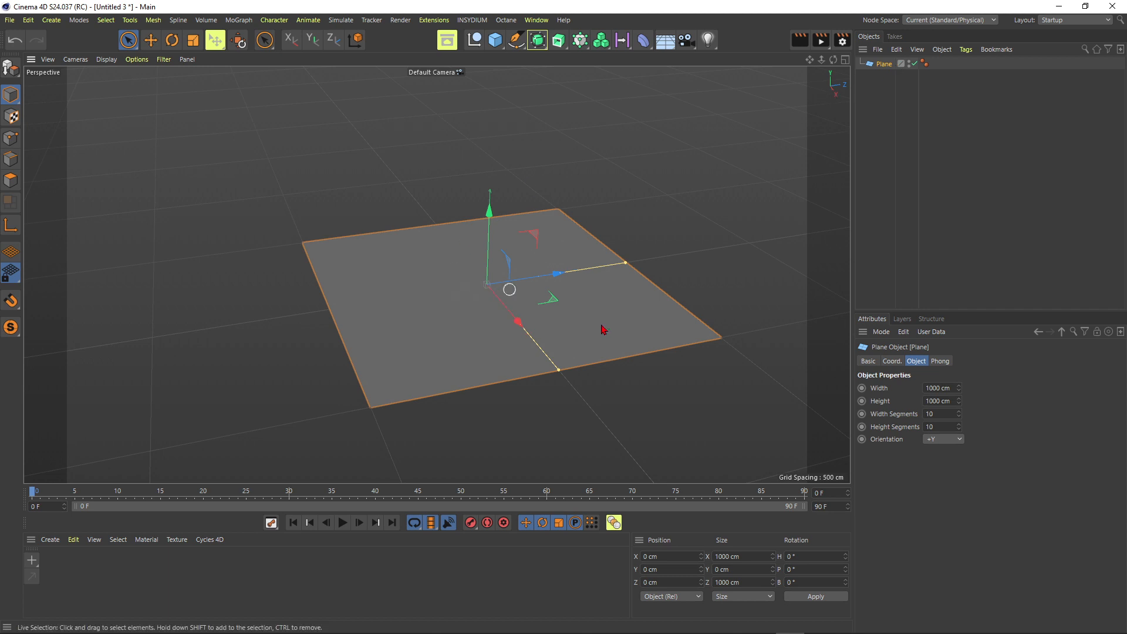
scroll(451, 265, "down", 2)
left_click_drag(438, 266, 449, 211, "alt")
left_click(445, 167)
Add a 200 cm cube and raise it to about 284 cm above the plane
left_click_drag(502, 43, 592, 56)
left_click_drag(592, 56, 593, 57)
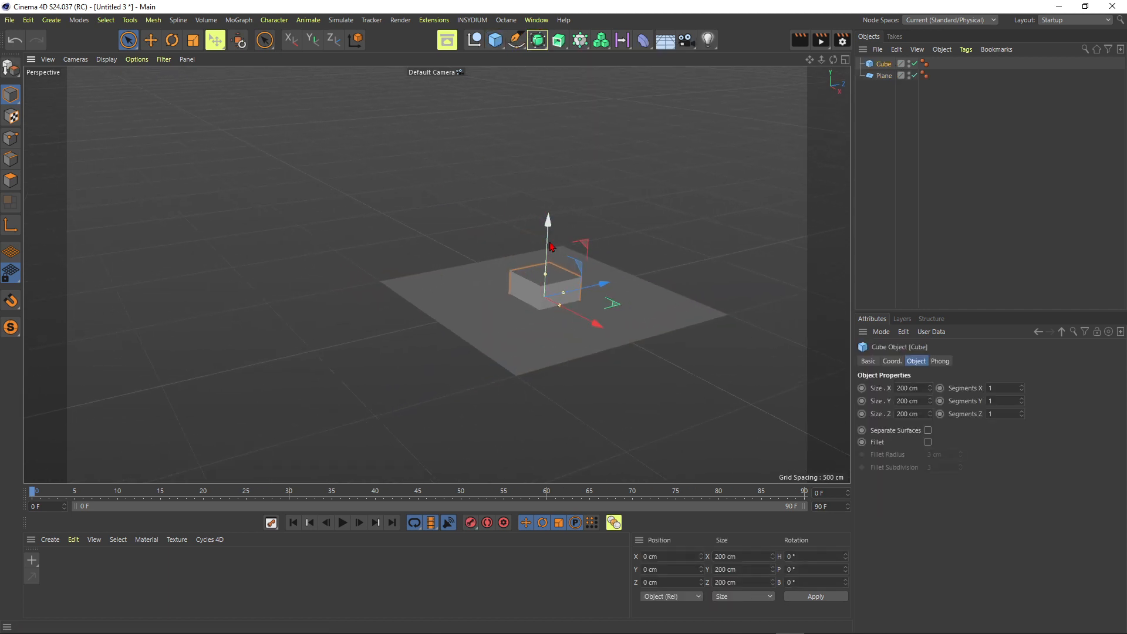
left_click_drag(547, 222, 552, 154)
right_click_drag(538, 229, 639, 201, "alt")
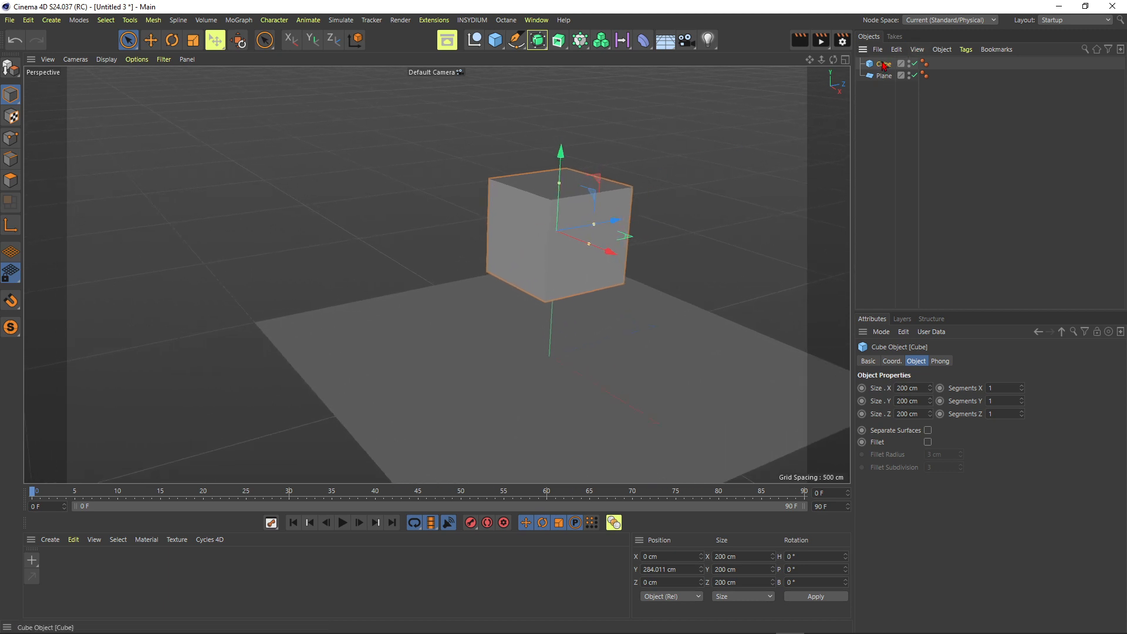
Turn on the cube's fillet with a 3 cm radius and show the objects shaded with lines
scroll(589, 253, "up", 3)
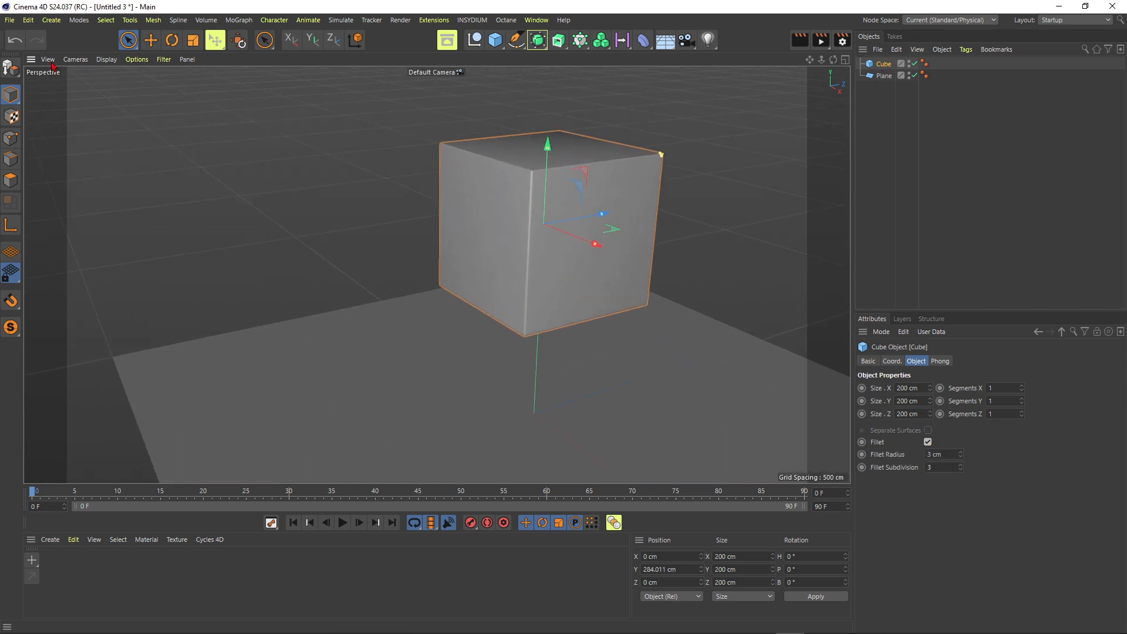
left_click(104, 61)
left_click(141, 91)
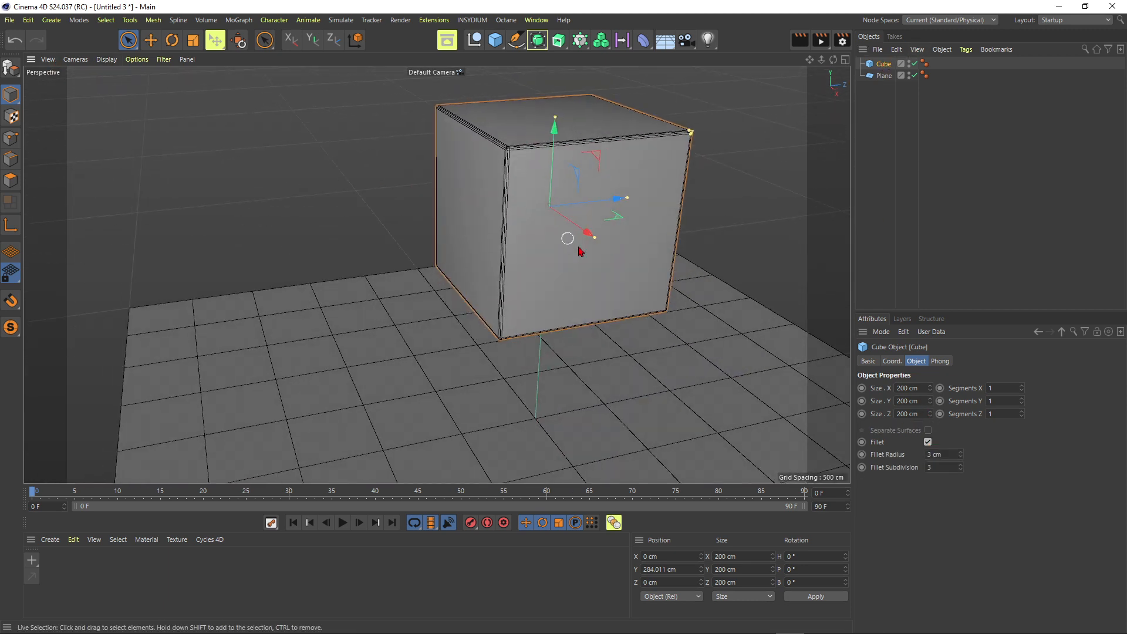
Give the cube 10 segments on X, Y and Z and shift it along the negative Z axis
type("10")
key("Tab")
type("10")
key("Tab")
type("10")
key("Return")
scroll(559, 224, "down", 3)
left_click_drag(559, 224, 325, 182)
left_click(370, 116)
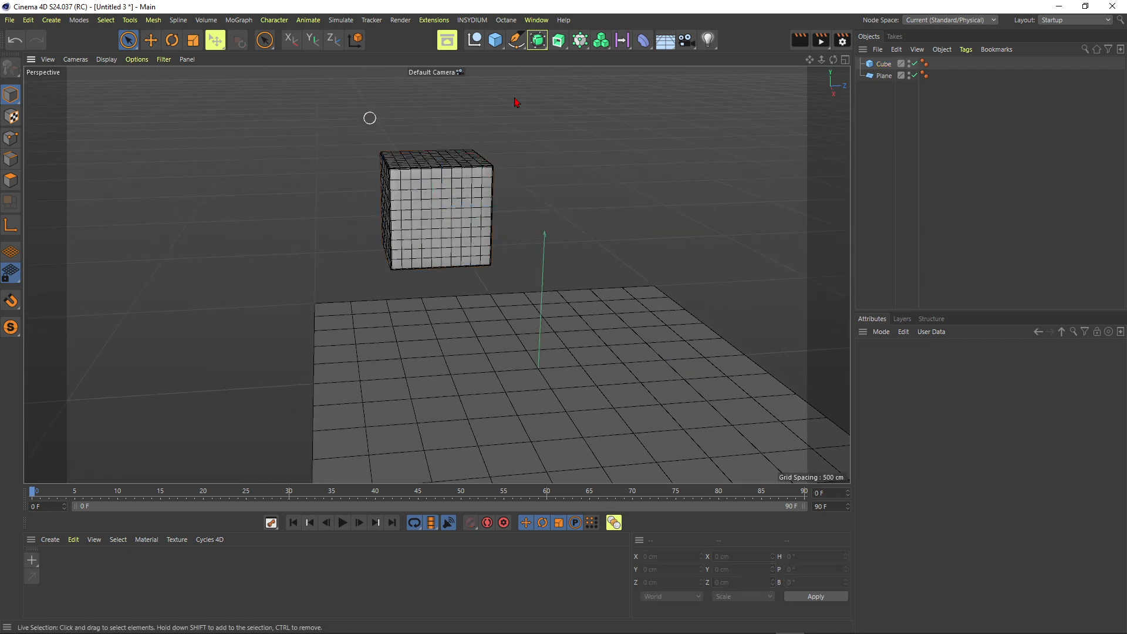
Add a capsule beside the cube at about Y 472 cm, Z 134 cm and stretch it to about 570 cm high
left_click(495, 40)
left_click(596, 76)
left_click_drag(589, 327, 654, 132)
middle_click_drag(611, 175, 609, 245, "alt")
left_click_drag(608, 203, 614, 112)
middle_click_drag(615, 153, 619, 189, "alt")
left_click_drag(620, 206, 622, 174)
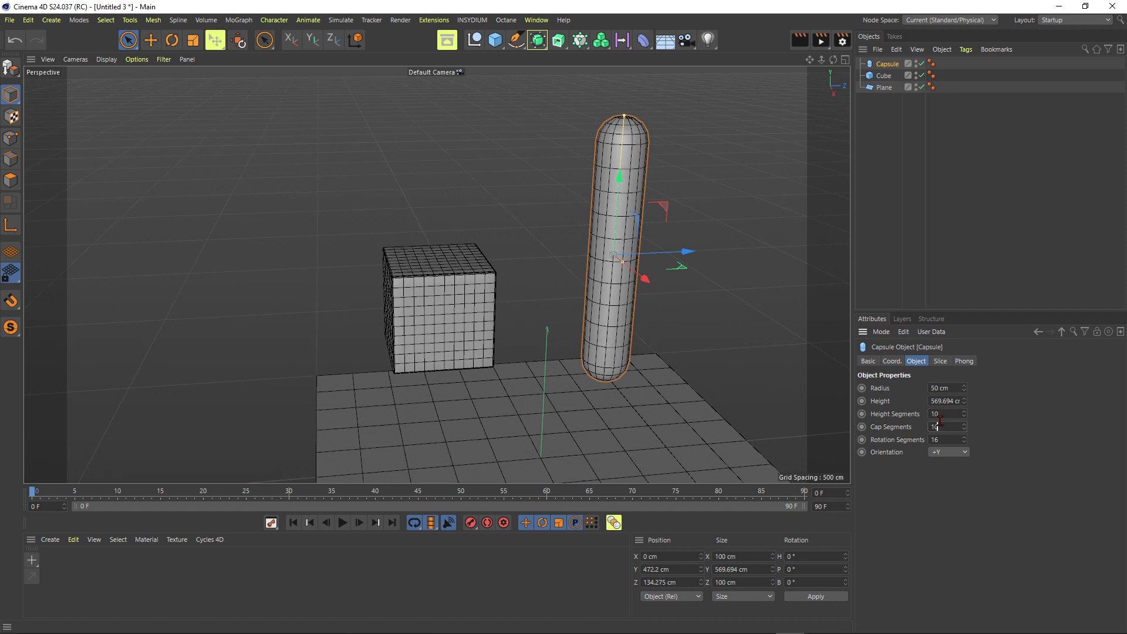
Set the capsule to 37 height segments, 16 cap segments and 50 rotation segments
left_click_drag(686, 309, 659, 307, "alt")
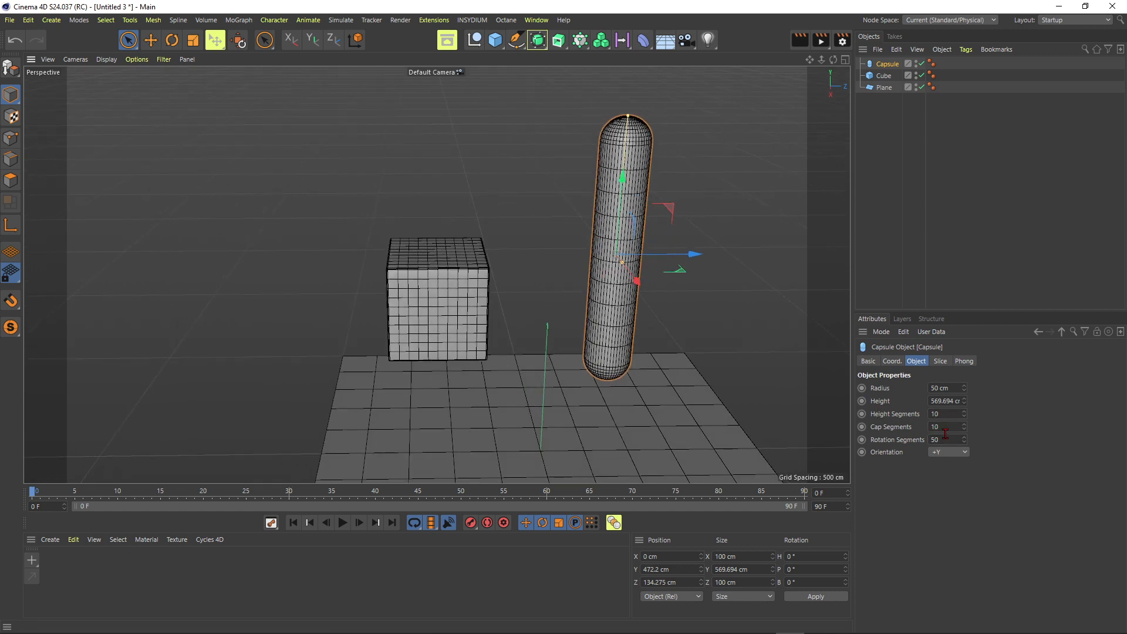
left_click_drag(969, 428, 971, 397)
left_click(548, 239)
right_click_drag(548, 239, 495, 240, "alt")
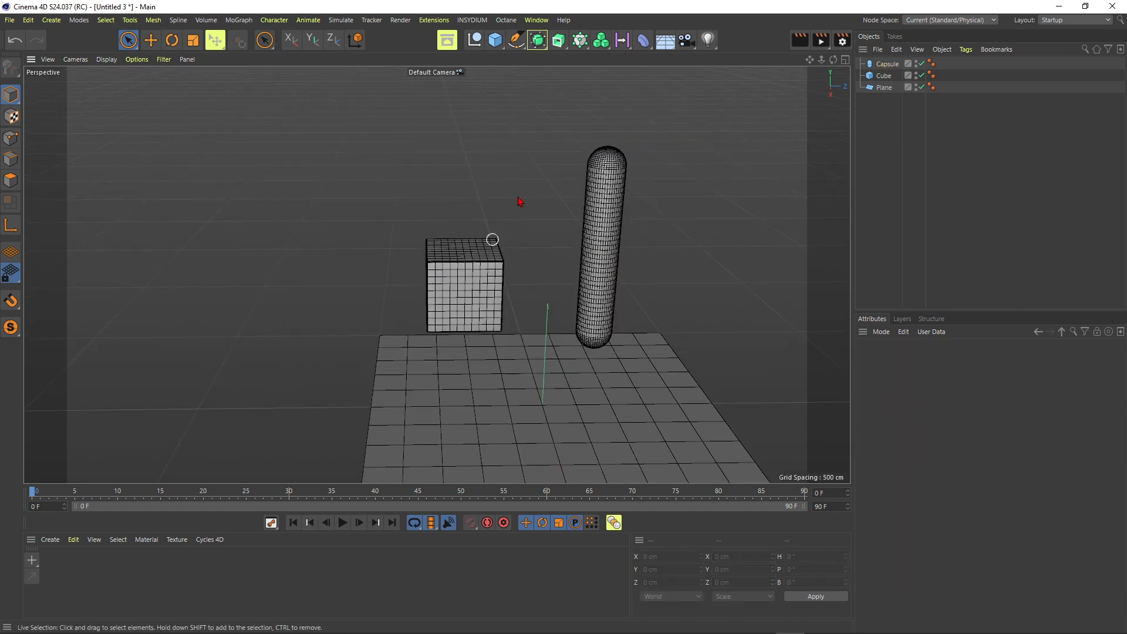
Add a pyramid and raise it to about 726 cm above the plane
left_click(495, 40)
left_click(611, 98)
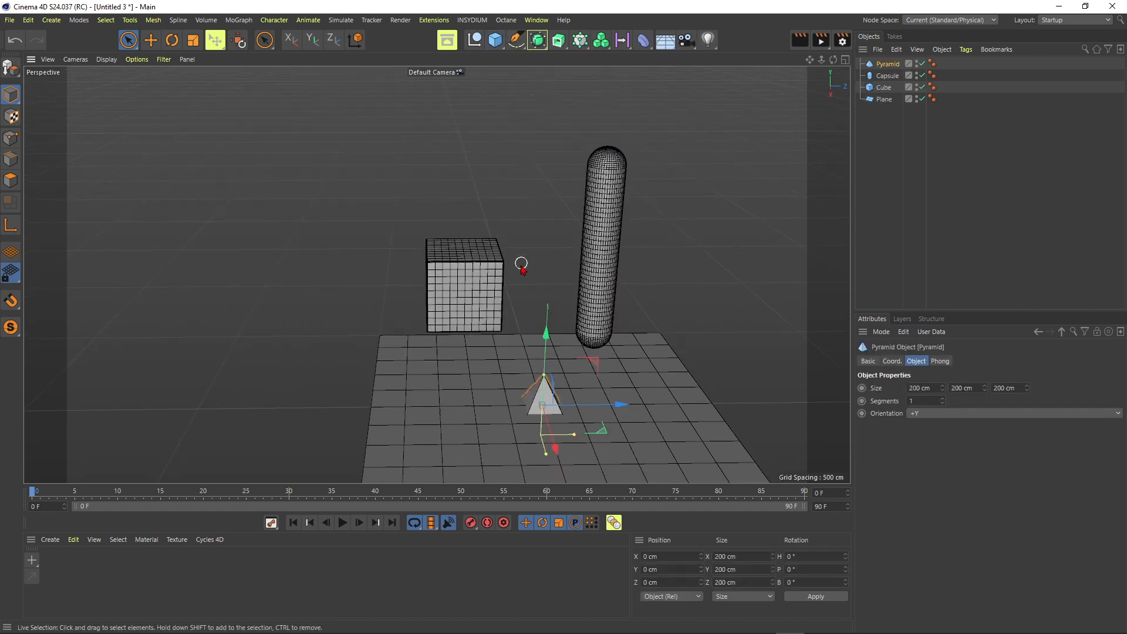
scroll(521, 265, "down", 3)
left_click_drag(541, 300, 551, 115)
middle_click_drag(534, 192, 552, 217, "alt")
left_click_drag(552, 218, 564, 227, "alt")
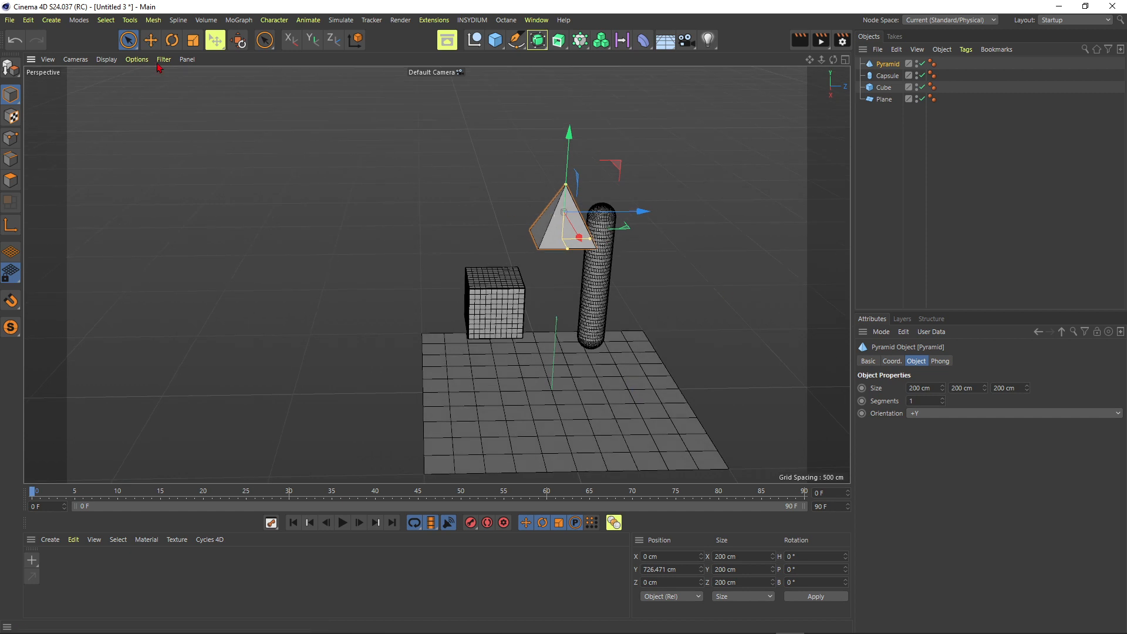
Scale up the pyramid until it surrounds the capsule
left_click(201, 44)
left_click_drag(449, 206, 493, 194)
left_click(129, 41)
left_click_drag(440, 282, 493, 288, "alt")
left_click_drag(561, 196, 617, 212)
left_click_drag(542, 224, 564, 214, "alt")
Add an Atom Array and make the pyramid its child
left_click(537, 40)
left_click(669, 161)
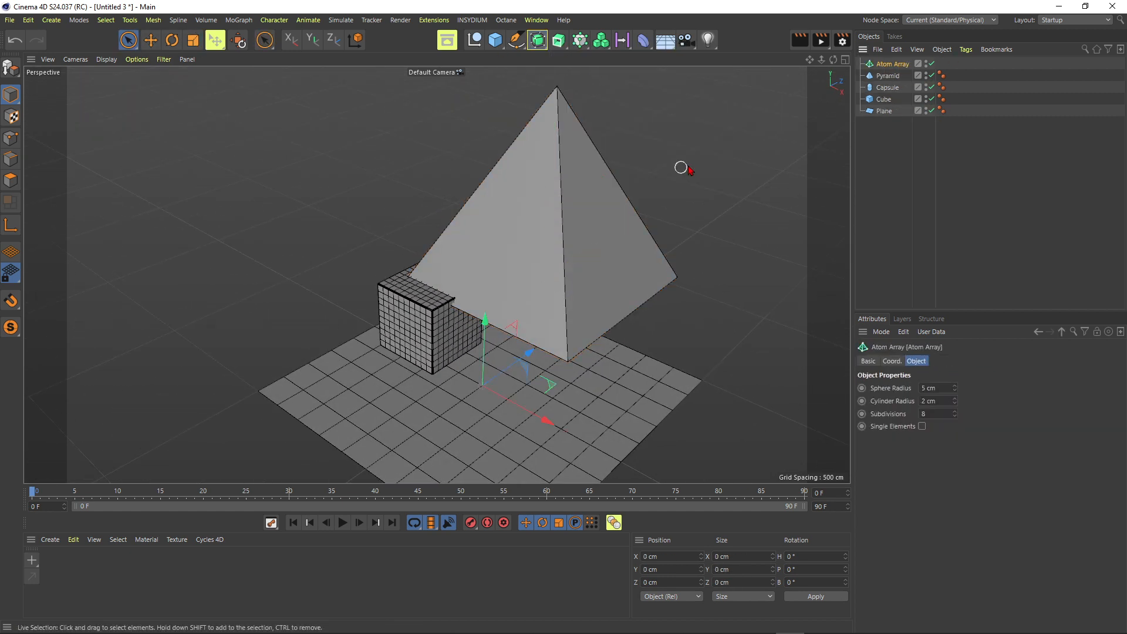
left_click_drag(905, 66, 905, 65)
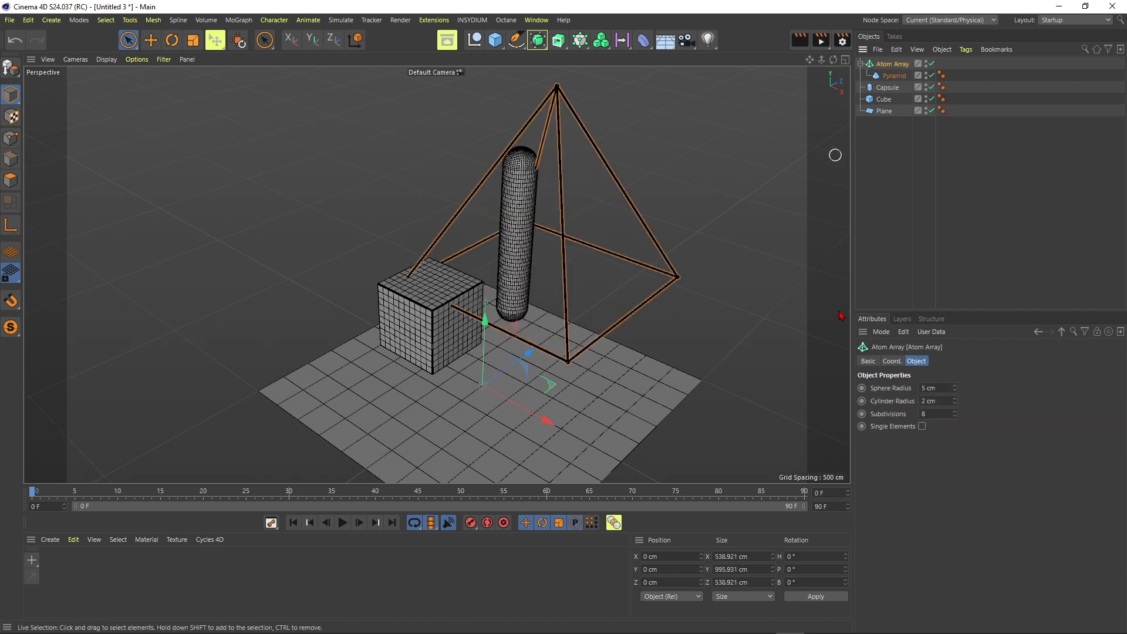
Set the Atom Array's sphere and cylinder radius to 15 cm and enable Single Elements
key("BackSpace")
type("5")
double_click(938, 388)
type("15")
key("Return")
left_click_drag(555, 271, 588, 170, "alt")
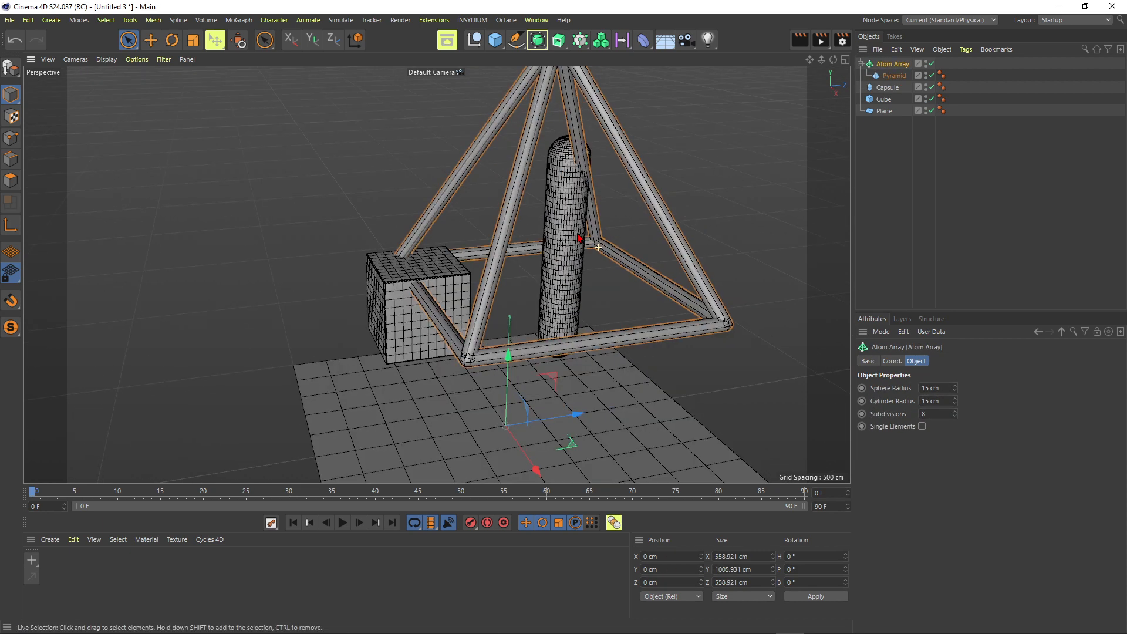
left_click_drag(478, 188, 609, 173, "alt")
scroll(608, 173, "up", 2)
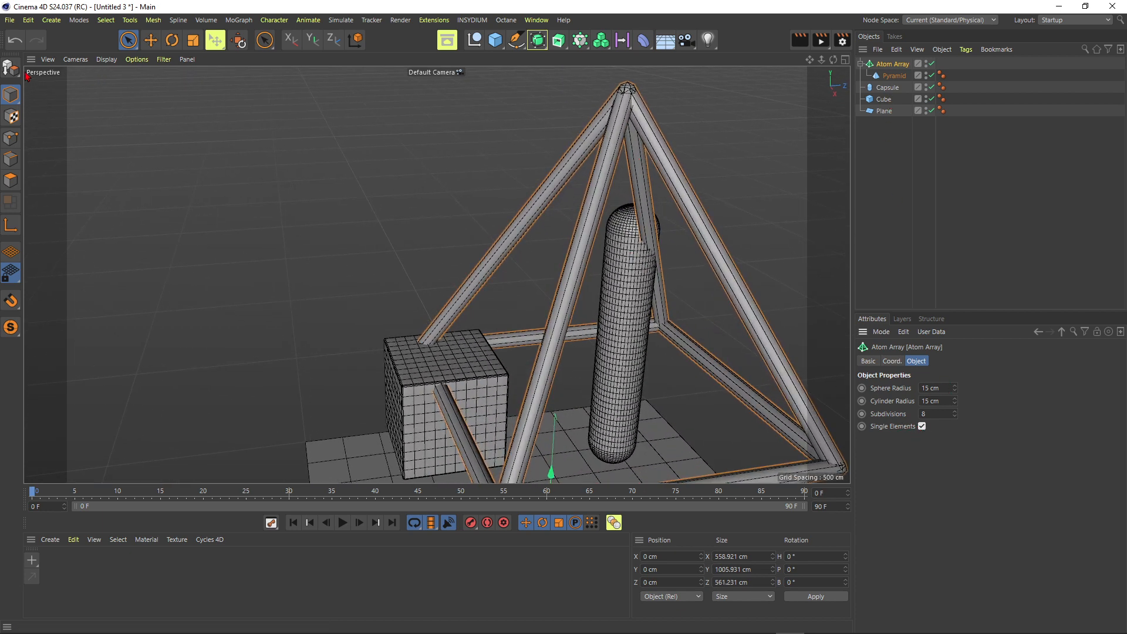
Make the Atom Array editable and set cylinders Edge 0 to Edge 7 to 30 height and 30 rotation segments
key("c")
left_click(861, 64)
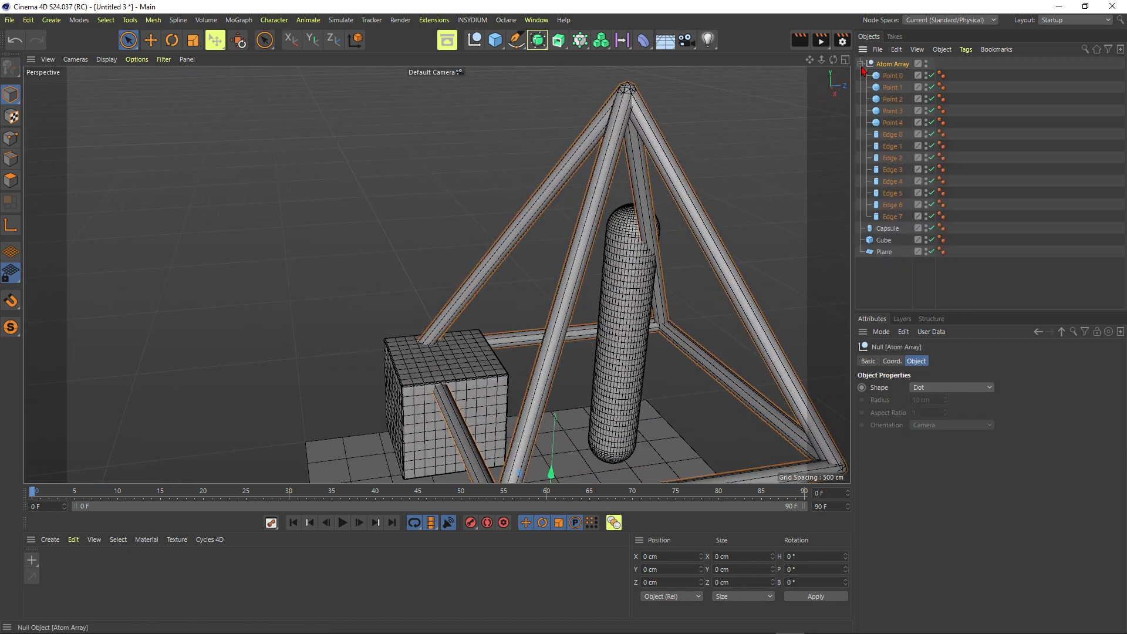
left_click(893, 135)
left_click(892, 217, "shift")
scroll(595, 103, "up", 3)
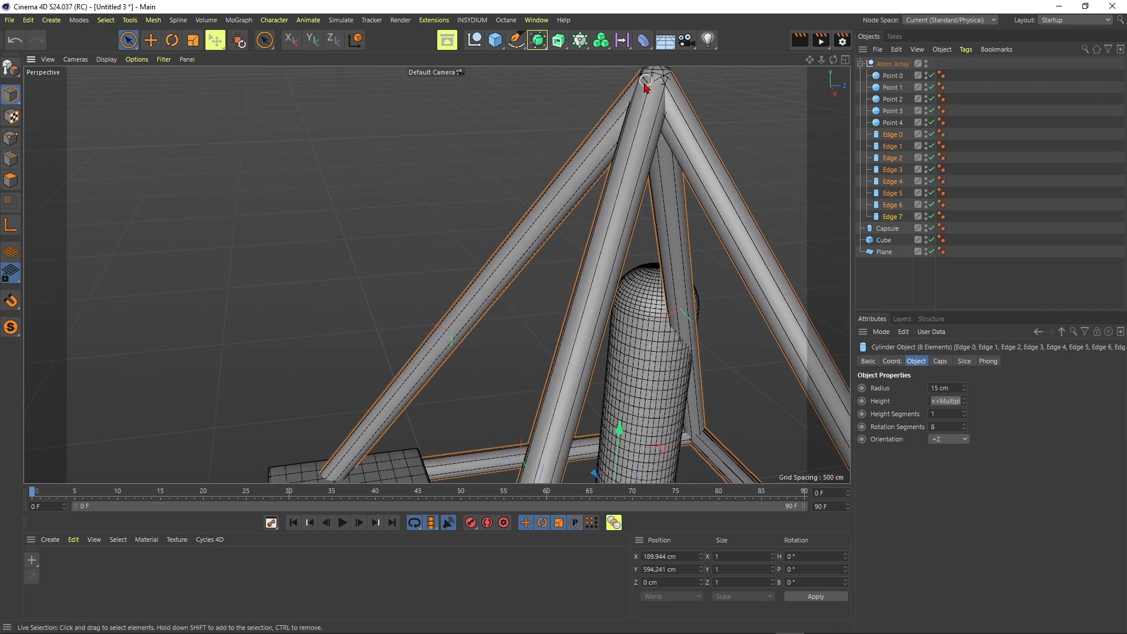
middle_click_drag(649, 86, 631, 112, "alt")
type("30")
key("Return")
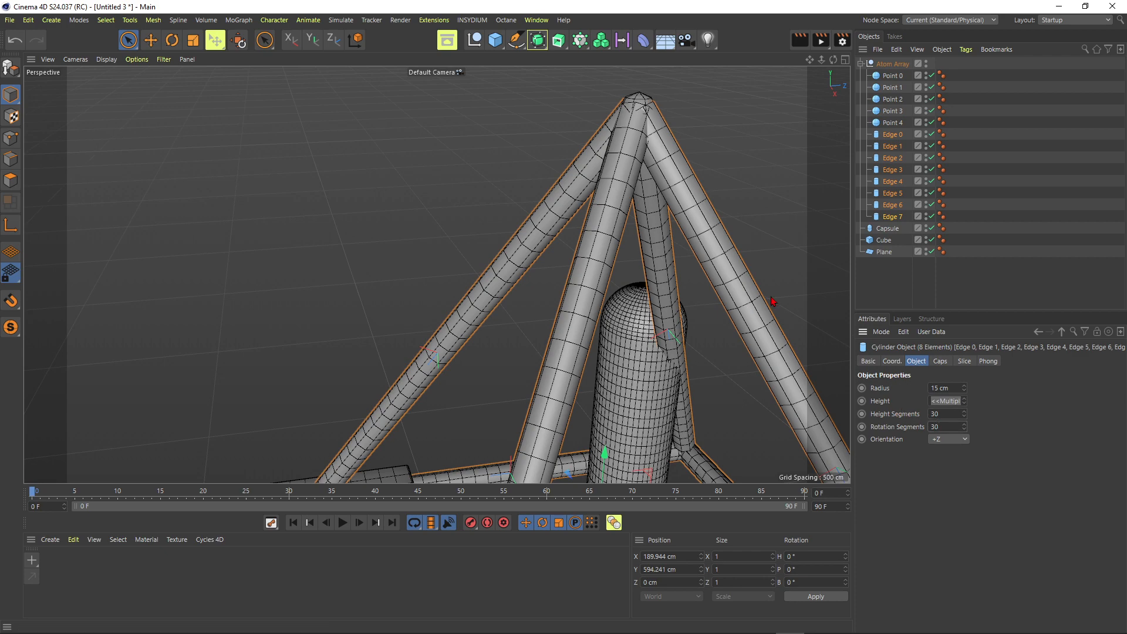
key("Return")
Set the spheres Point 0 to Point 4 of the Atom Array to 30 segments
scroll(740, 269, "down", 3)
left_click_drag(740, 269, 805, 266, "alt")
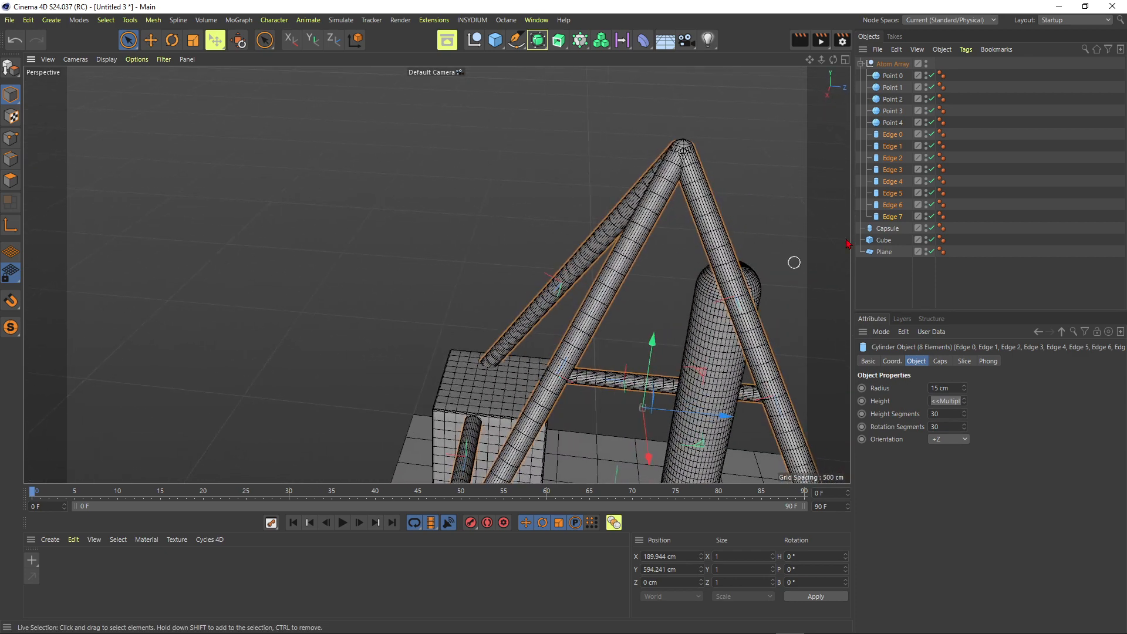
left_click(892, 122)
left_click(892, 75, "shift")
scroll(740, 126, "up", 2)
left_click_drag(740, 126, 755, 128, "alt")
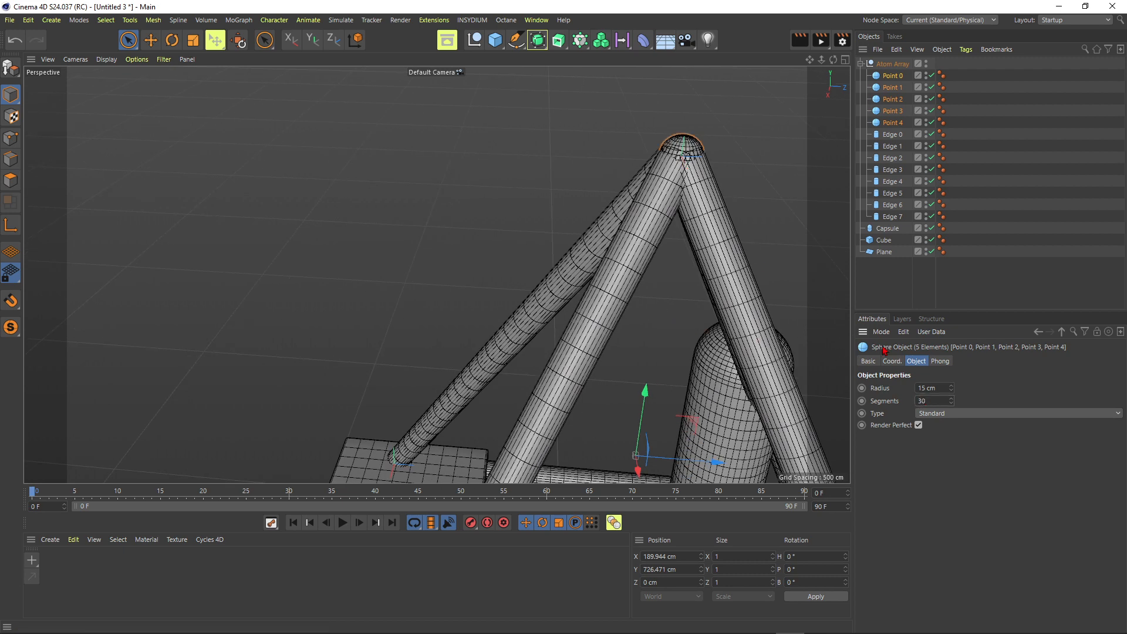
Deselect everything and switch the viewport to Gouraud shading without lines
left_click(893, 289)
scroll(547, 312, "down", 4)
key("n")
key("a")
left_click_drag(547, 311, 625, 218, "alt")
Add a Vibrate tag to the capsule
left_click(875, 229)
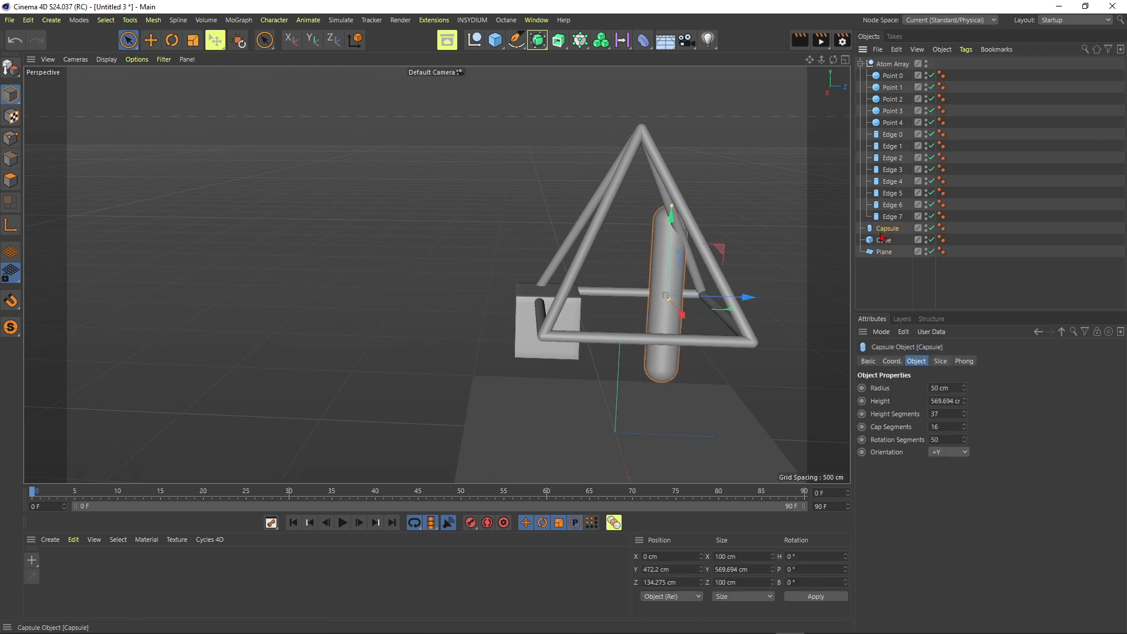
right_click(883, 231)
mouse_move(963, 80)
left_click(1056, 131)
middle_click_drag(641, 310, 627, 309, "alt")
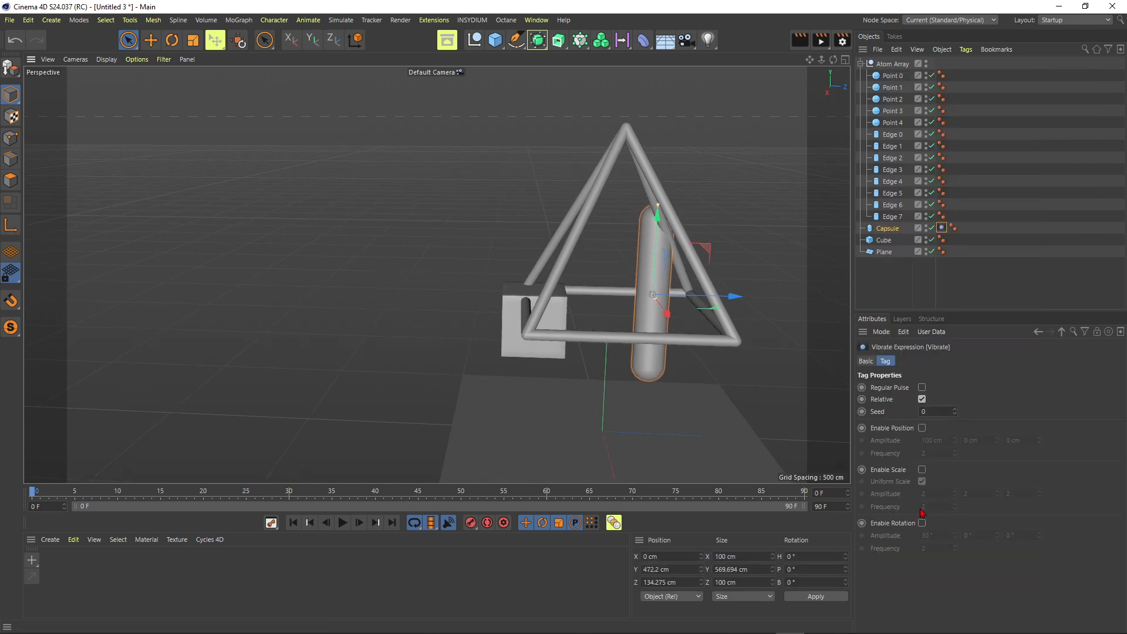
Enable position and rotation vibration on the capsule with rotation amplitudes of 30°, 180° and 60°, and play the animation
left_click(922, 522)
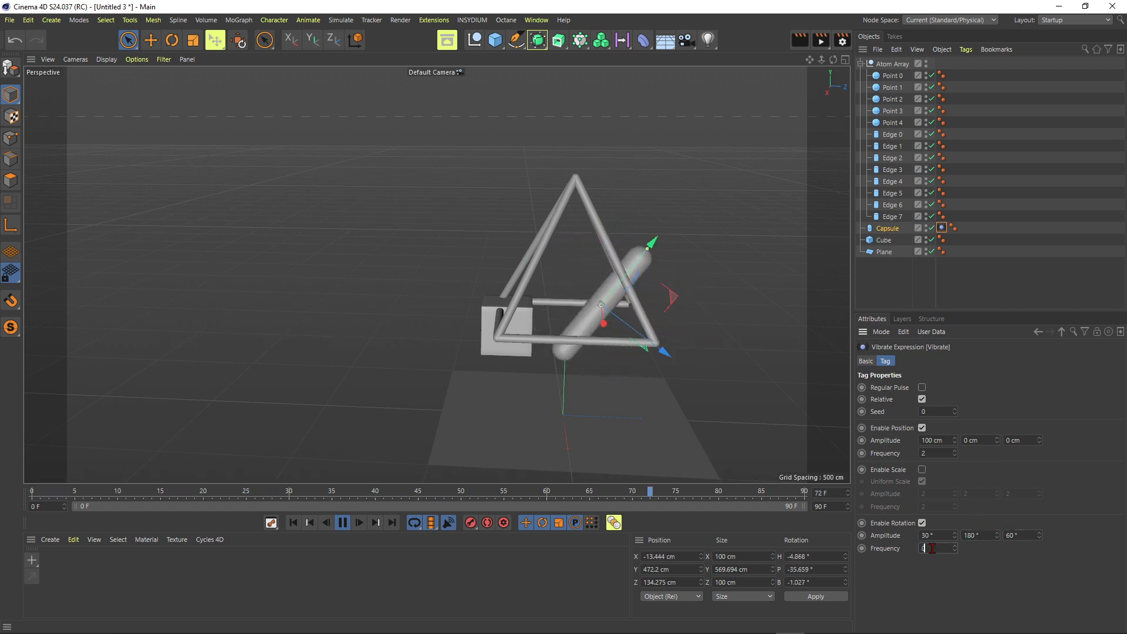
left_click(512, 307)
left_click(551, 203)
left_click(578, 183)
left_click(604, 256)
scroll(604, 257, "up", 1)
left_click_drag(605, 256, 567, 257, "alt")
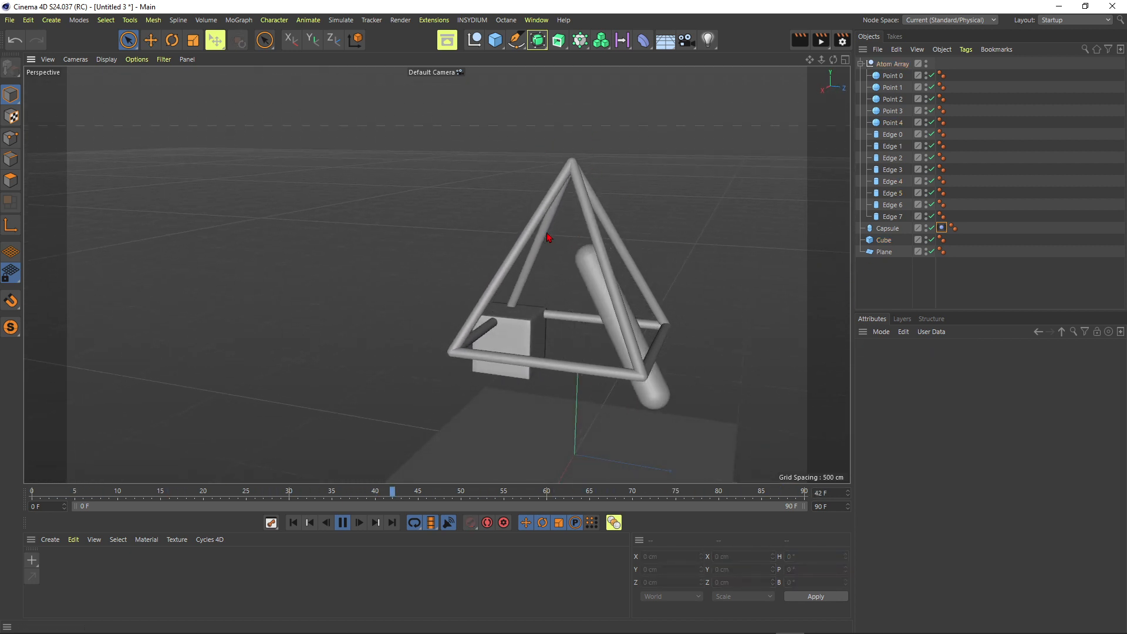
Merge all points and edges of the Atom Array into one polygon object, moved out of the null, and delete the null
left_click(861, 65)
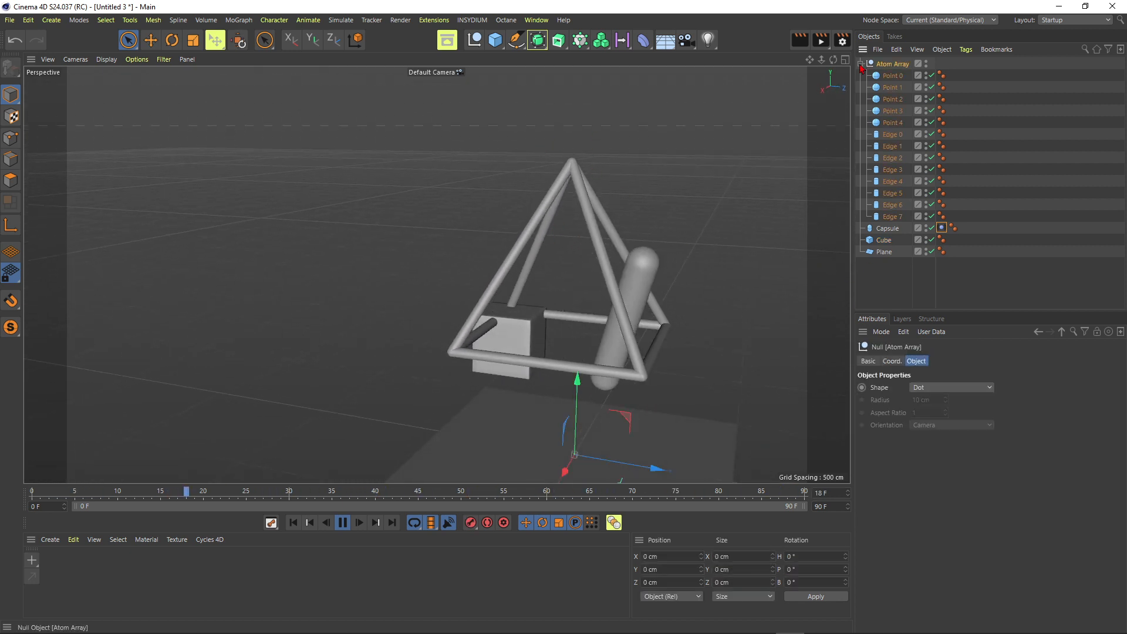
left_click(892, 77)
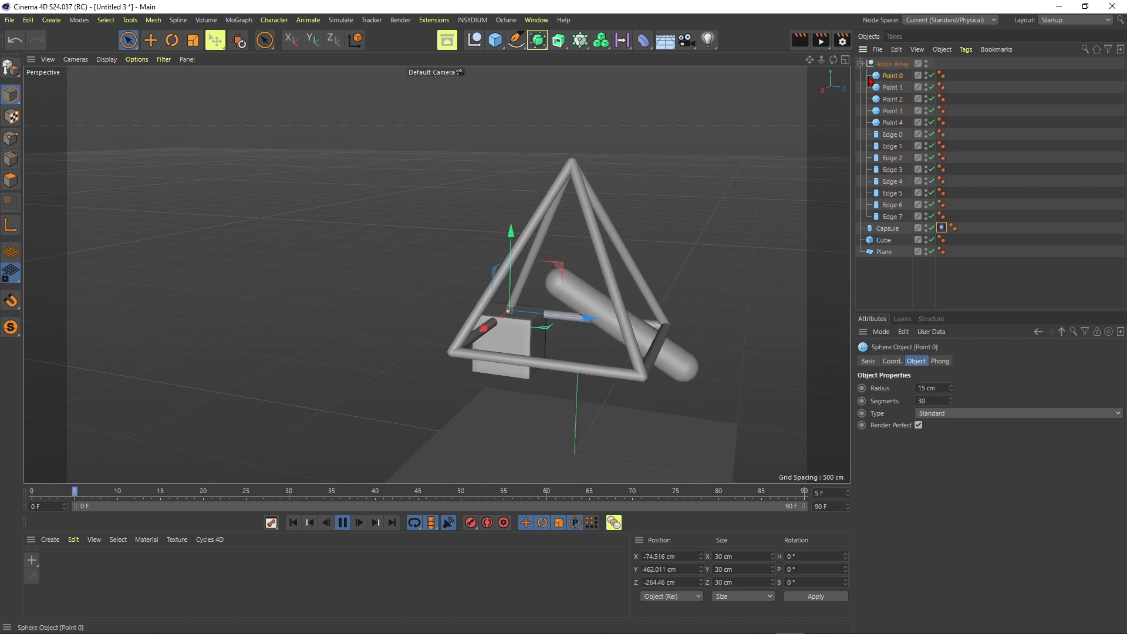
left_click(894, 220, "shift")
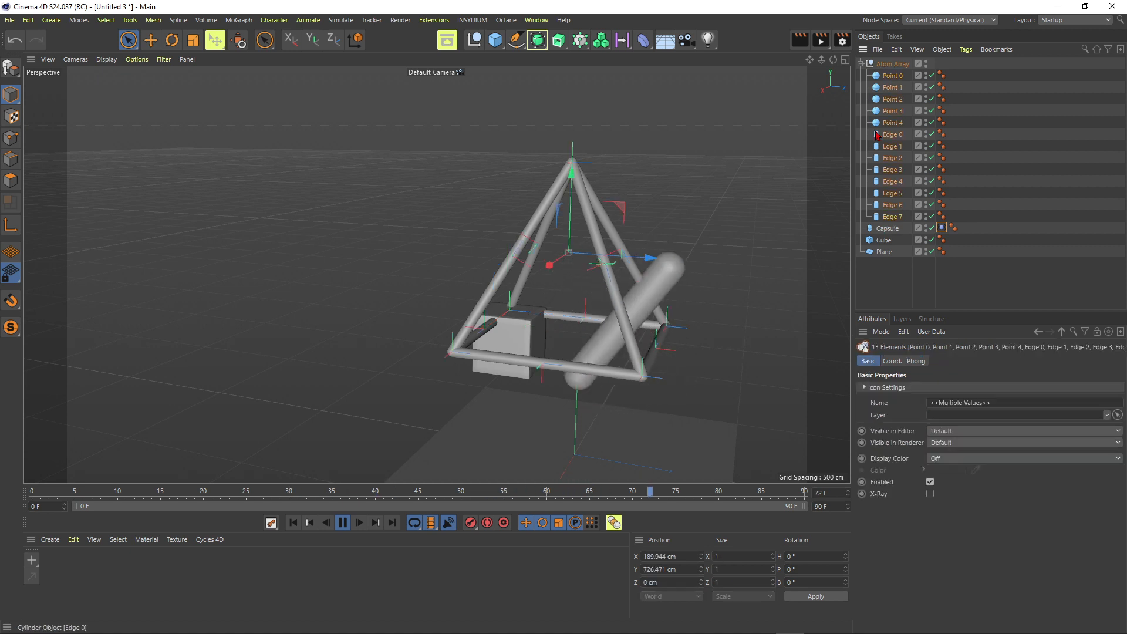
right_click(895, 124)
left_click(940, 536)
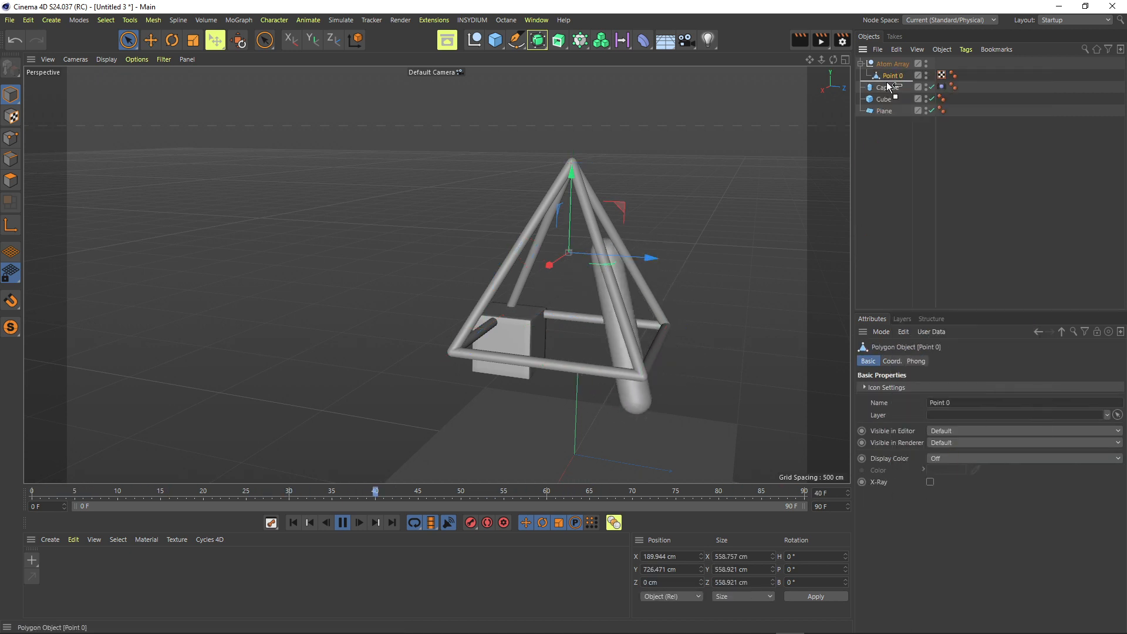
key("Delete")
left_click(891, 65)
Copy the capsule's Vibrate tag to the merged pyramid frame and to the cube
left_click_drag(931, 75, 941, 64, "ctrl")
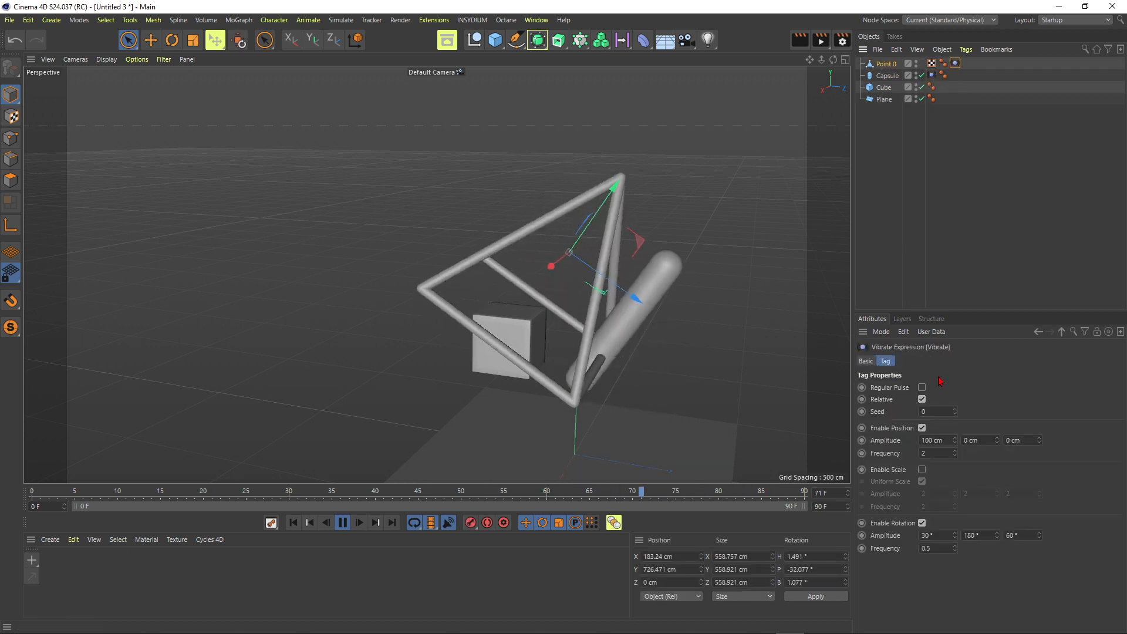
left_click_drag(955, 64, 945, 87, "ctrl")
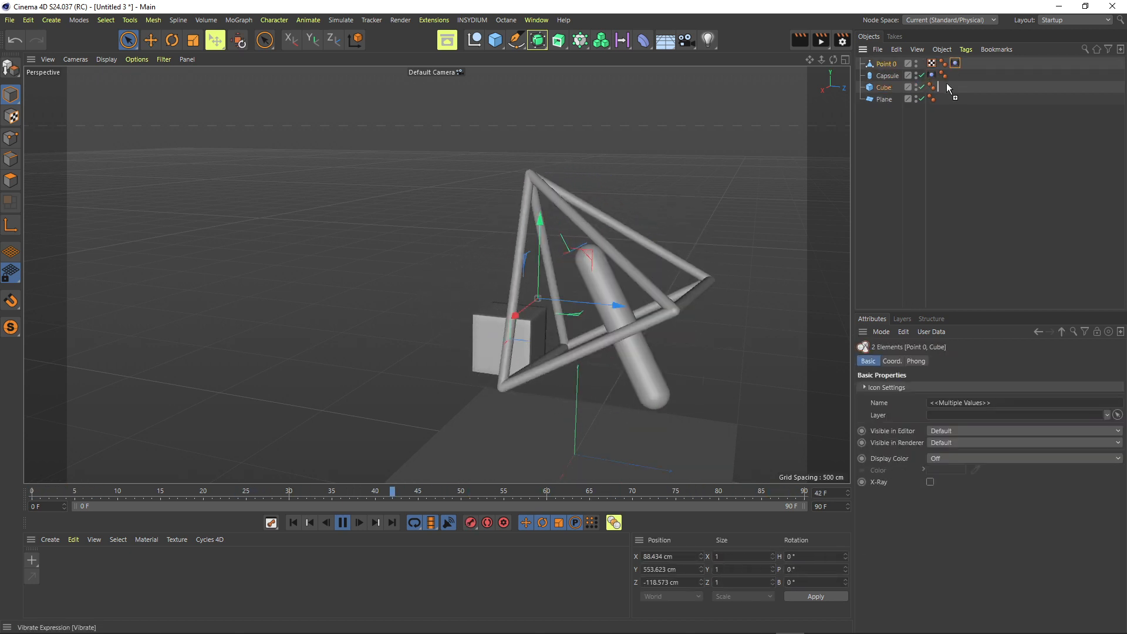
left_click(1018, 110)
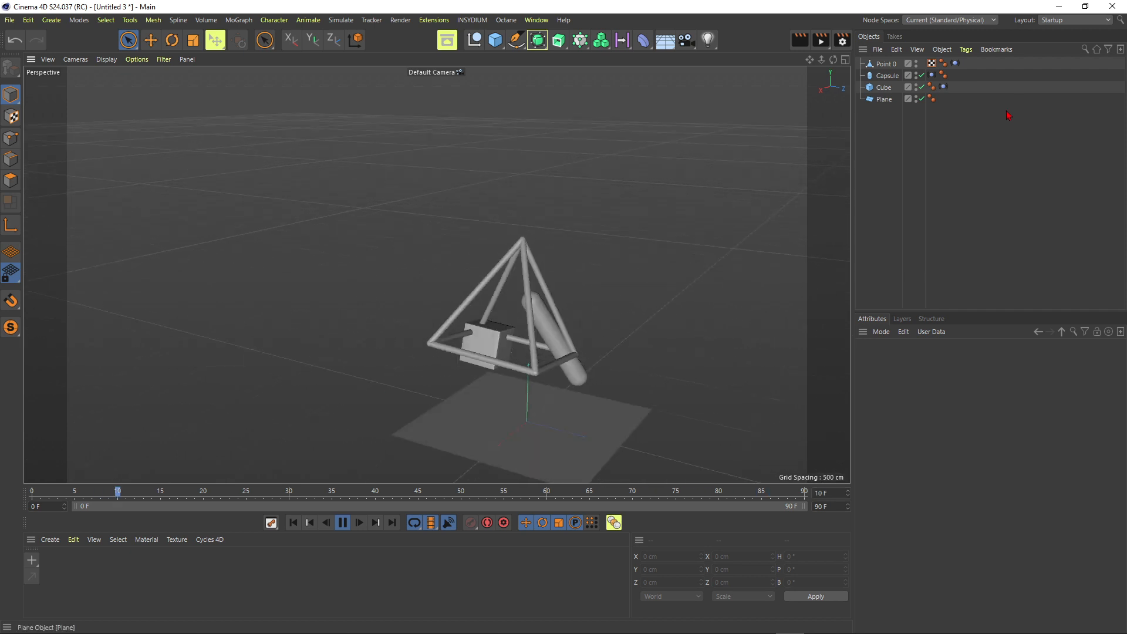
left_click(944, 87)
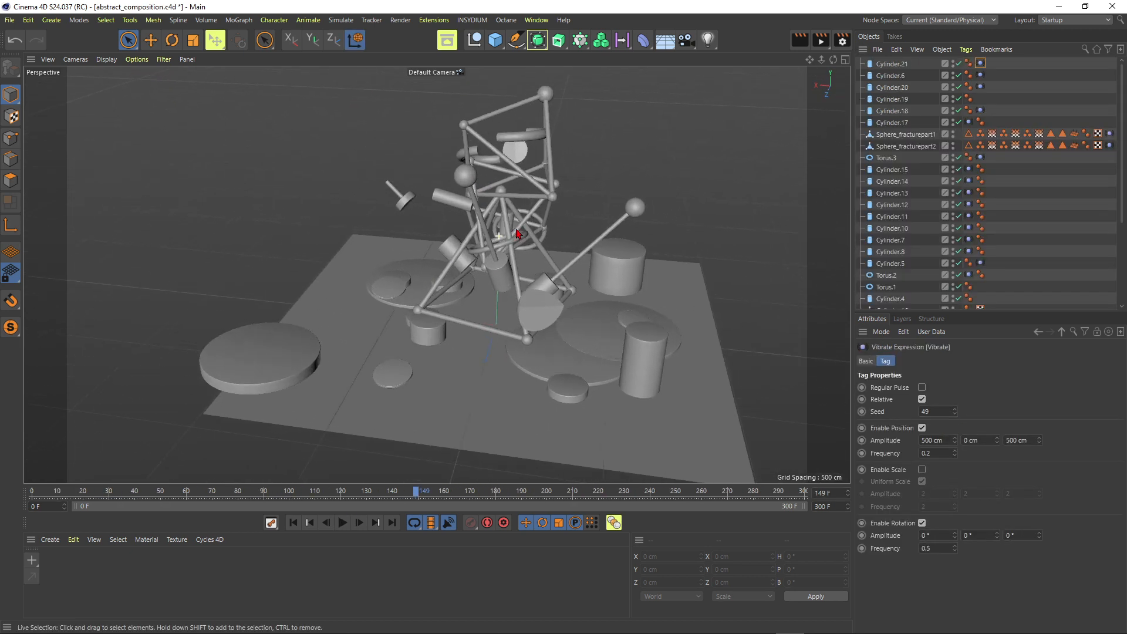
Play the abstract_composition animation, stop it, and examine the arrangement of shapes from several angles
left_click(311, 524)
left_click(342, 522)
left_click_drag(458, 332, 536, 335, "alt")
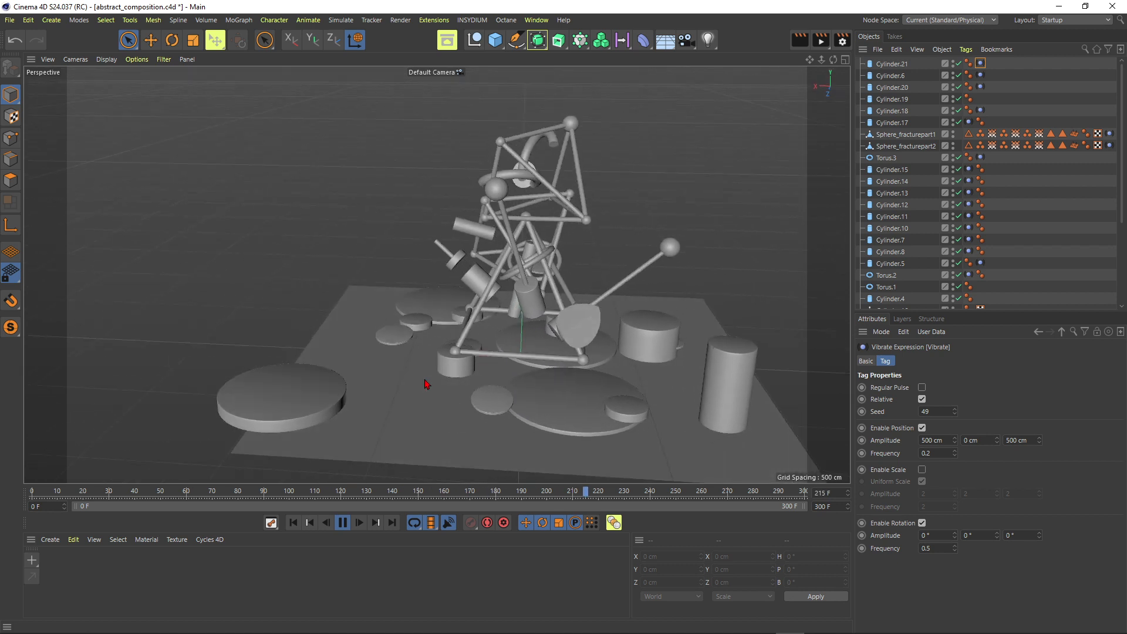
left_click(342, 523)
mouse_move(516, 317)
left_mouse_down("alt")
mouse_move(501, 254)
mouse_move(534, 252)
mouse_move(508, 277)
mouse_move(528, 317)
left_mouse_up("alt")
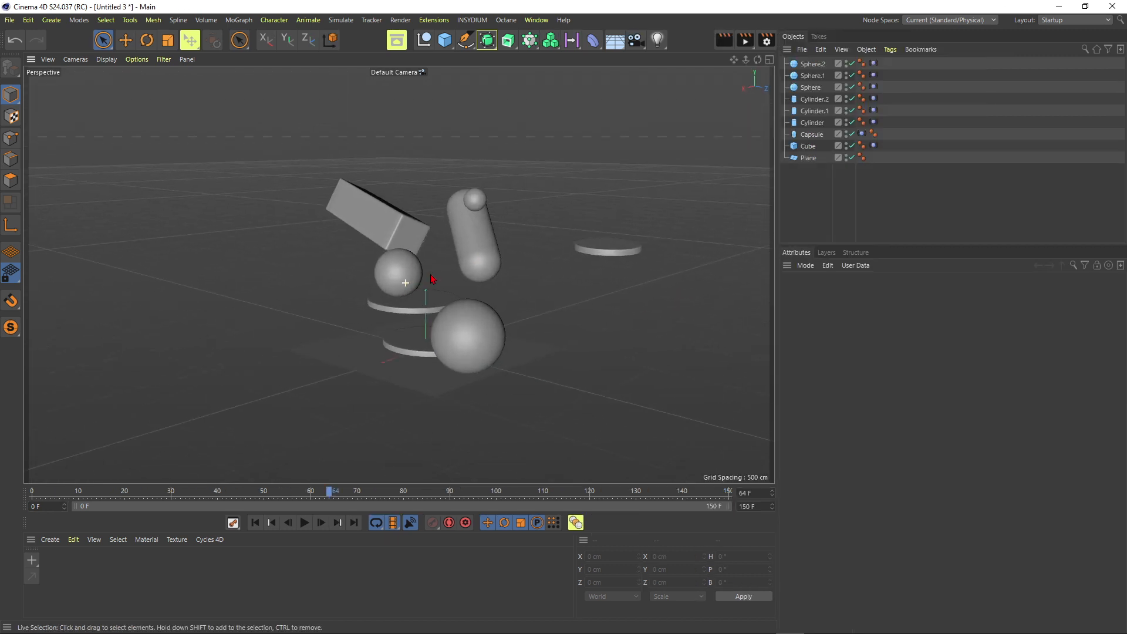
left_click_drag(431, 275, 362, 243, "alt")
middle_click_drag(362, 244, 421, 280, "alt")
left_click_drag(432, 293, 503, 367, "alt")
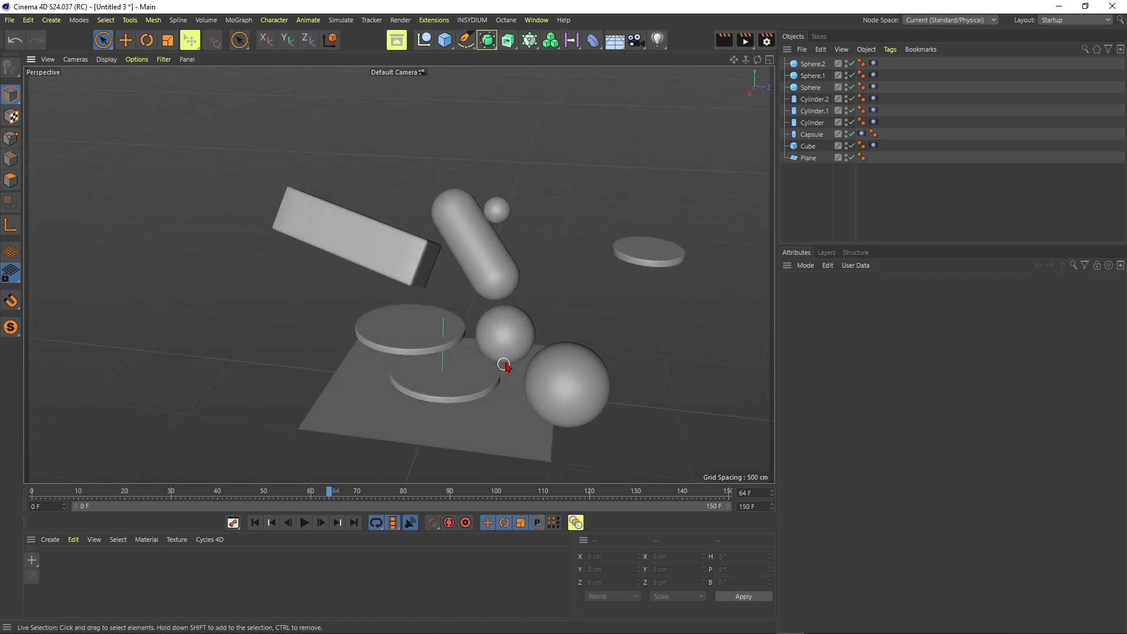
Play and stop the simpler scene's animation of spheres, cylinders, capsule and cube to check the motion
middle_click_drag(503, 367, 492, 336, "alt")
left_click(305, 526)
scroll(425, 312, "down", 3)
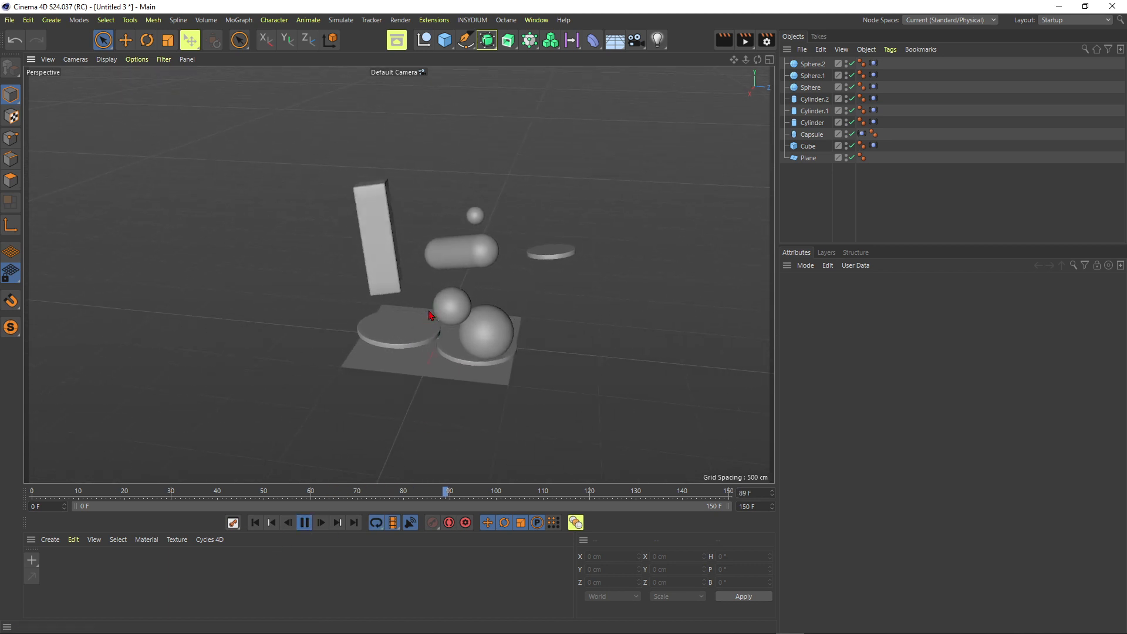
left_click_drag(437, 303, 405, 298, "alt")
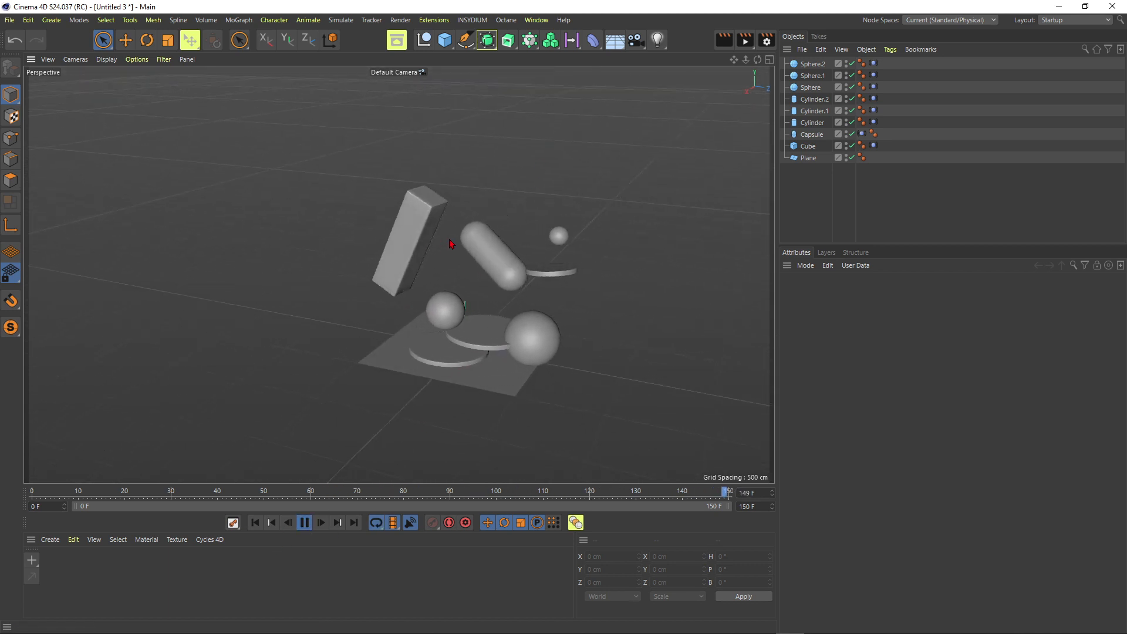
left_click(304, 523)
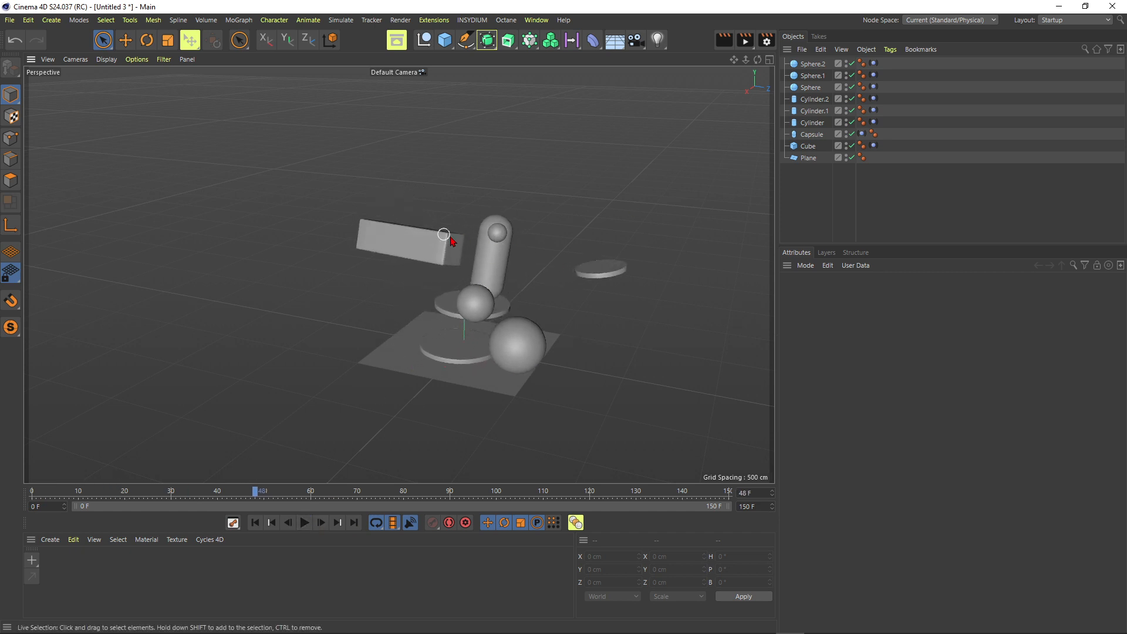
Duplicate the cube above the capsule, flatten the copy to about 69 cm in Y, and set its Vibrate seed to 100
left_click(413, 254)
left_click_drag(470, 197, 532, 144, "ctrl")
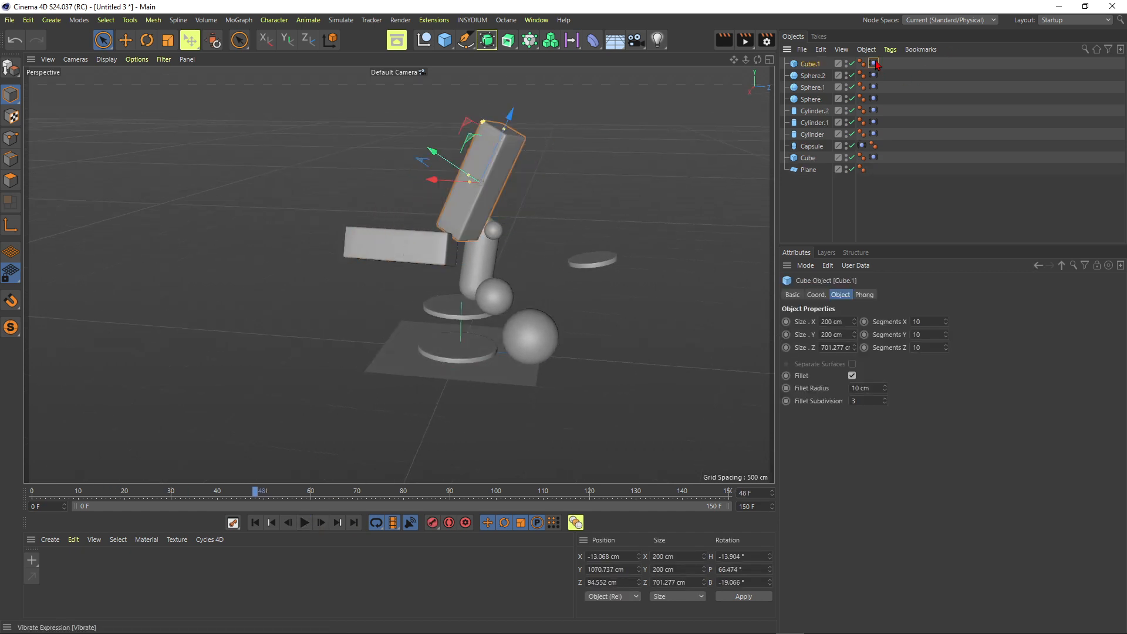
left_click(874, 63)
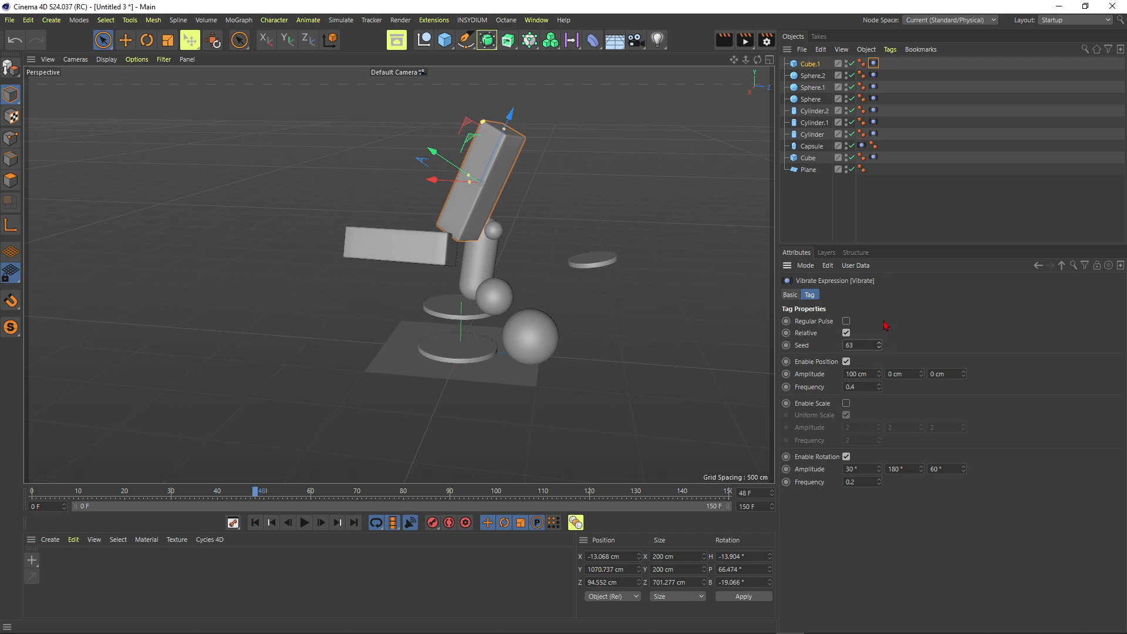
Play the animation with nothing selected, stop it, and examine how the duplicated cube moves among the other shapes
left_click(305, 523)
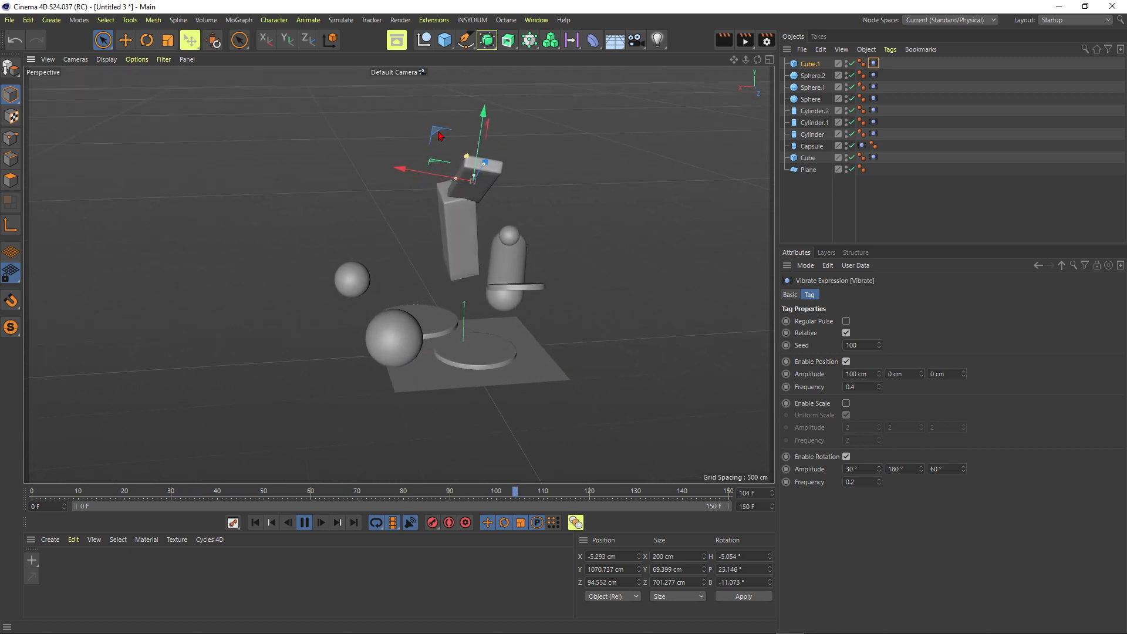
left_click(267, 196)
left_click_drag(448, 241, 505, 252, "alt")
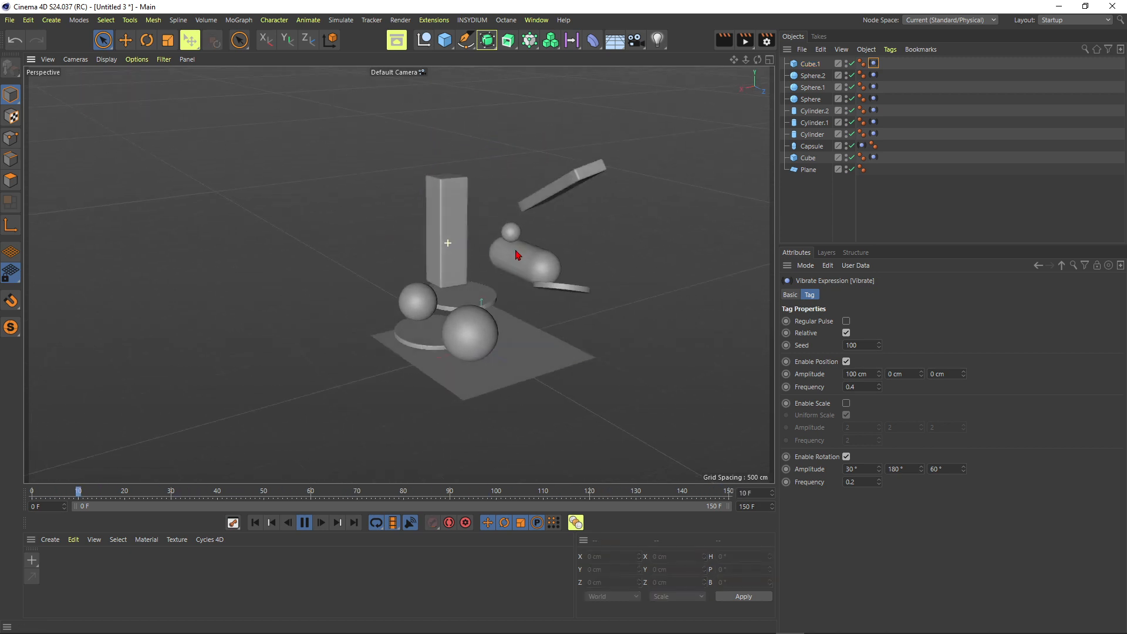
left_click(304, 523)
left_click_drag(514, 253, 593, 224, "alt")
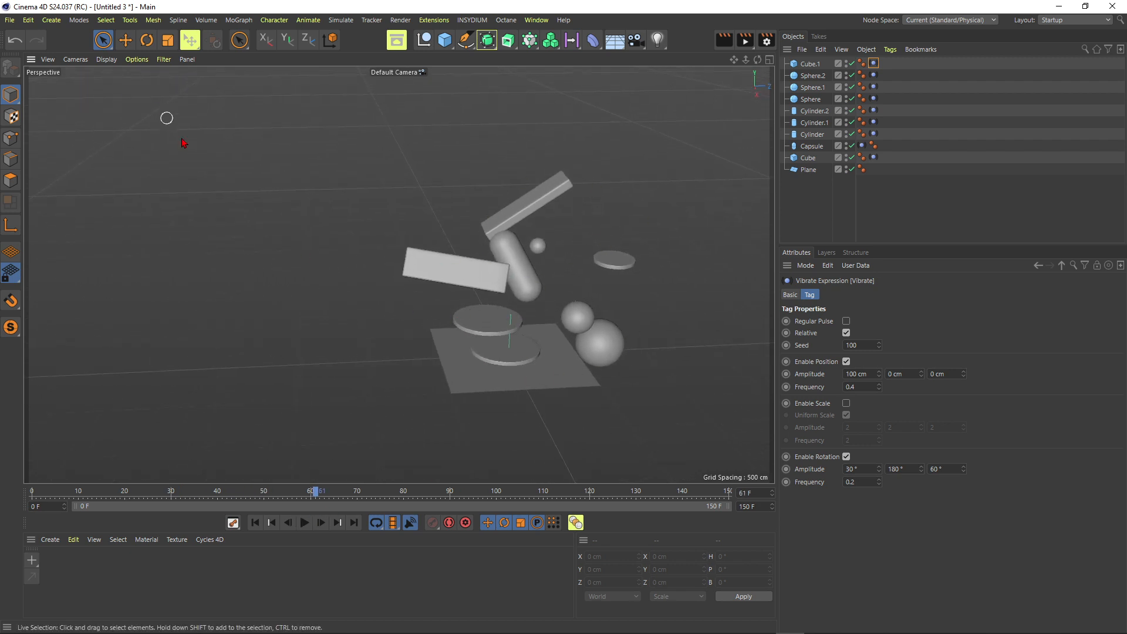
Export the scene as an Alembic file covering frames 0 to 150
left_click(10, 21)
mouse_move(71, 266)
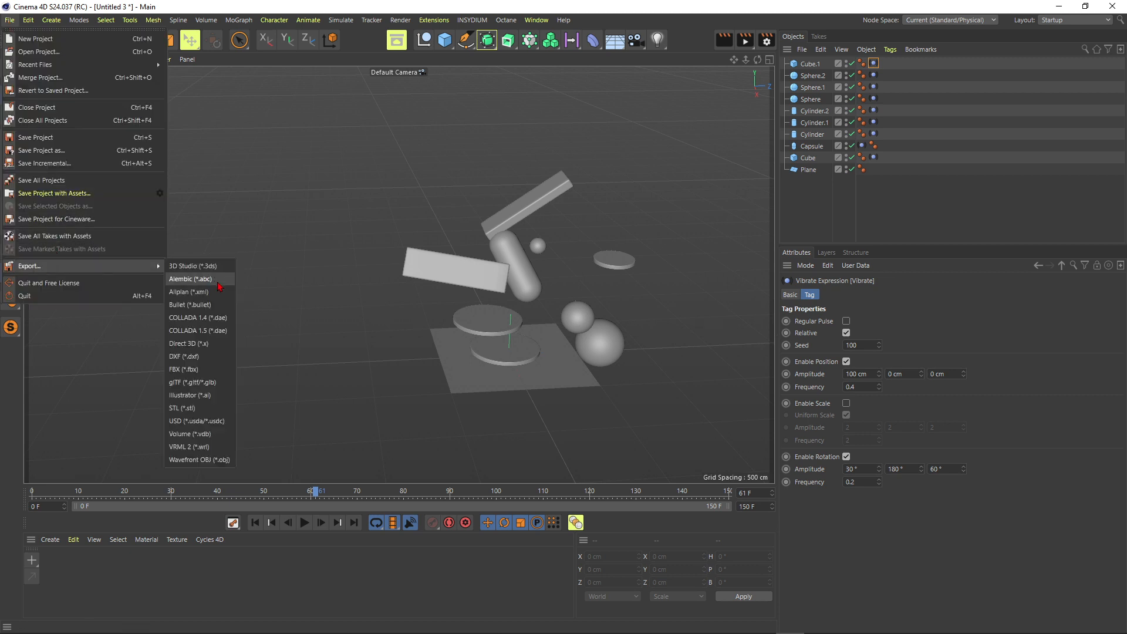
left_click(183, 280)
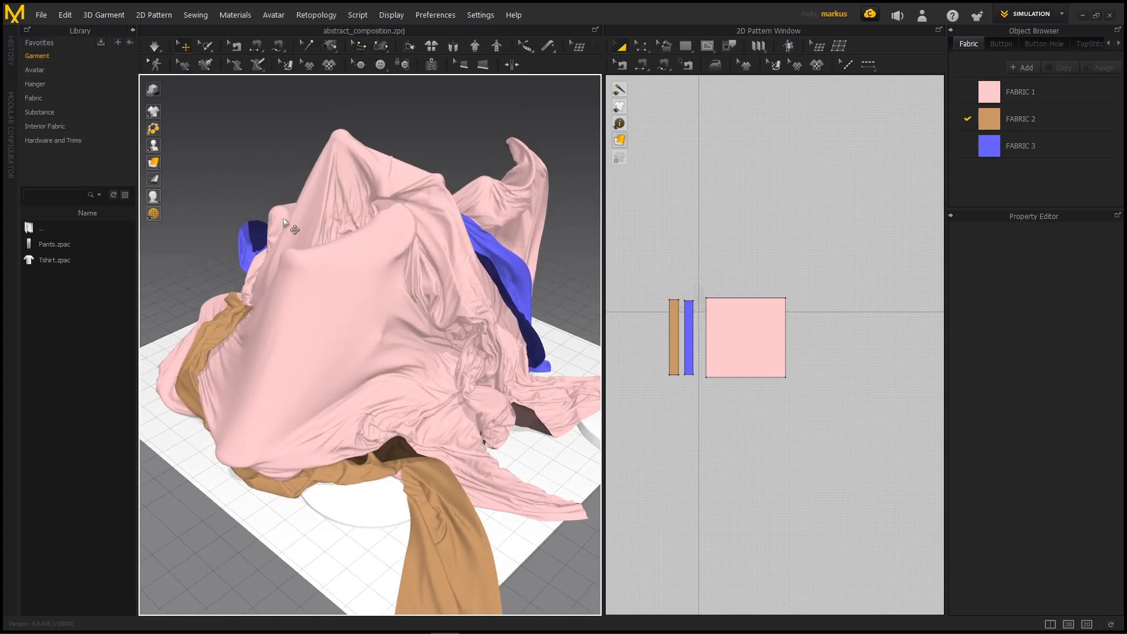
Switch to Marvelous Designer, examine the draped fabrics of abstract_composition, and play the recorded simulation in Animation mode
mouse_move(348, 236)
right_mouse_down()
mouse_move(385, 252)
mouse_move(344, 218)
right_mouse_up()
middle_click_drag(344, 218, 392, 284)
mouse_move(392, 284)
right_mouse_down()
mouse_move(431, 308)
mouse_move(396, 287)
right_mouse_up()
middle_click_drag(405, 337, 398, 241)
right_click_drag(397, 241, 450, 245)
left_click(1061, 13)
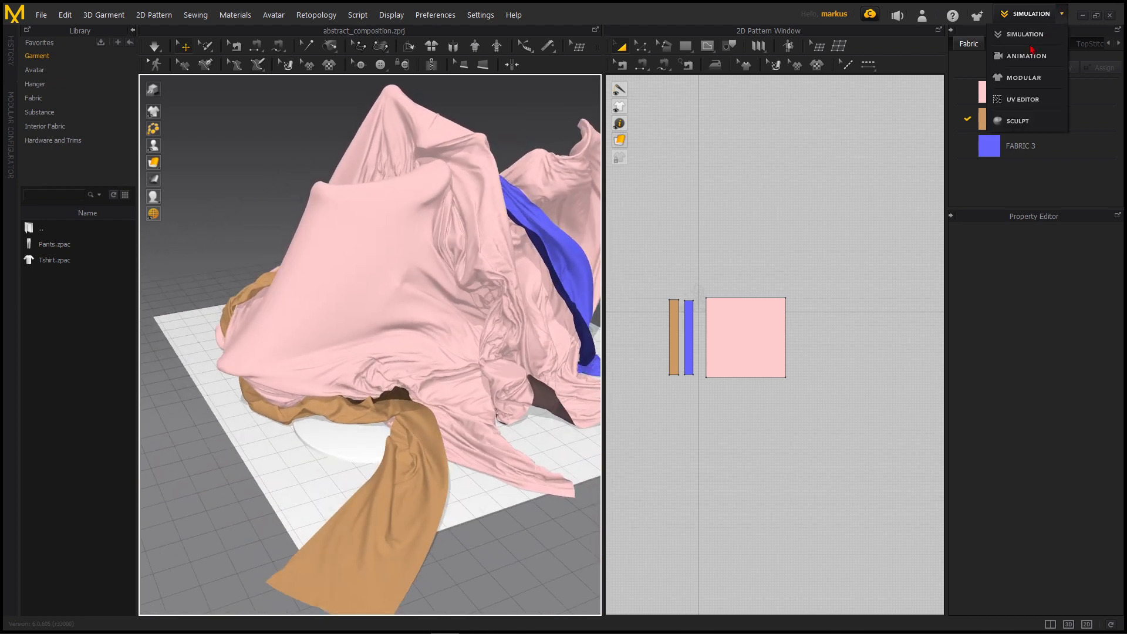
left_click(1027, 54)
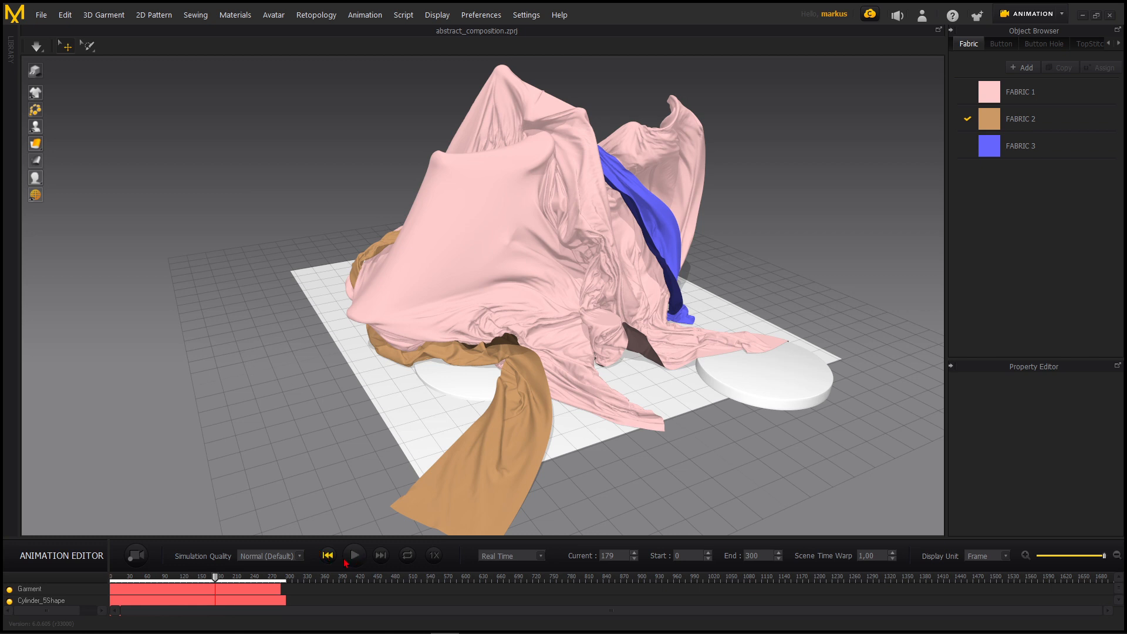
left_click(354, 556)
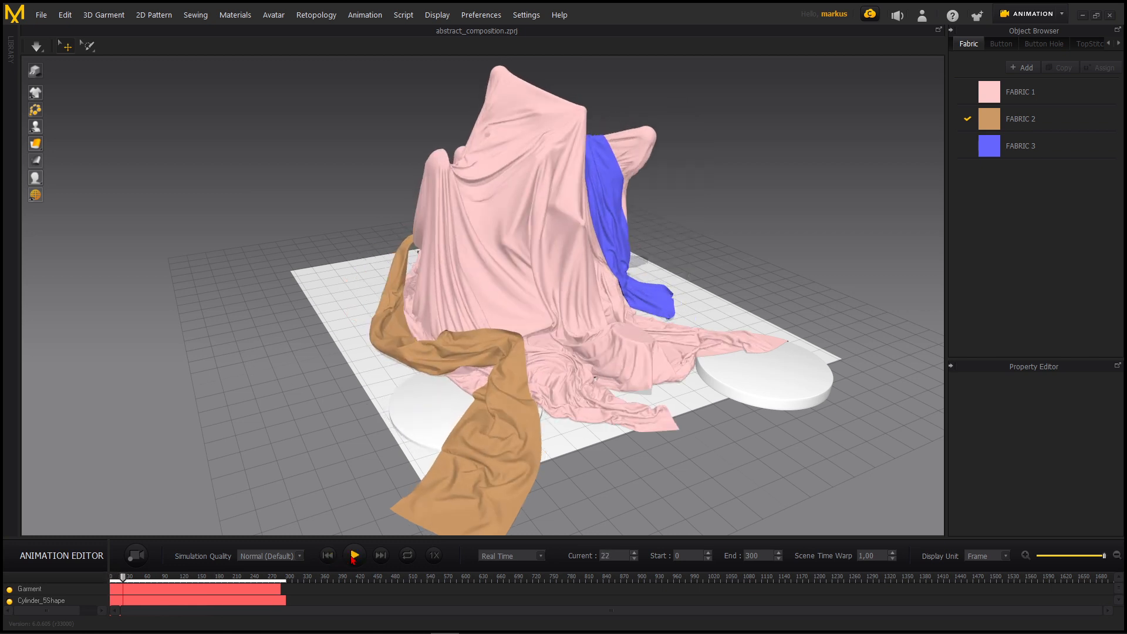
Return abstract_composition to Simulation mode and select the large pink cloth to view its properties
left_click(1062, 14)
left_click(1026, 37)
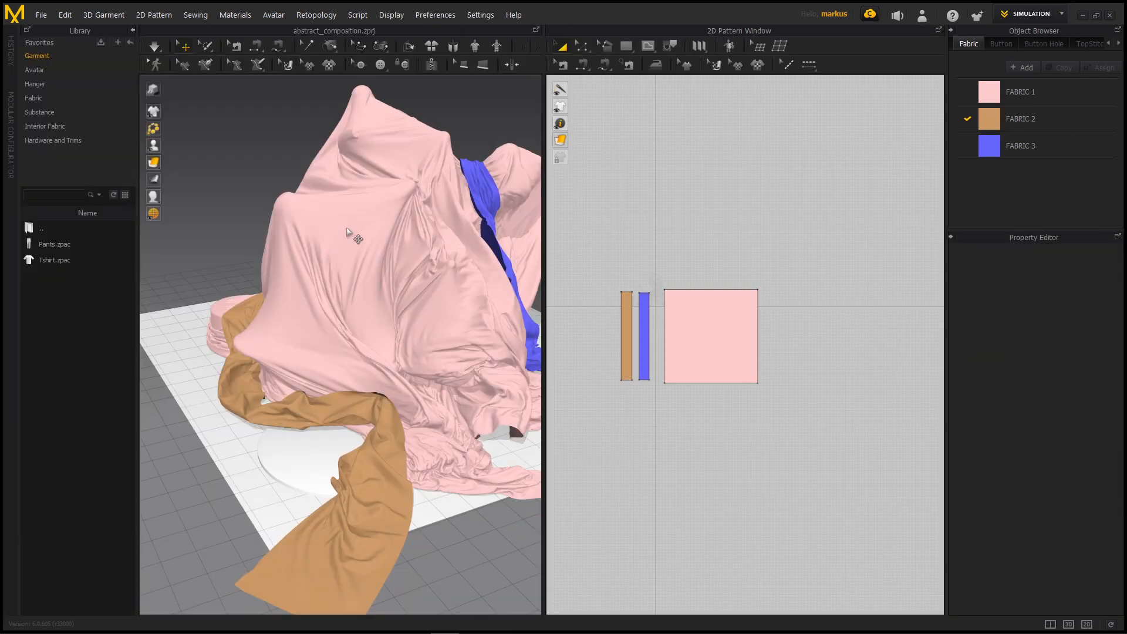
left_click(336, 209)
left_click(41, 15)
left_click(282, 164)
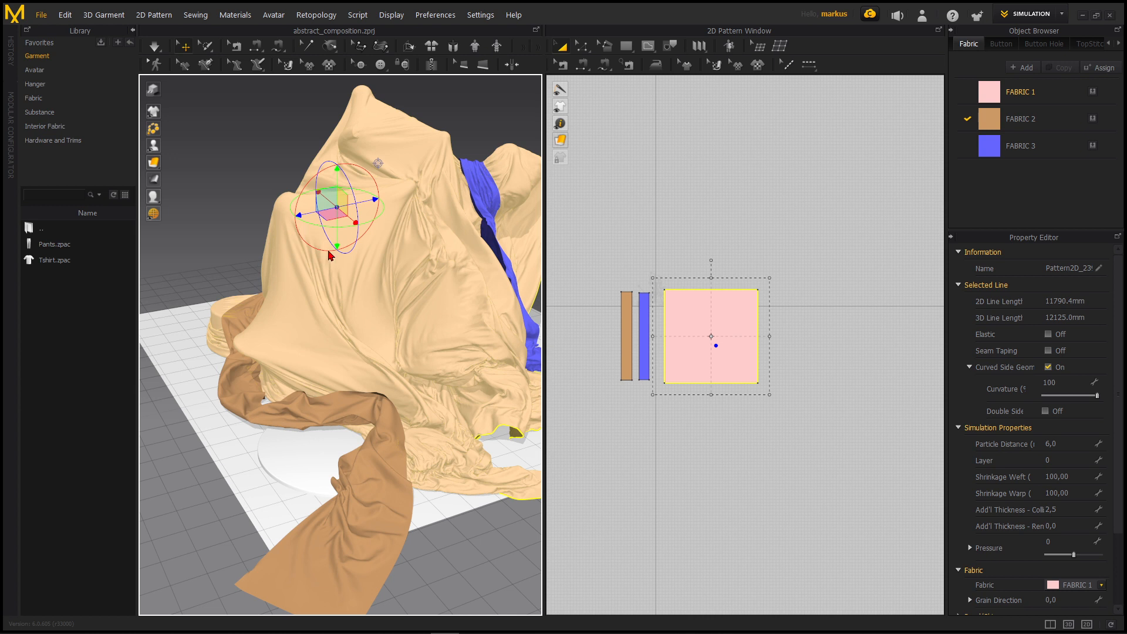
Start a new project and import the exported Alembic file with mm scale, 100% size and 30 FPS
left_click(64, 15)
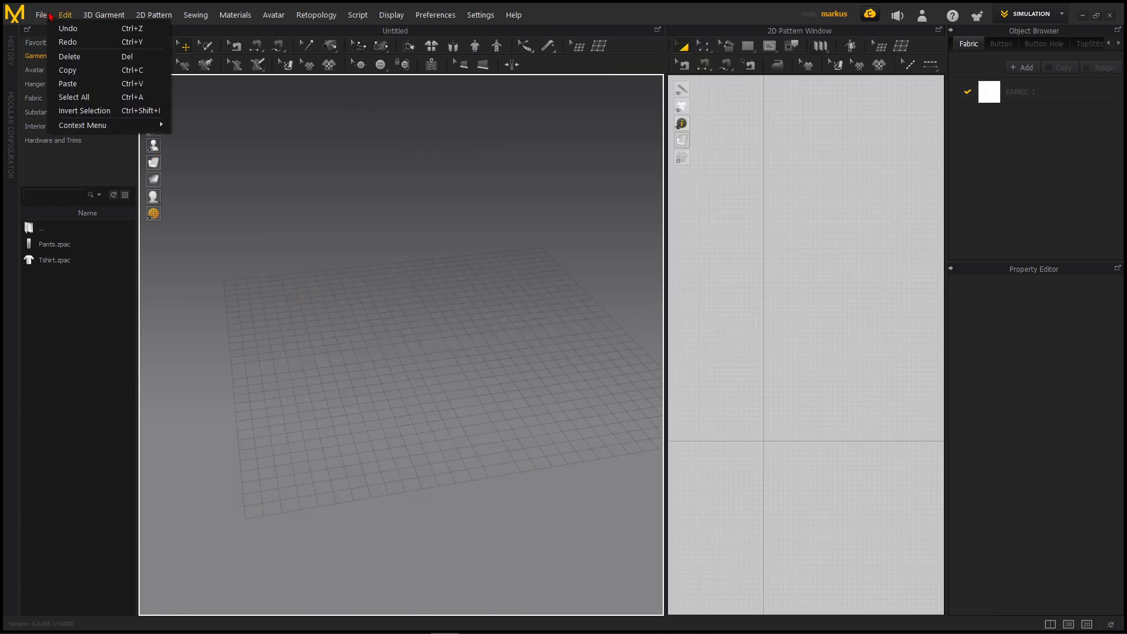
mouse_move(41, 15)
mouse_move(70, 112)
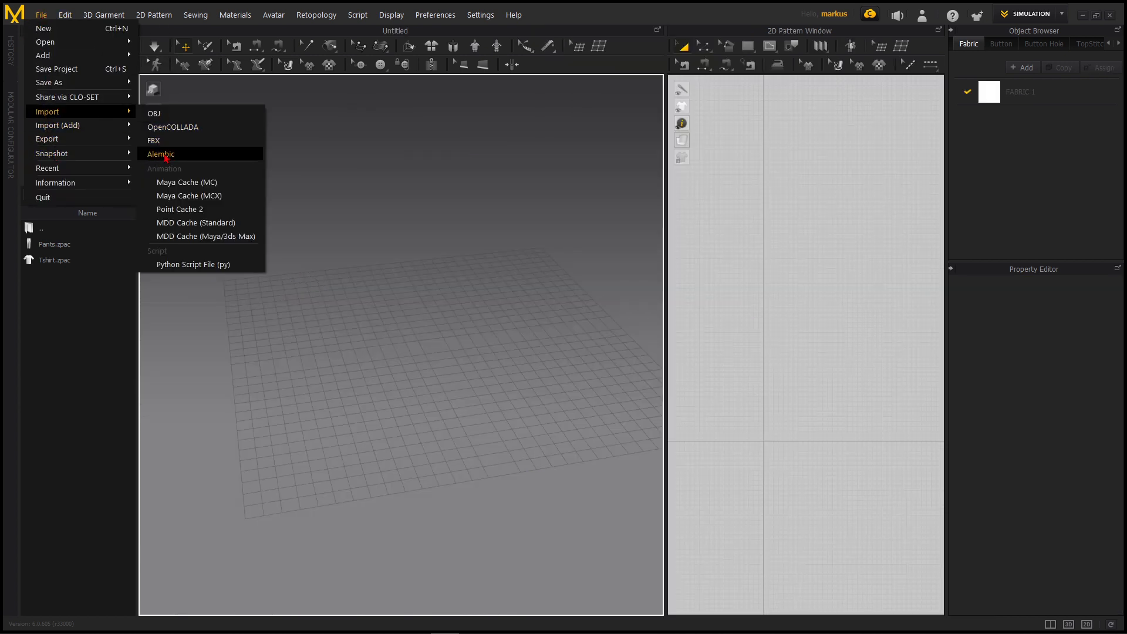
left_click(161, 154)
left_click_drag(529, 223, 501, 182)
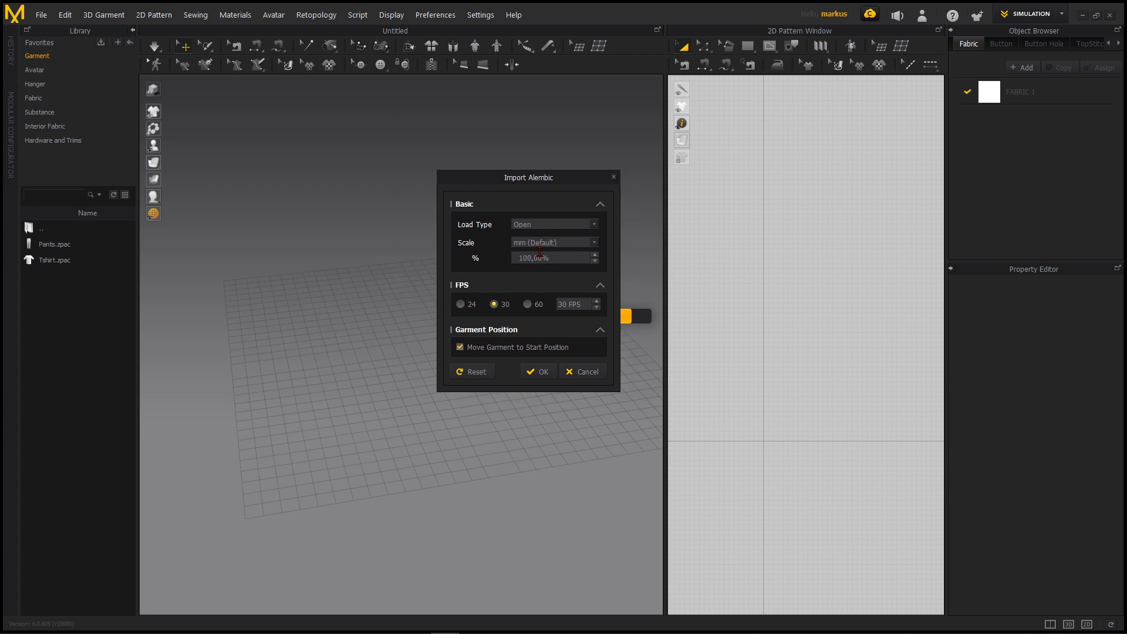
left_click(545, 371)
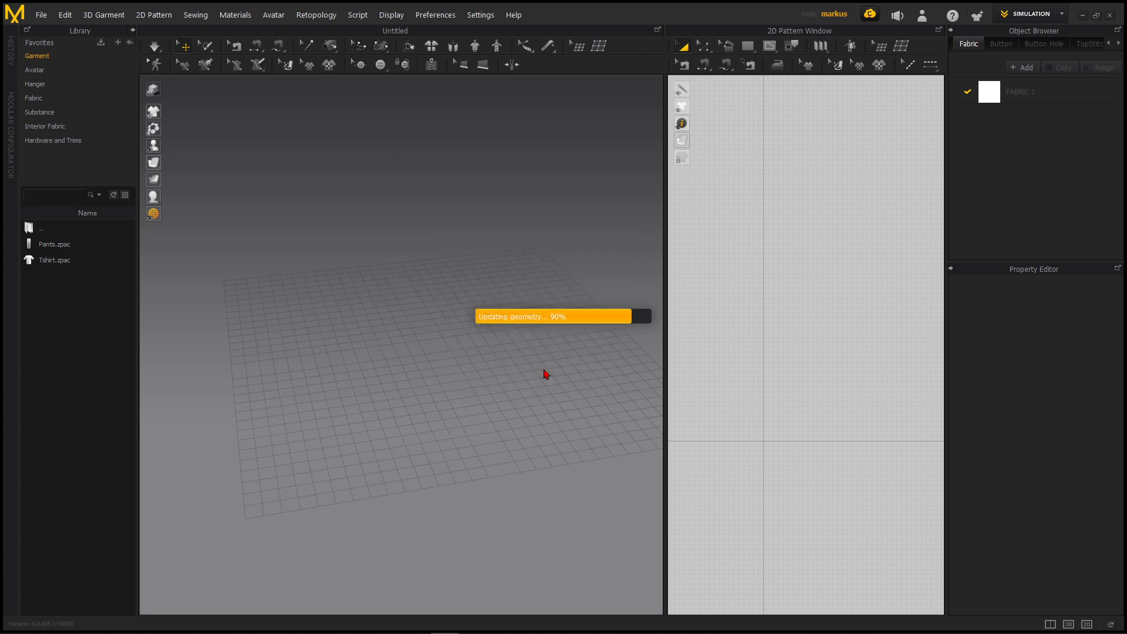
Switch to Animation mode and enlarge the Animation Editor to show the tracks of all imported objects
middle_click_drag(442, 389, 411, 309)
scroll(410, 309, "down", 3)
right_click_drag(410, 309, 433, 315)
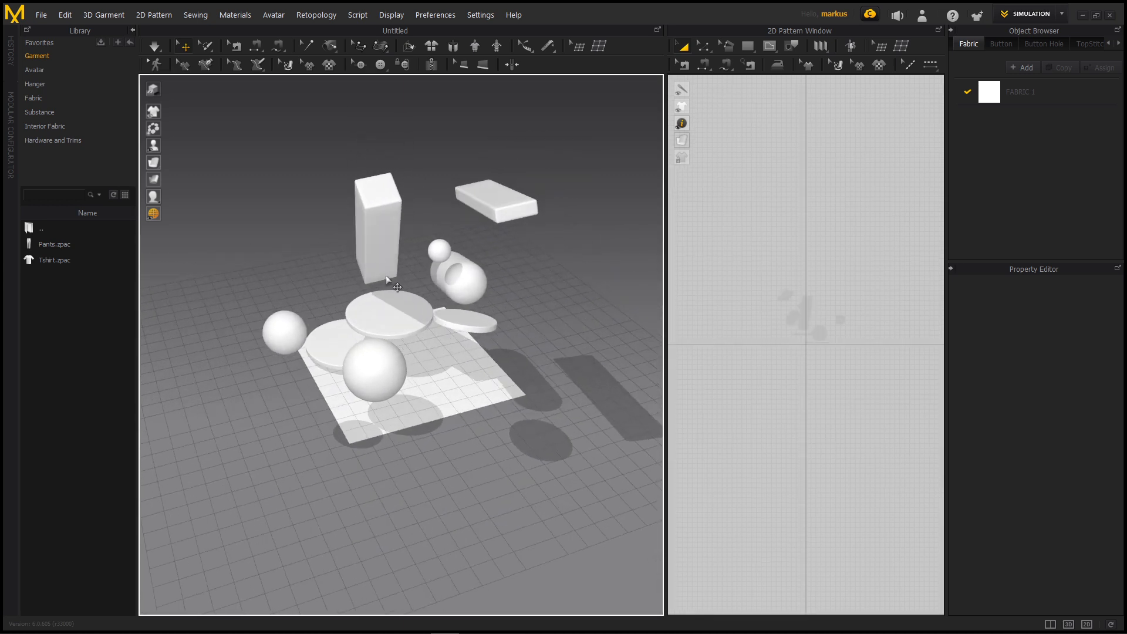
left_click(1044, 14)
left_click(1027, 60)
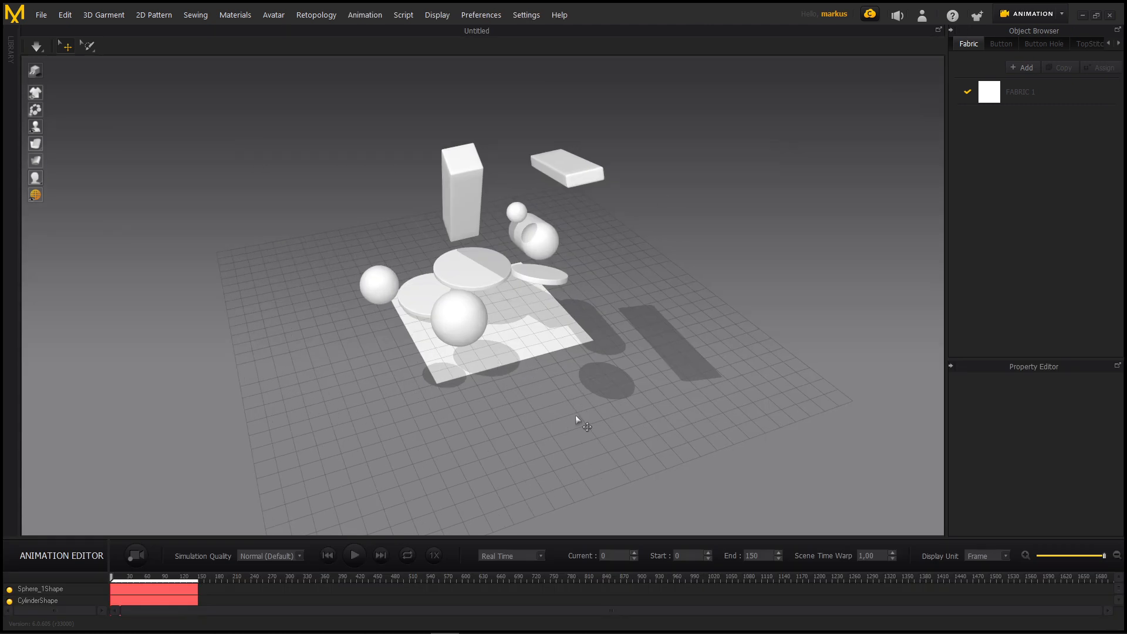
left_click_drag(252, 538, 88, 380)
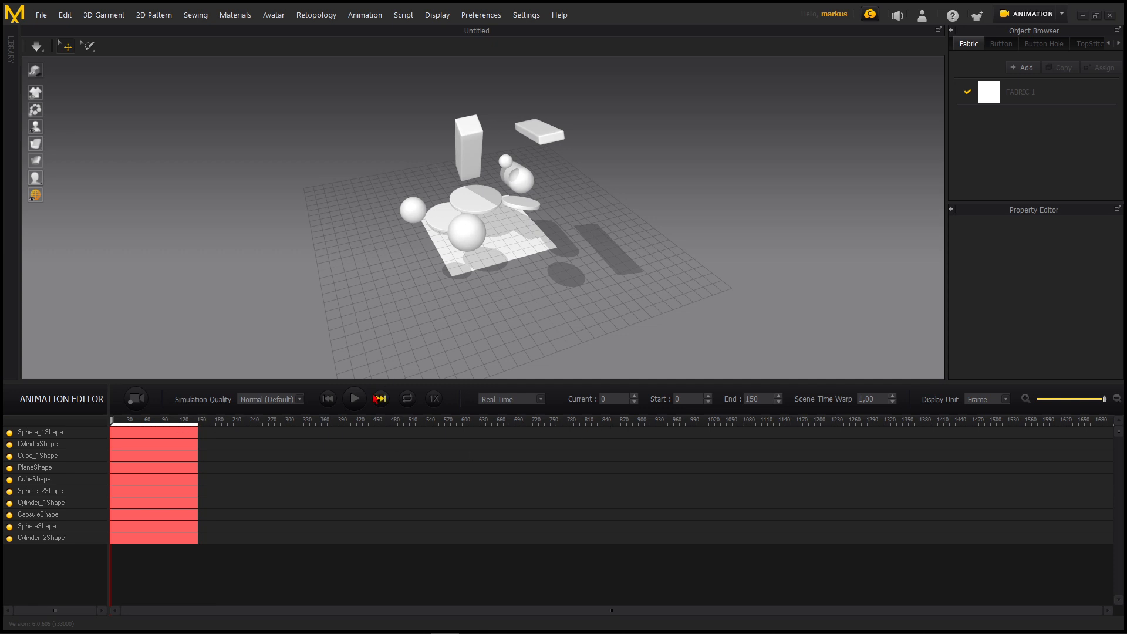
Play the imported object animation to check it and return to the first frame
left_click(359, 400)
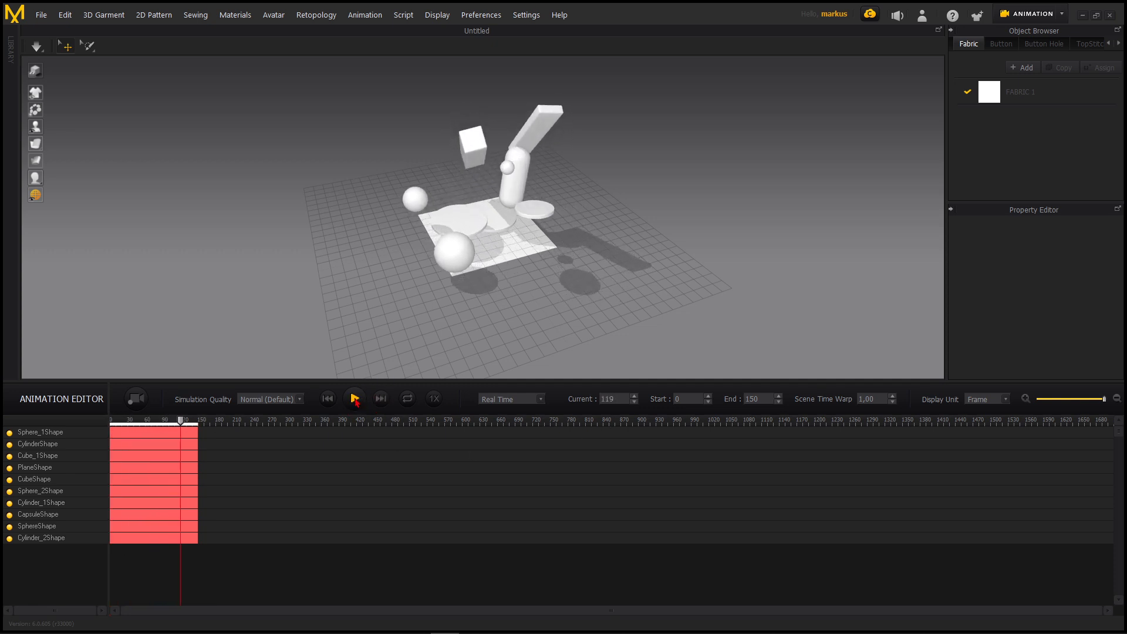
left_click_drag(421, 382, 419, 415)
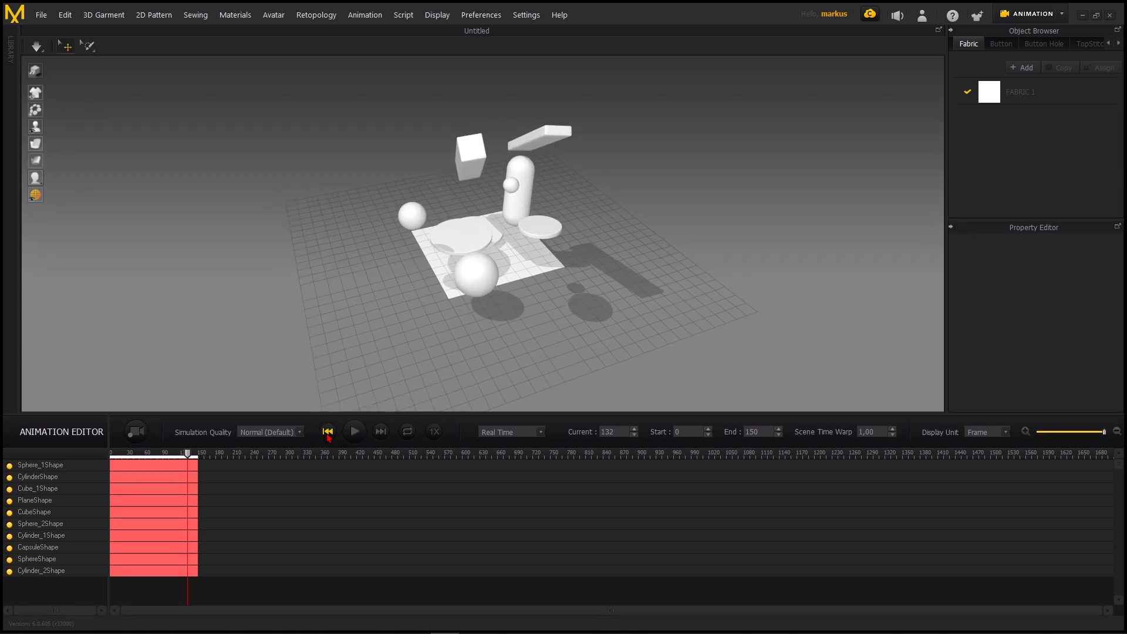
left_click(328, 433)
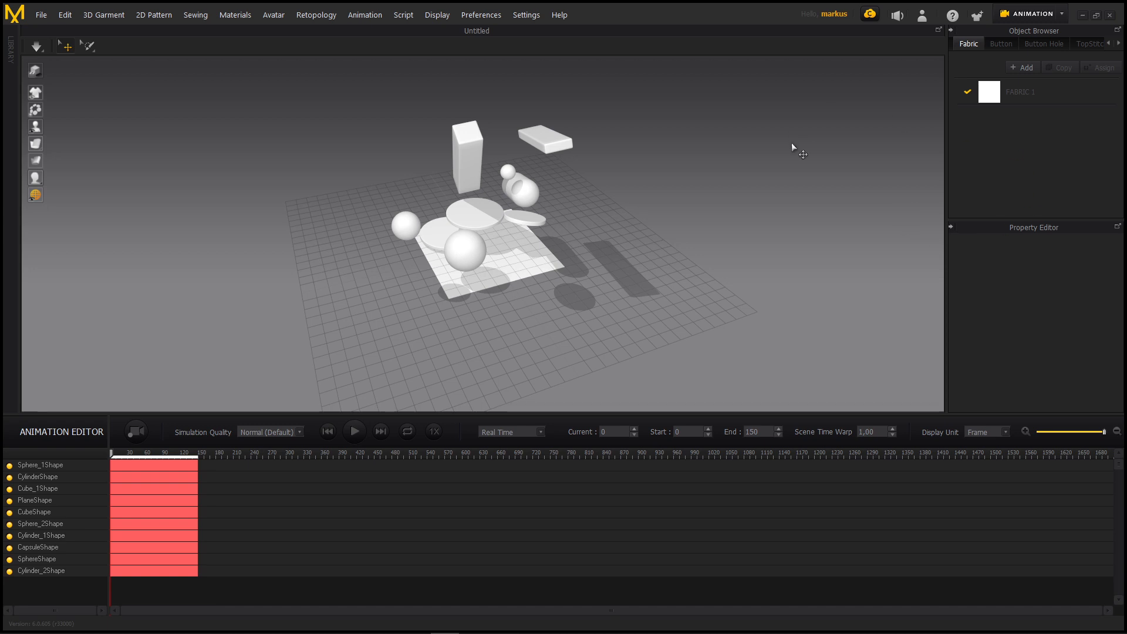
Return to Simulation mode and draw a rectangular pattern with a total line length of about 10655 mm above the objects' silhouettes
left_click(1032, 14)
left_click(1030, 34)
left_click(688, 47)
middle_click_drag(740, 232, 732, 361)
left_click_drag(770, 333, 860, 374)
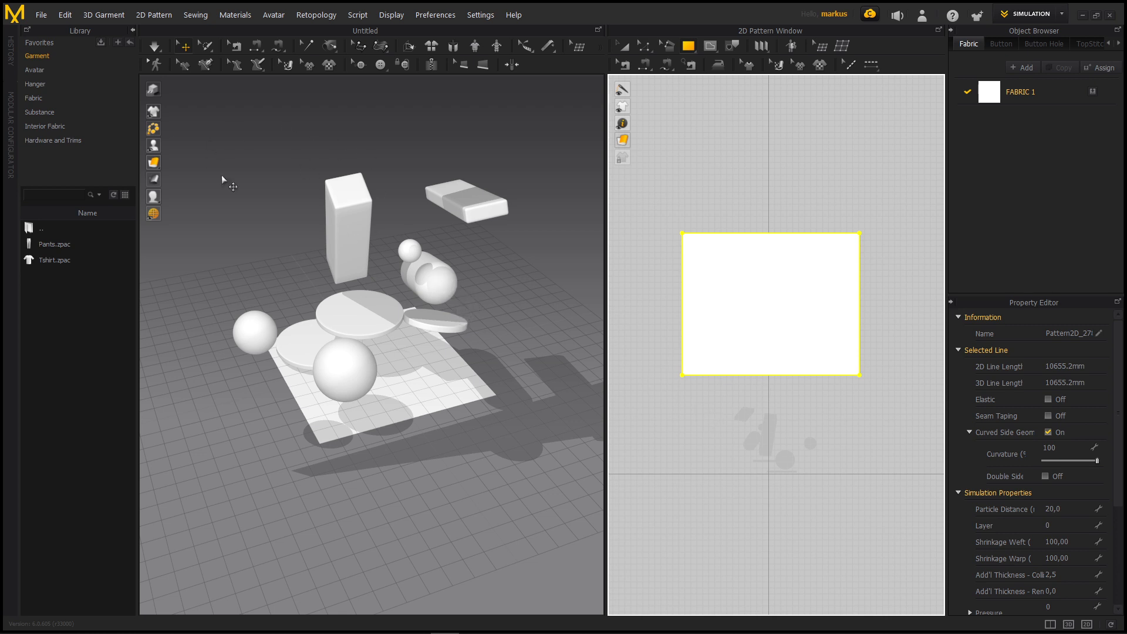
Rotate the rectangular pattern flat in the 3D view and lower it to hover just above the objects
scroll(398, 248, "down", 8)
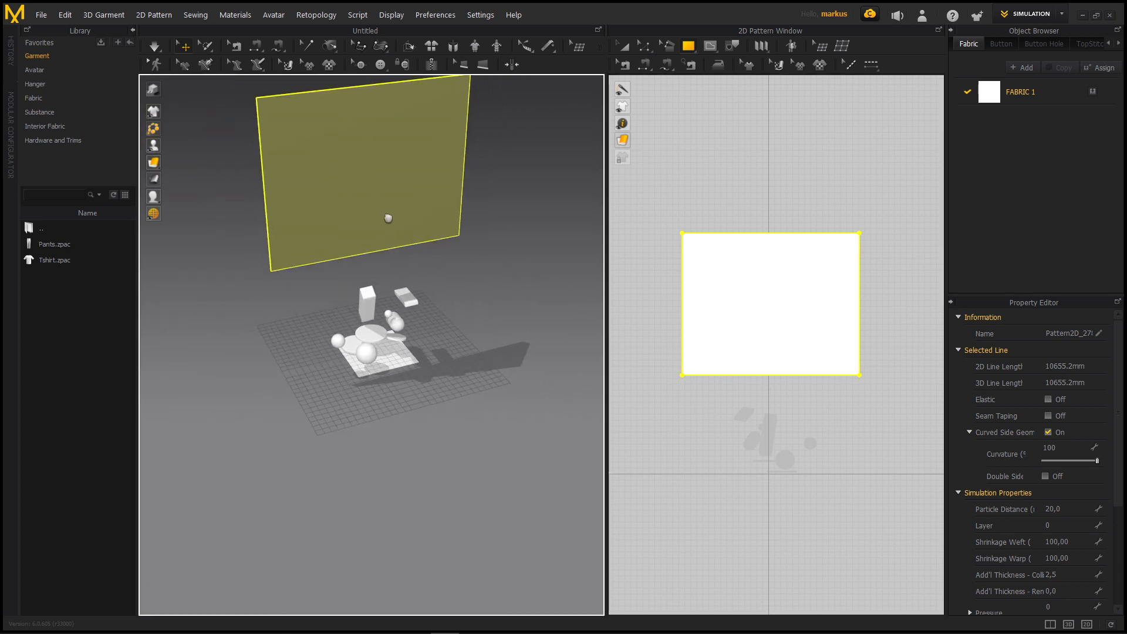
left_click(392, 201)
right_click_drag(370, 215, 429, 195)
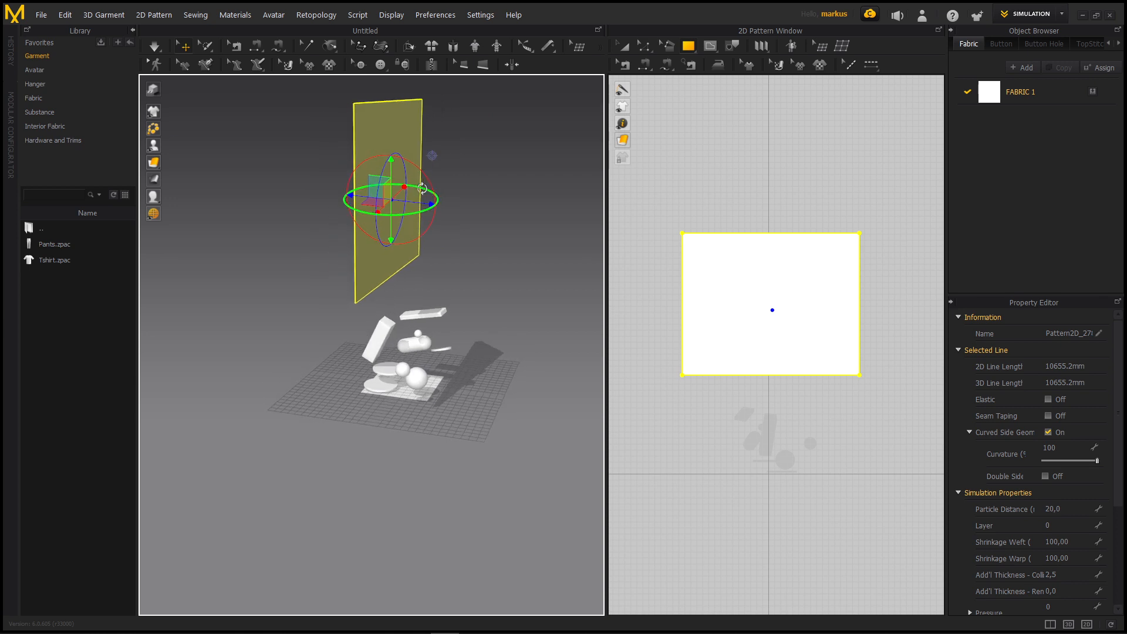
left_click_drag(424, 180, 421, 254)
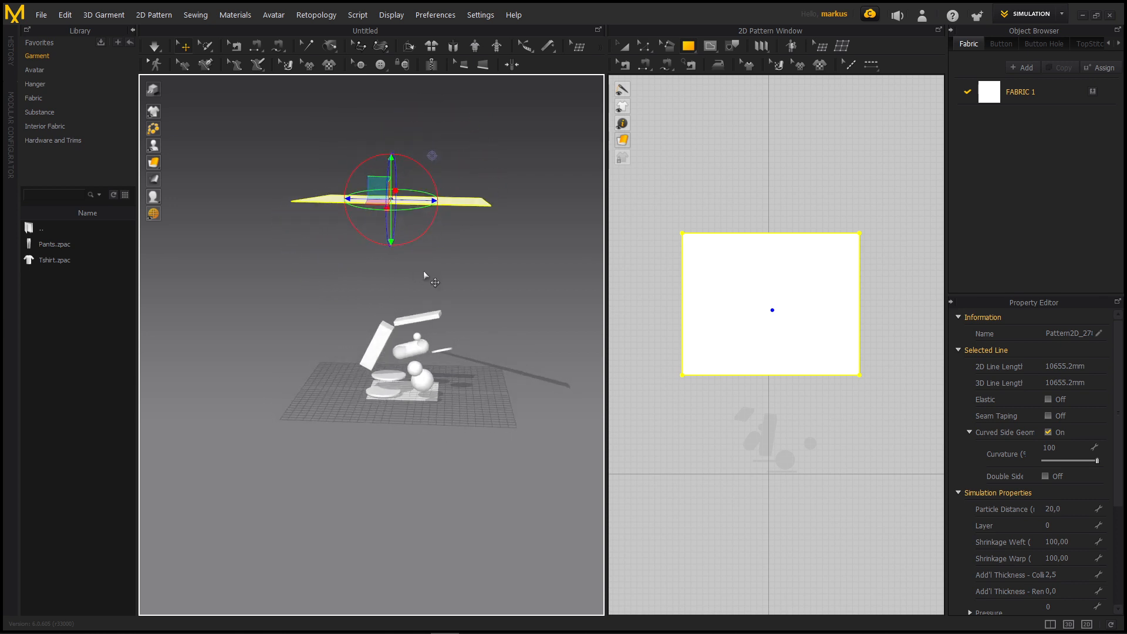
right_click_drag(378, 186, 396, 277)
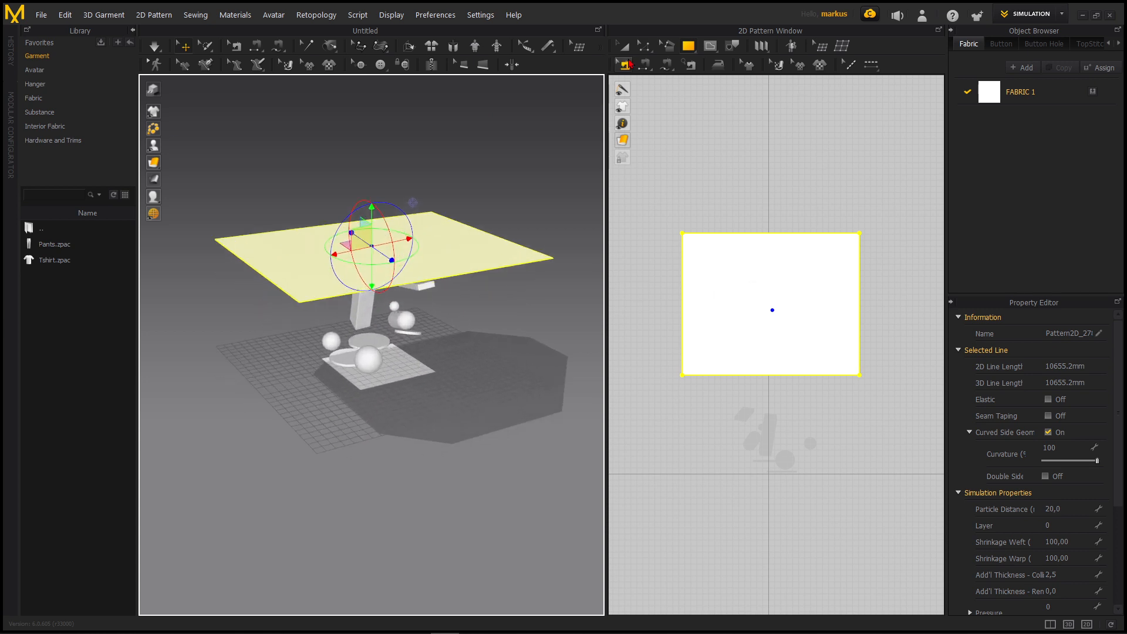
Scale the pattern up to a total line length of about 14273 mm and widen the 3D window
left_click(623, 48)
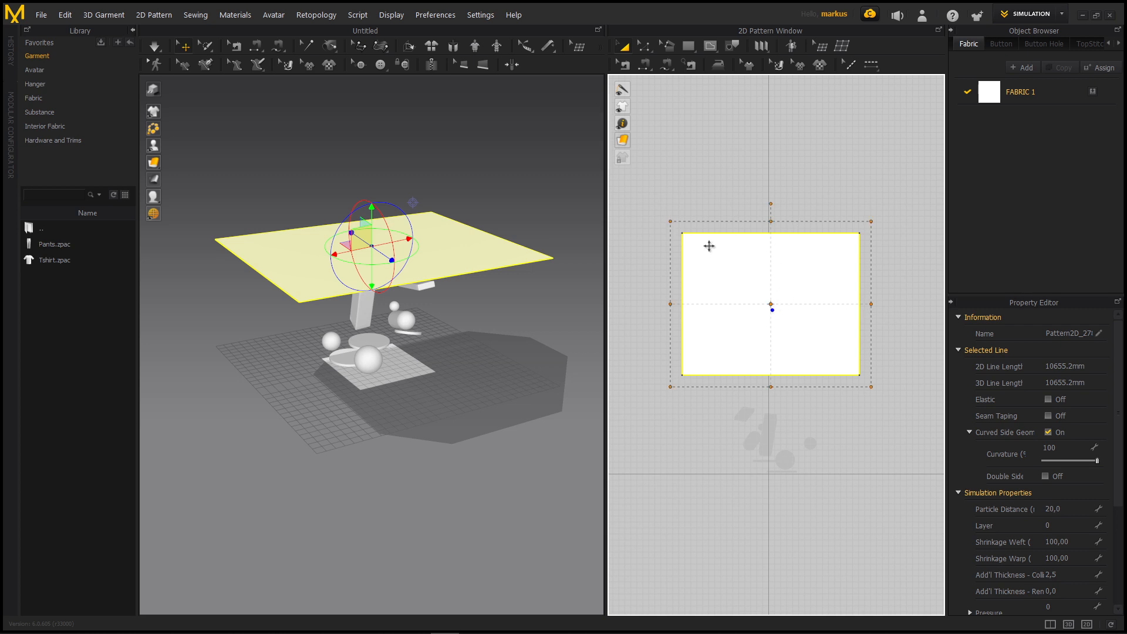
left_click_drag(672, 223, 633, 193)
right_click_drag(338, 290, 369, 258)
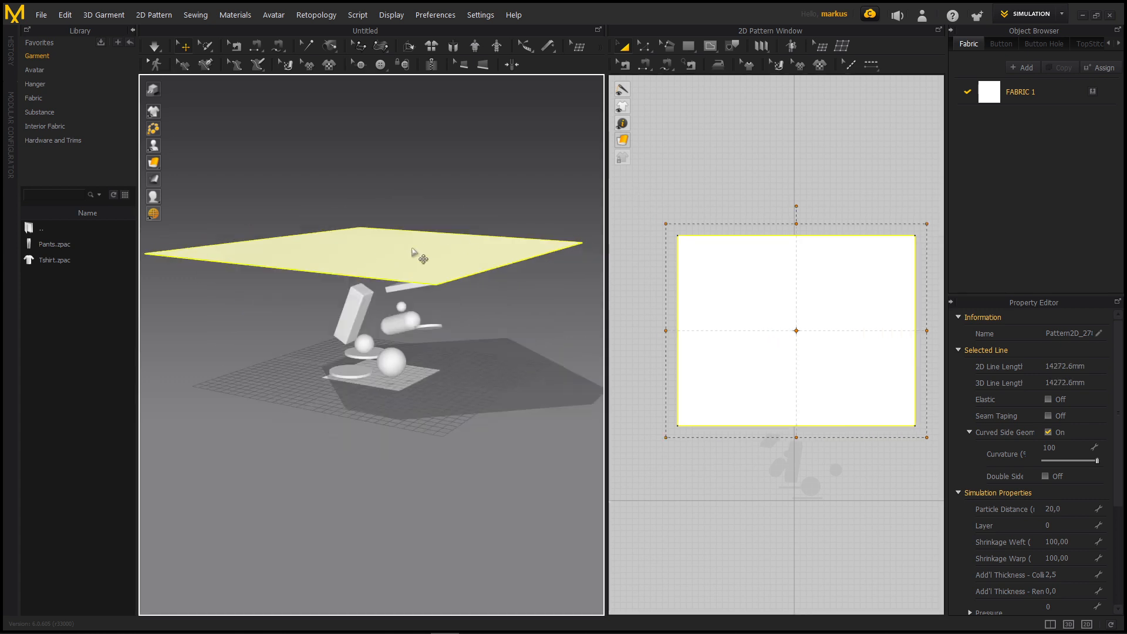
scroll(411, 258, "up", 5)
left_click_drag(606, 223, 844, 226)
scroll(488, 275, "up", 3)
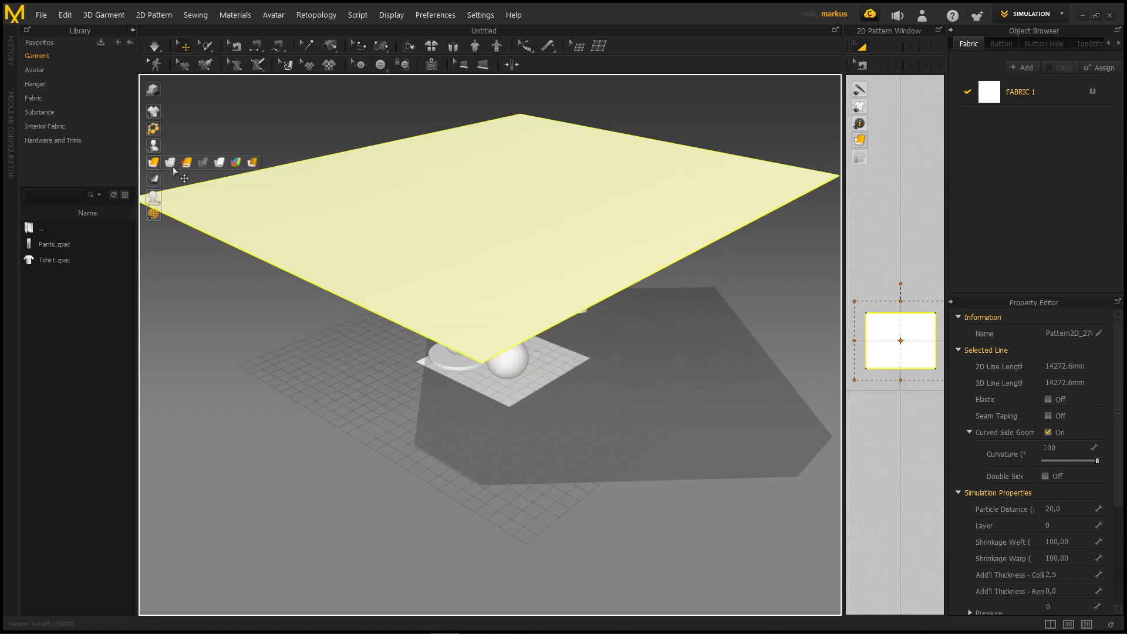
Display the cloth as a mesh and set its Particle Distance to 30
left_click(170, 162)
scroll(503, 253, "up", 5)
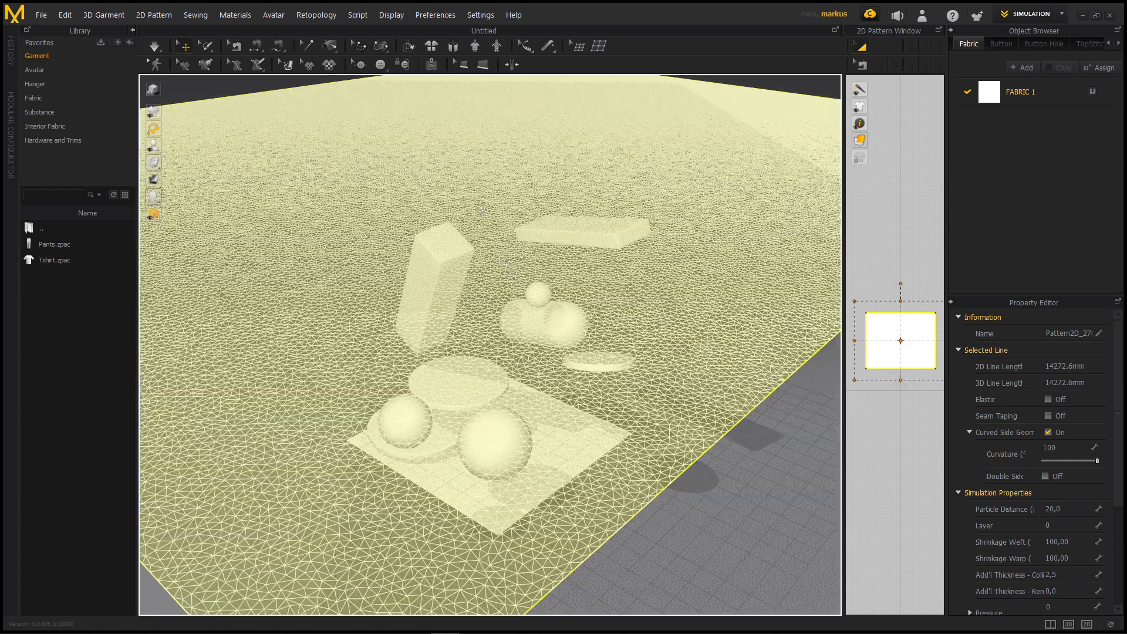
right_click_drag(482, 210, 501, 253)
scroll(504, 313, "down", 4)
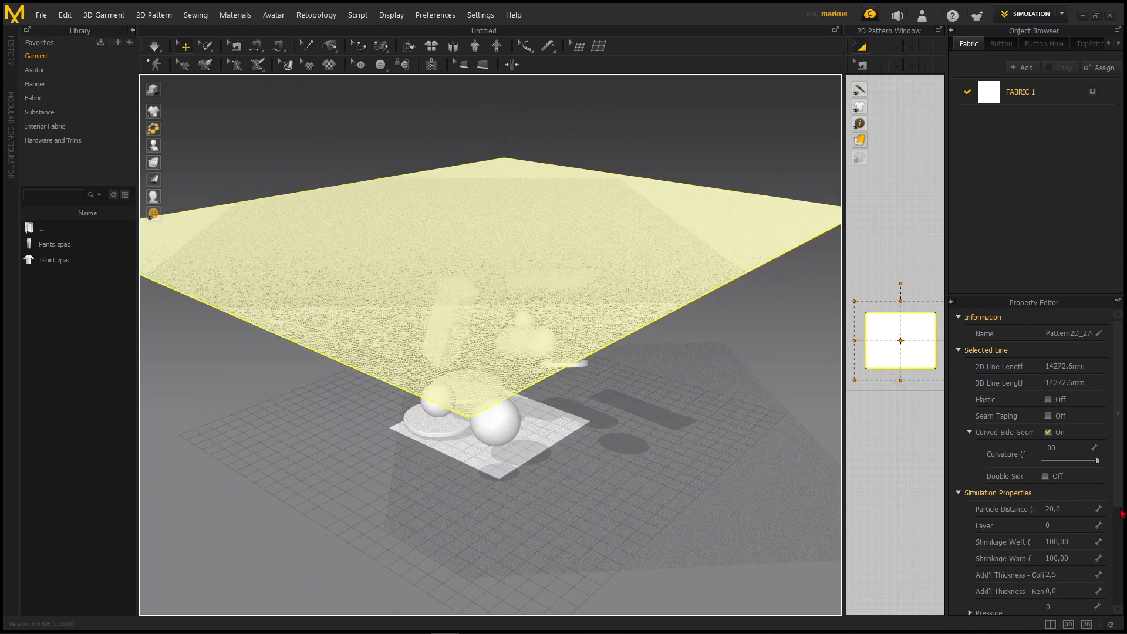
right_click_drag(471, 389, 611, 193)
right_click_drag(520, 354, 504, 310)
middle_click_drag(494, 418, 537, 334)
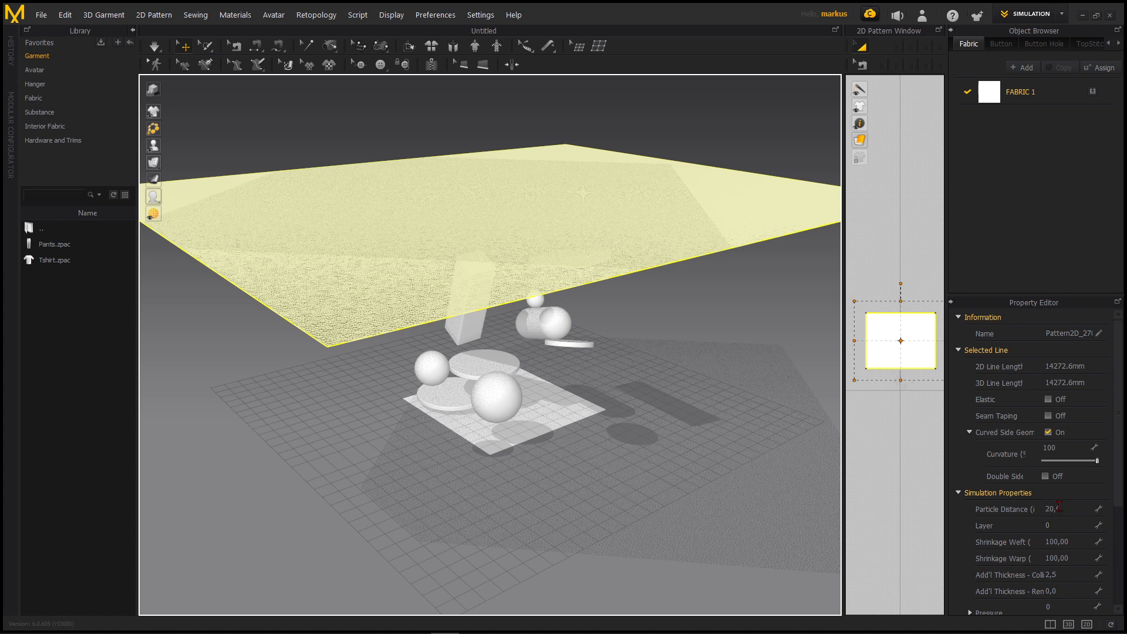
right_click_drag(509, 293, 498, 303)
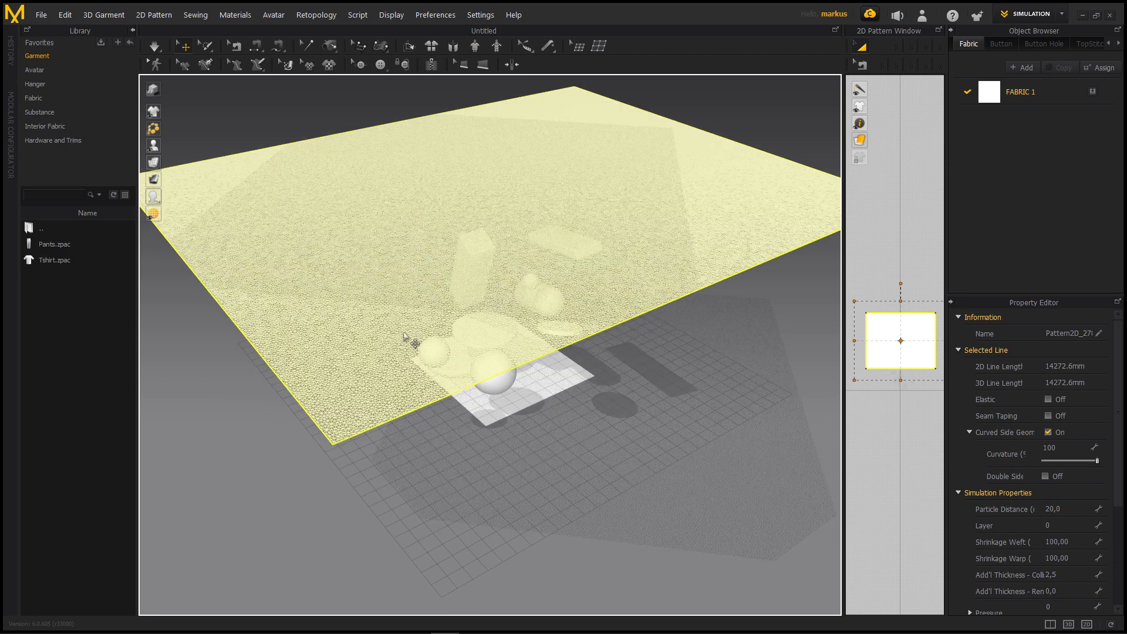
left_click(1058, 511)
type("30")
key("Return")
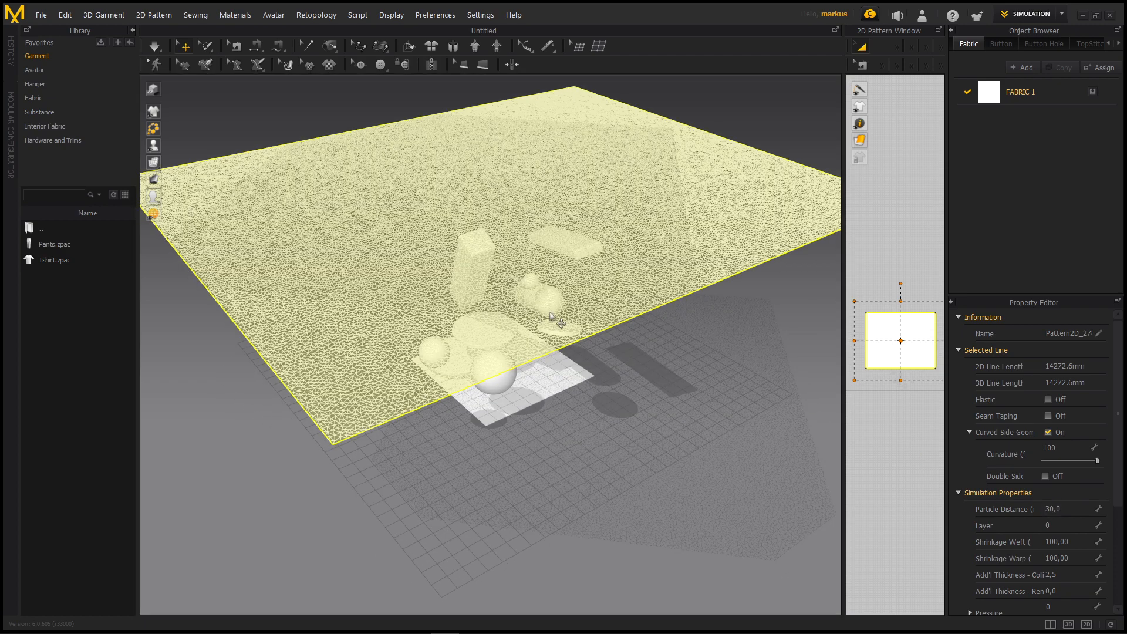
right_click_drag(513, 311, 486, 292)
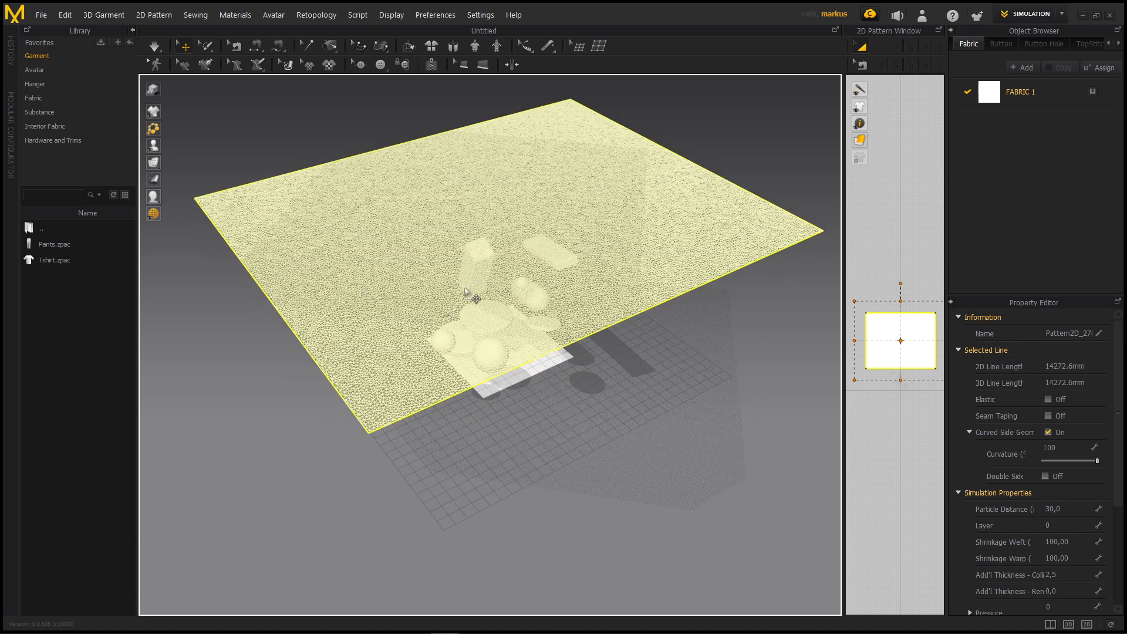
Restore the textured surface display and run the simulation to drape the cloth over the objects
left_click(170, 163)
right_click_drag(514, 307, 518, 272)
key("space")
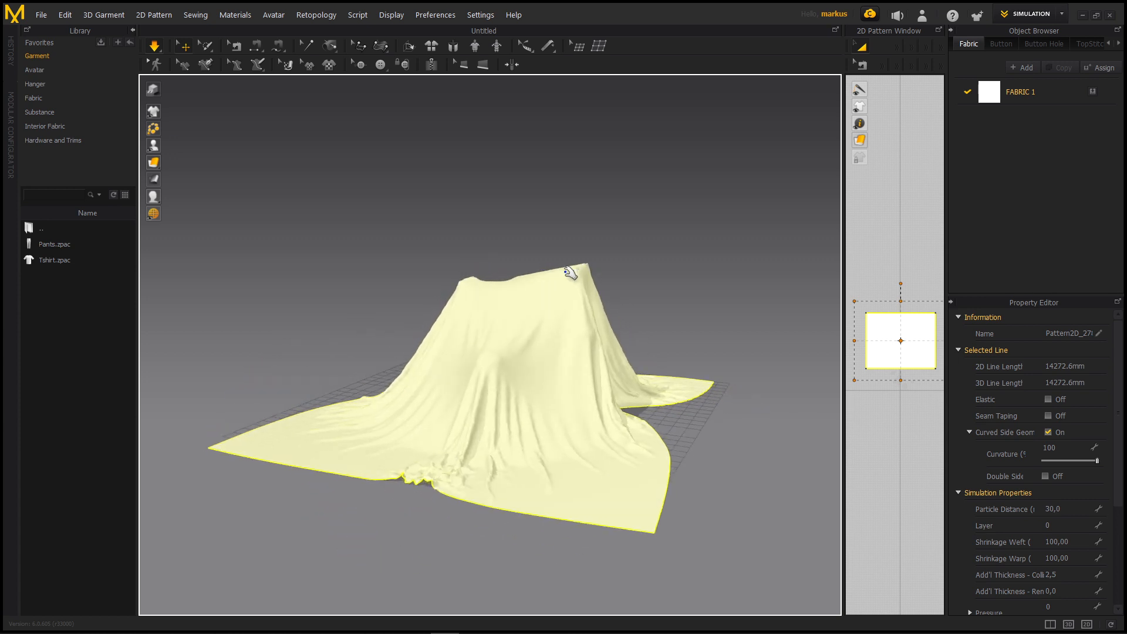
left_click_drag(580, 253, 585, 235)
right_click_drag(577, 284, 495, 382)
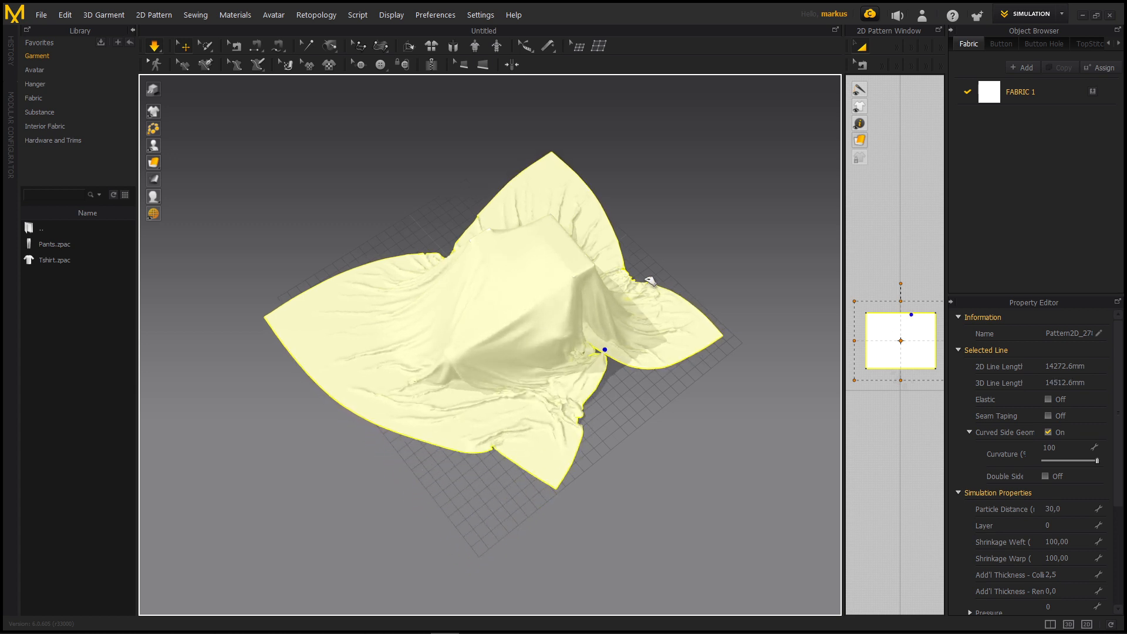
Pull the draped cloth from several sides during the simulation to reposition its folds and edges
right_click_drag(493, 358, 573, 298)
right_click_drag(480, 395, 538, 484)
middle_click_drag(457, 307, 395, 130)
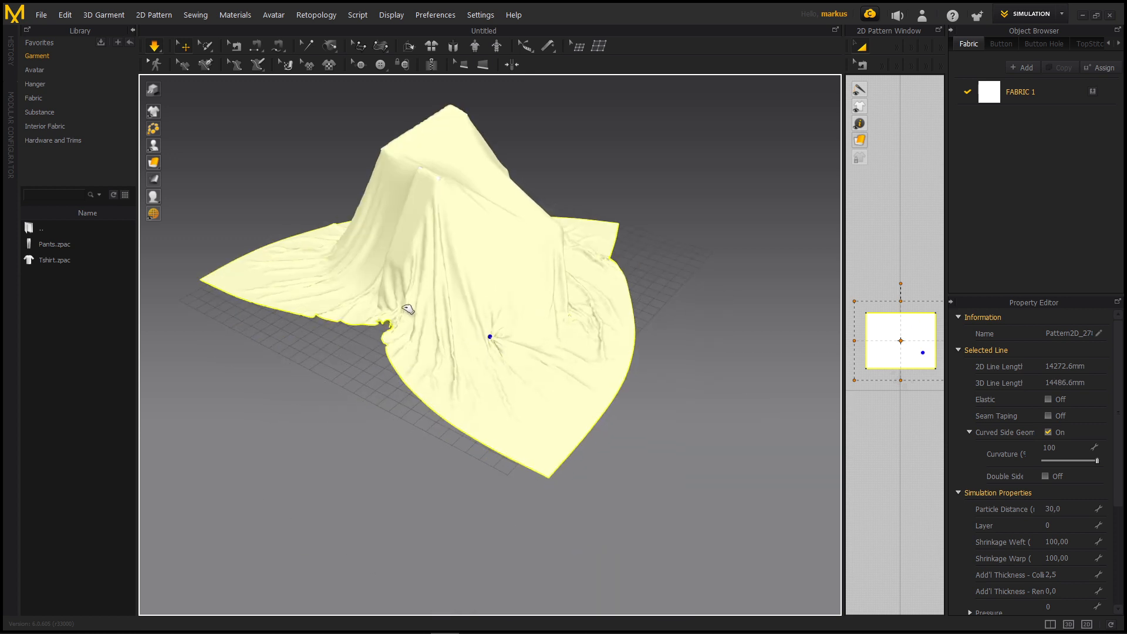
right_click_drag(503, 256, 352, 444)
left_click_drag(329, 444, 933, 86)
right_click_drag(588, 322, 574, 381)
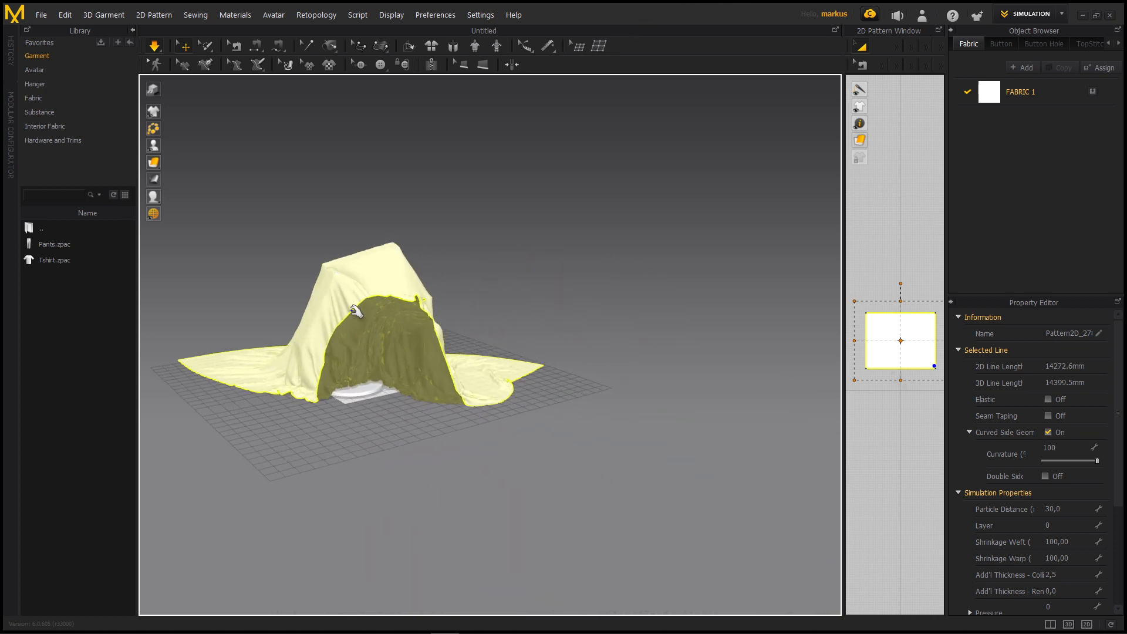
Tug the cloth's open edge outward so it covers more of the exposed side of the objects
scroll(559, 327, "up", 5)
right_click_drag(543, 289, 541, 329)
middle_click_drag(568, 430, 506, 292)
left_click(379, 229)
right_click_drag(381, 230, 604, 286)
left_click(596, 278)
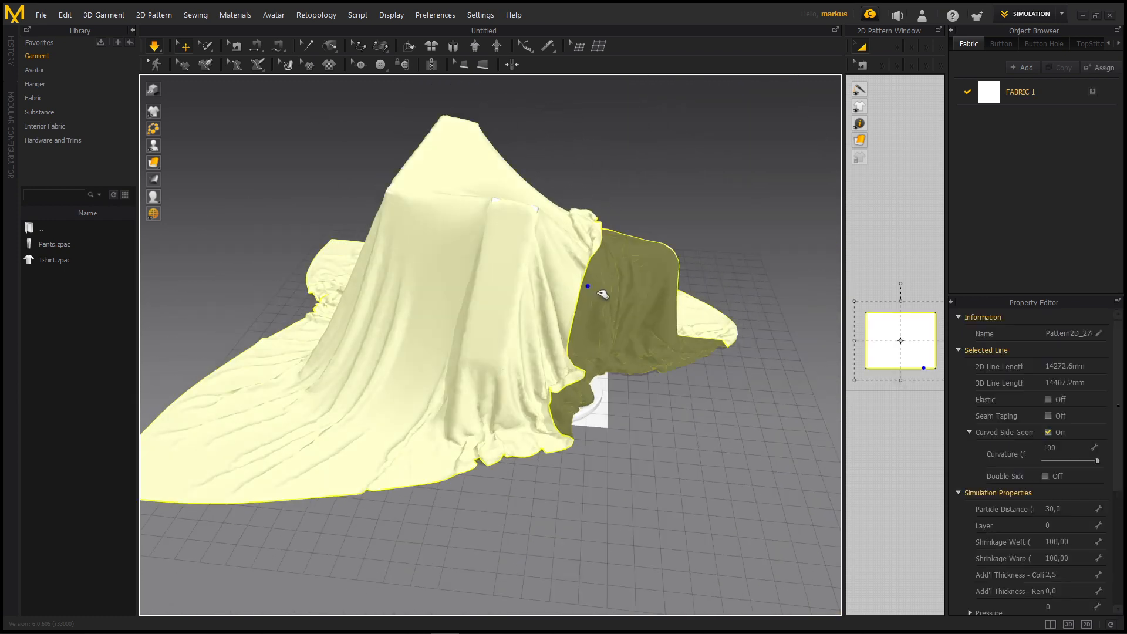
left_click_drag(624, 290, 620, 230)
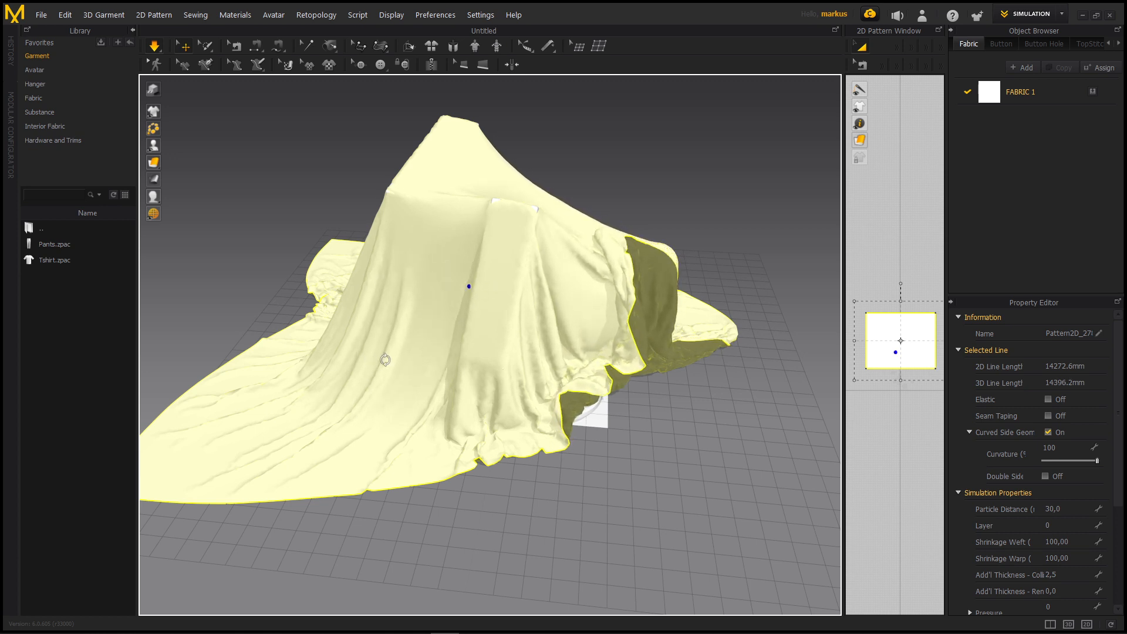
Refine the folds on the remaining sides of the draped cloth, then stop the simulation with the cloth selected
right_click_drag(378, 357, 421, 385)
middle_click_drag(420, 385, 516, 288)
left_click_drag(488, 415, 398, 213)
right_click_drag(398, 213, 337, 188)
left_click_drag(337, 189, 367, 164)
right_click_drag(367, 164, 340, 178)
left_click(311, 211)
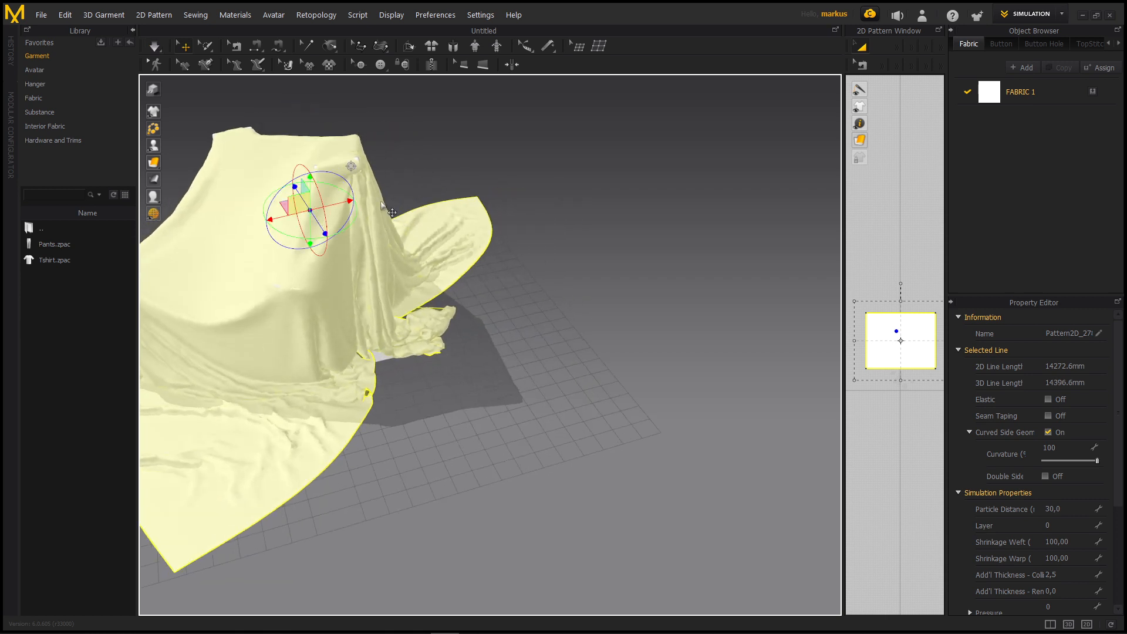
Set the cloth's Particle Distance to 18 and restart the simulation
left_click(1063, 508)
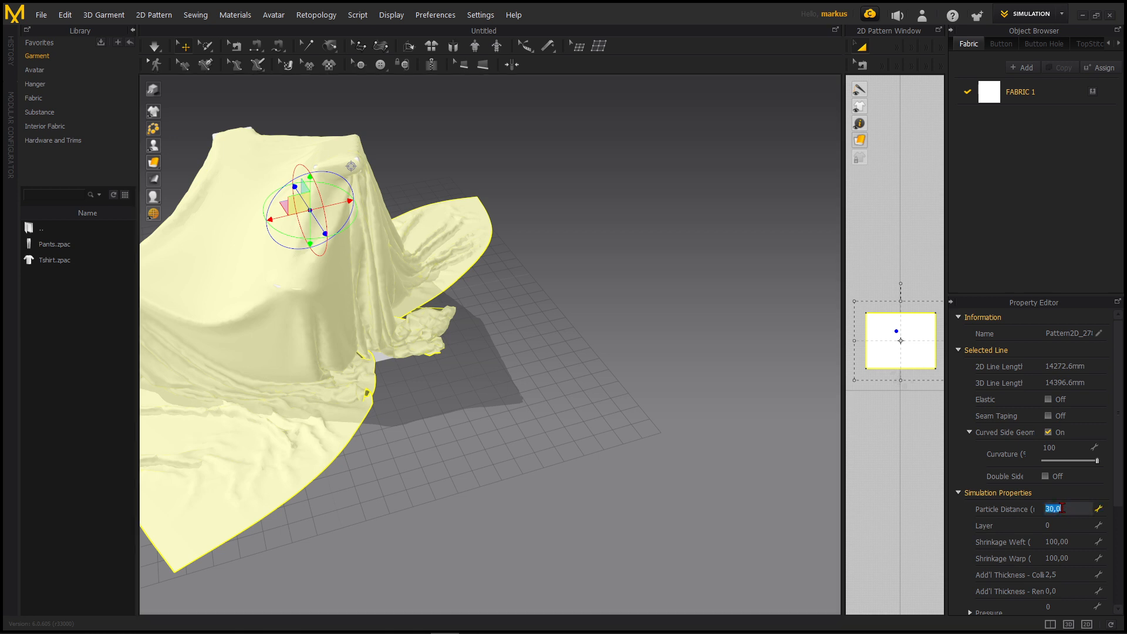
key("Return")
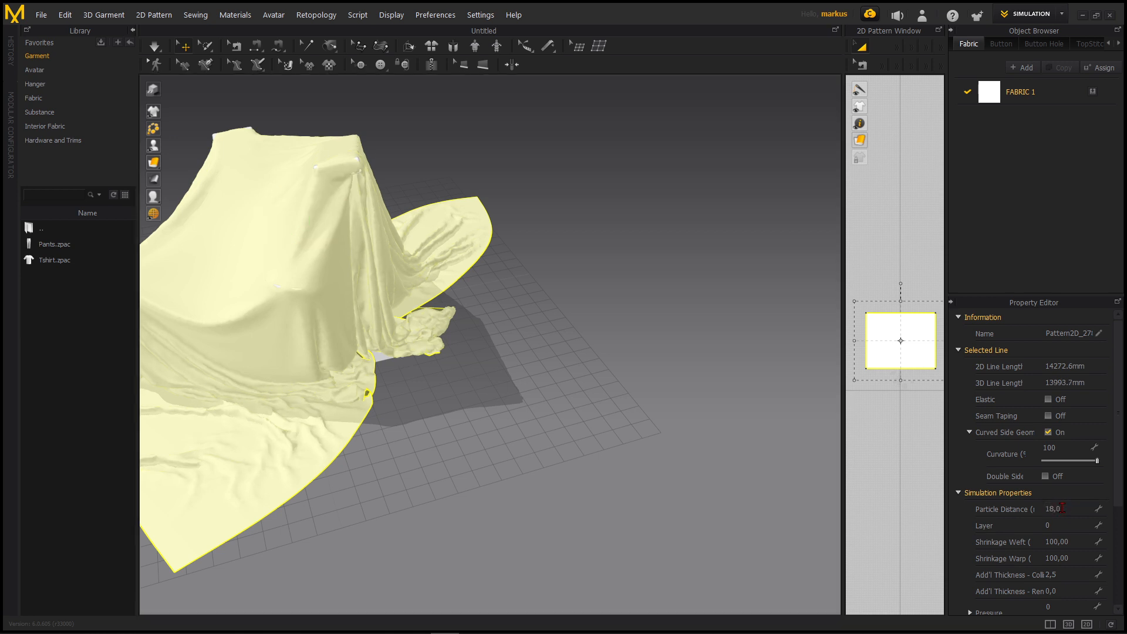
right_click_drag(355, 287, 438, 237)
left_click(154, 47)
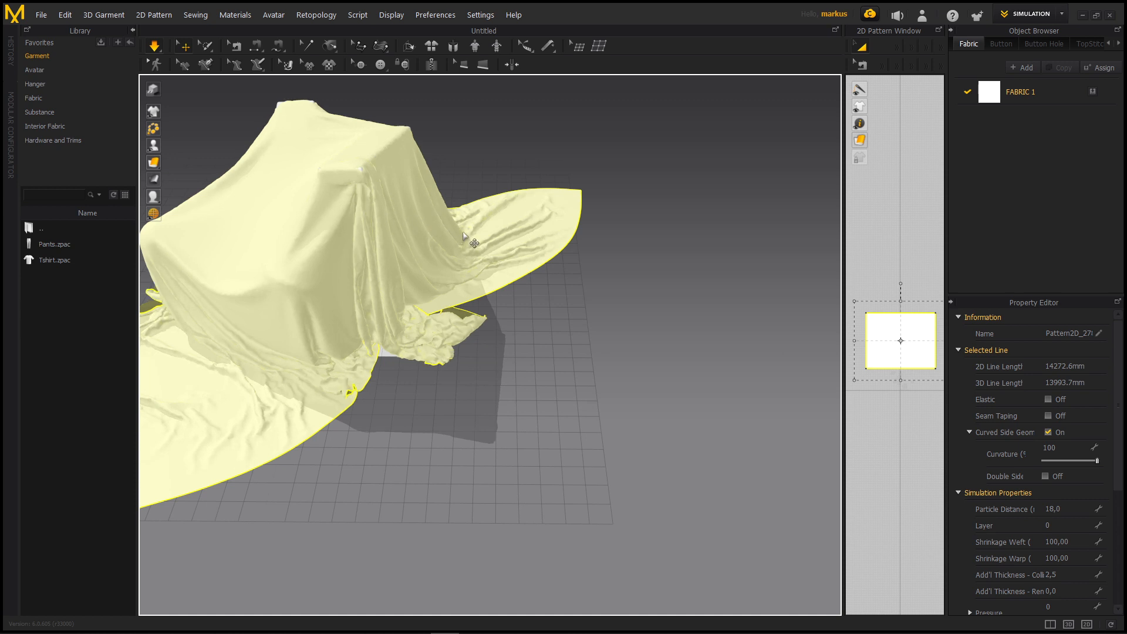
Pin a point near the cloth's upper rear corner and lift it high above the objects
right_click_drag(380, 196, 534, 259)
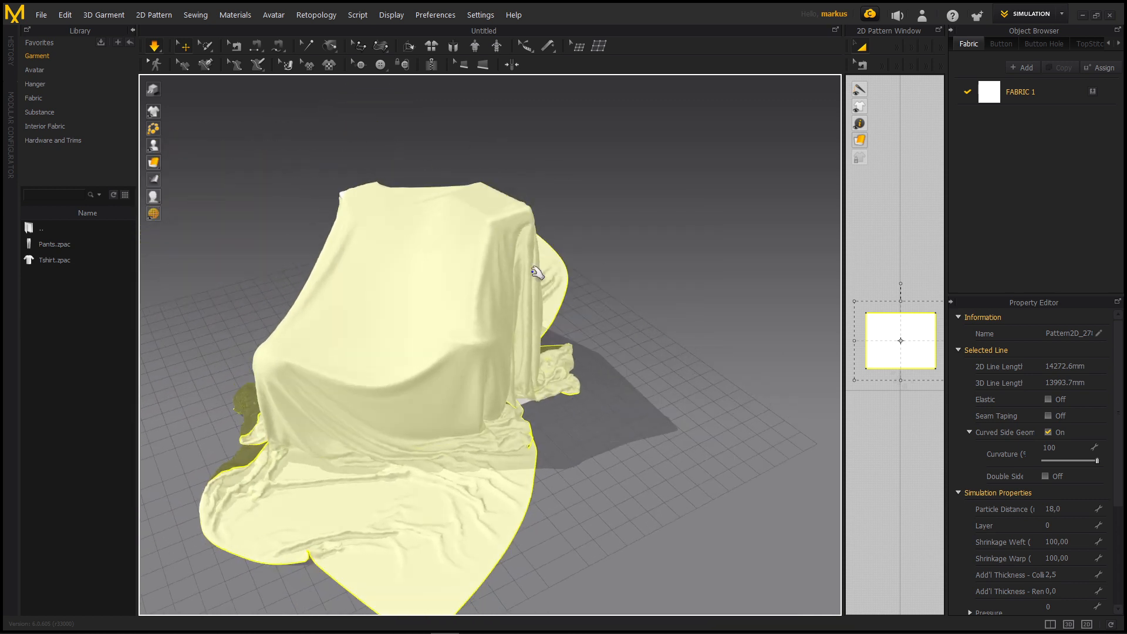
left_click(544, 271)
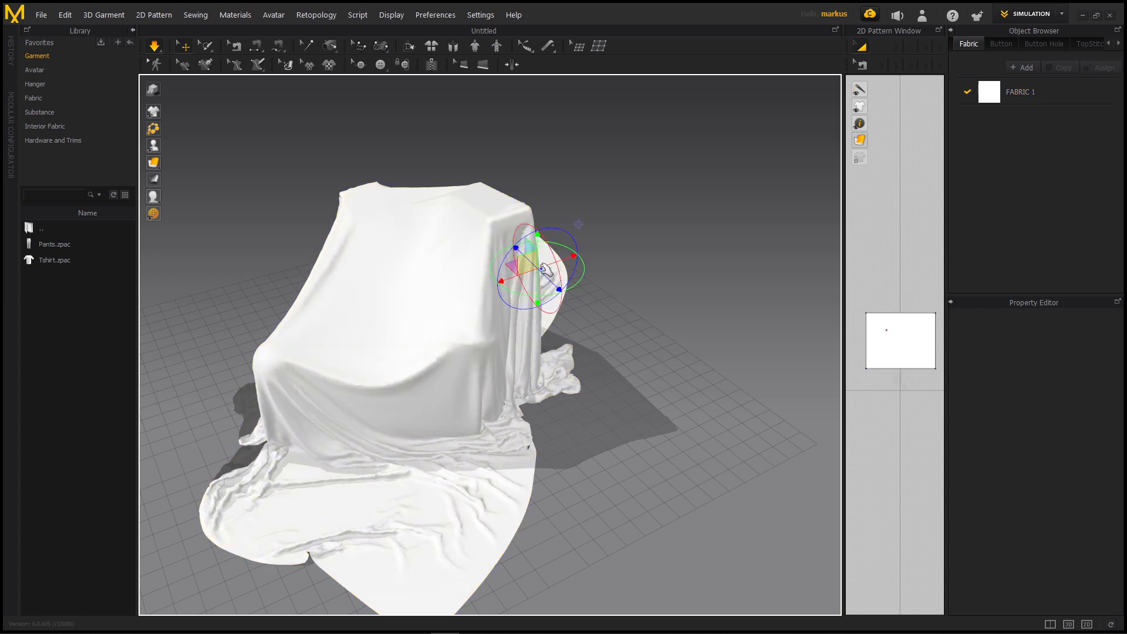
left_click(548, 272)
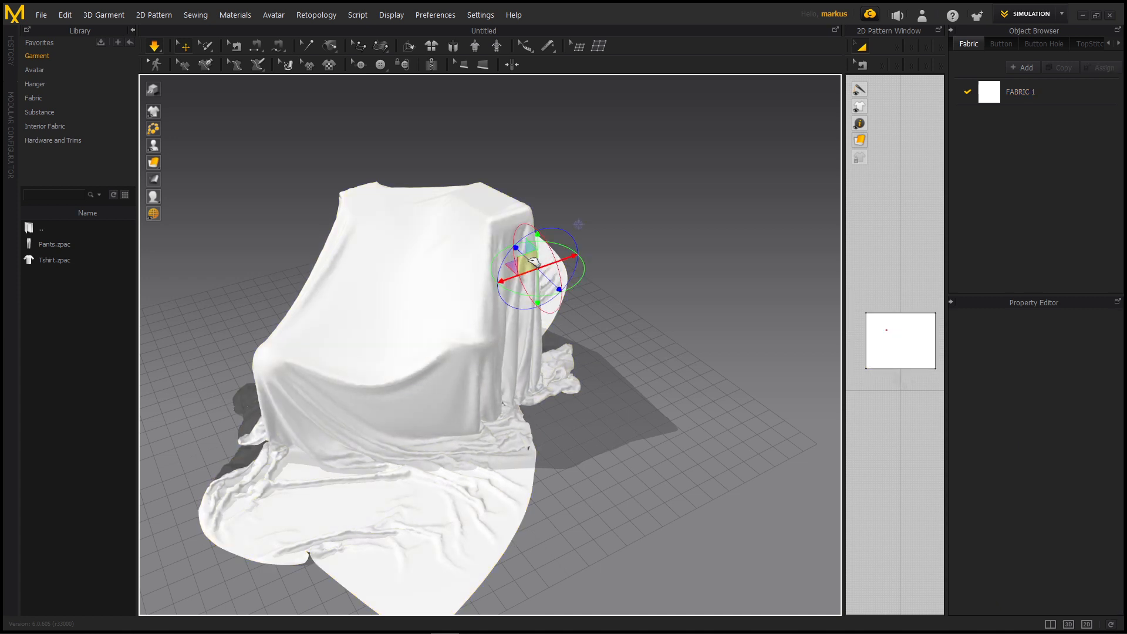
left_click_drag(548, 252, 576, 208)
left_click_drag(582, 128, 582, 95)
right_click_drag(577, 217, 528, 206)
middle_click_drag(528, 206, 516, 257)
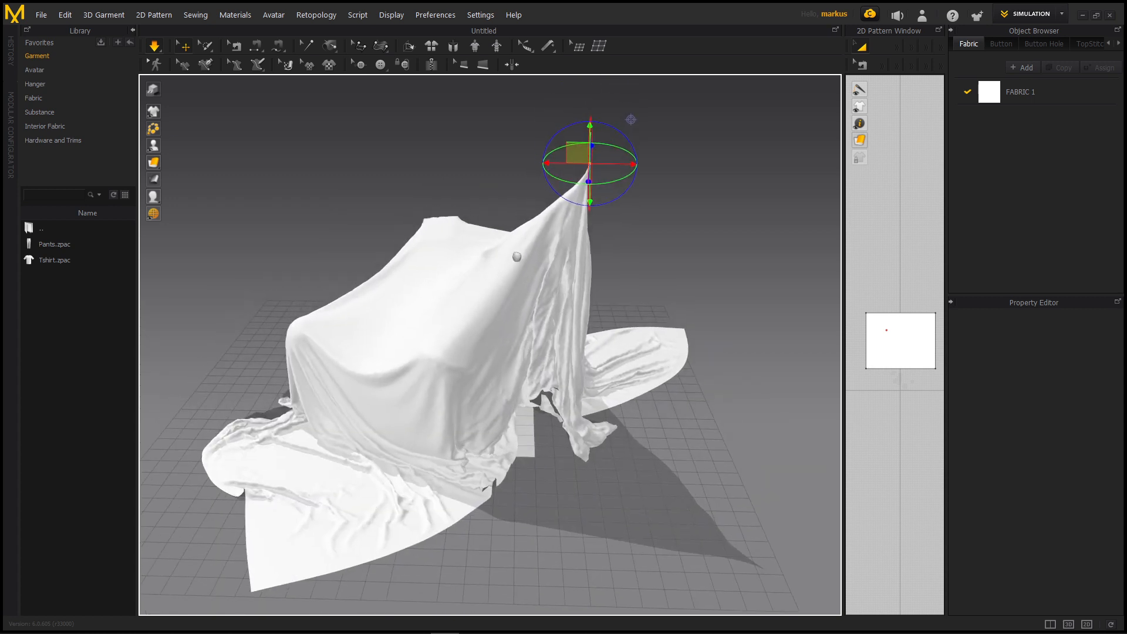
Shift the pinned point sideways and pull the loose fabric below it to rearrange the folds
right_click_drag(499, 252, 512, 236)
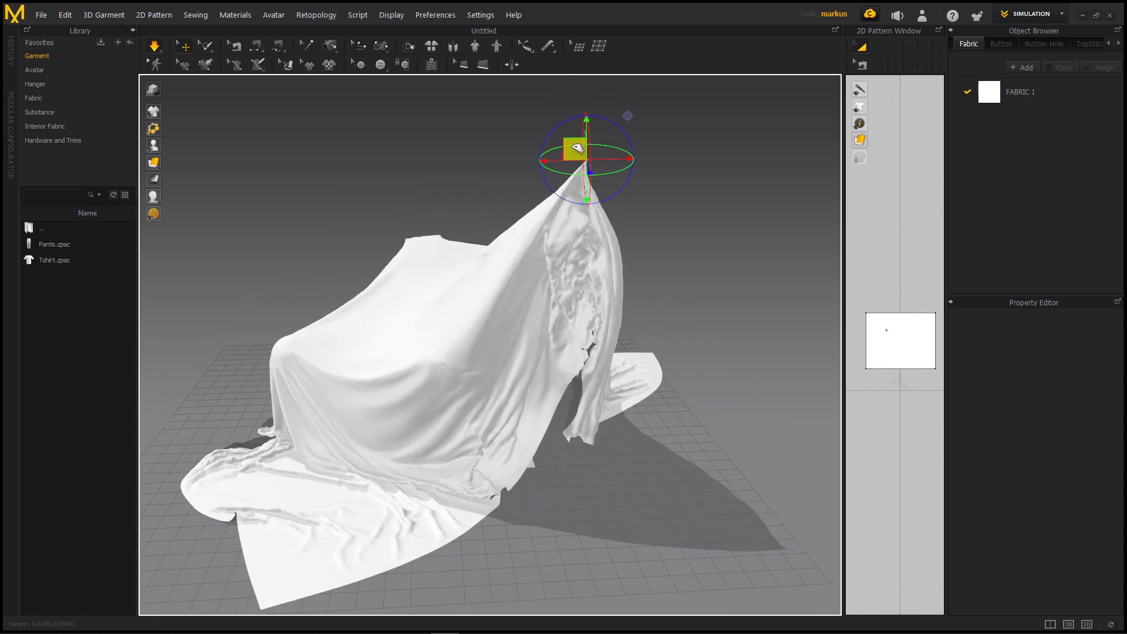
left_click_drag(502, 152, 410, 151)
right_click_drag(548, 215, 370, 219)
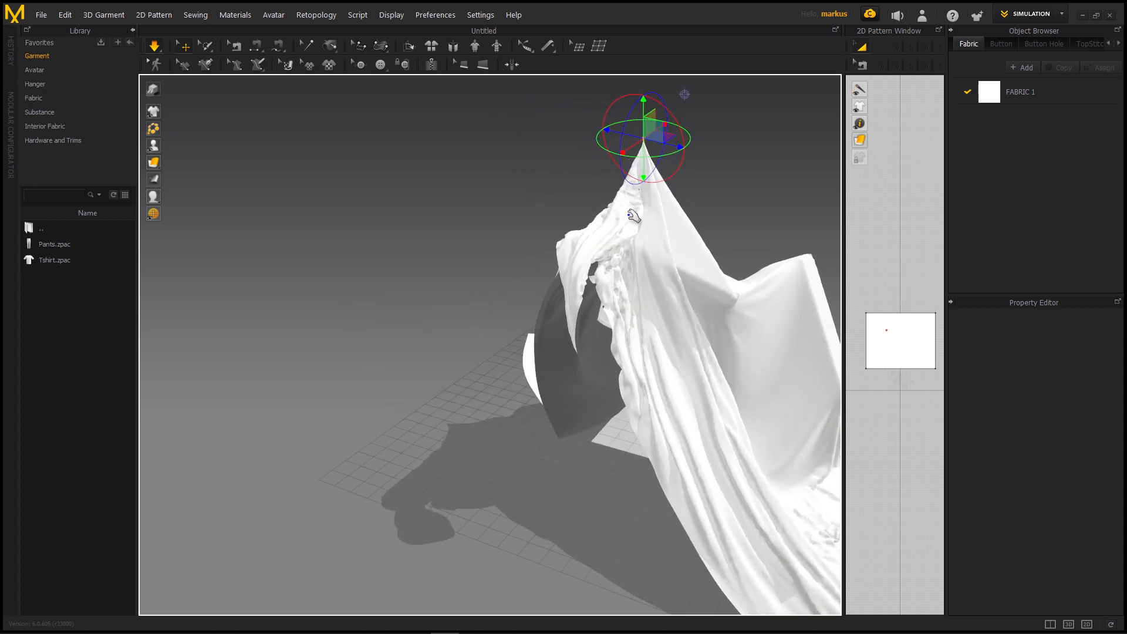
right_click_drag(616, 244, 768, 230)
right_click_drag(477, 225, 551, 224)
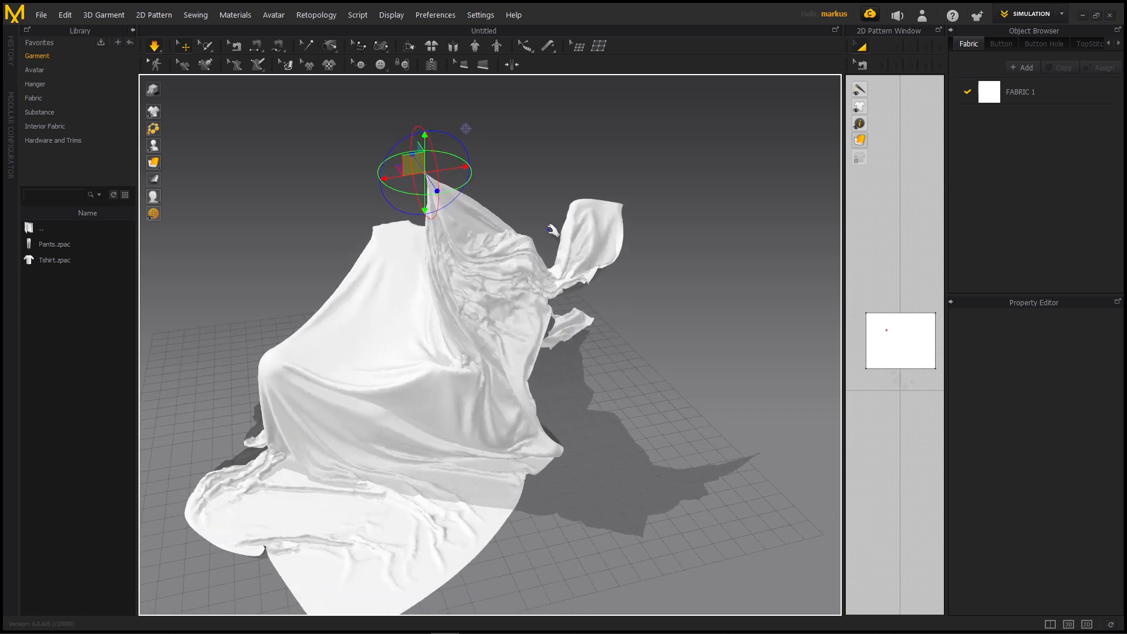
middle_click_drag(550, 224, 605, 282)
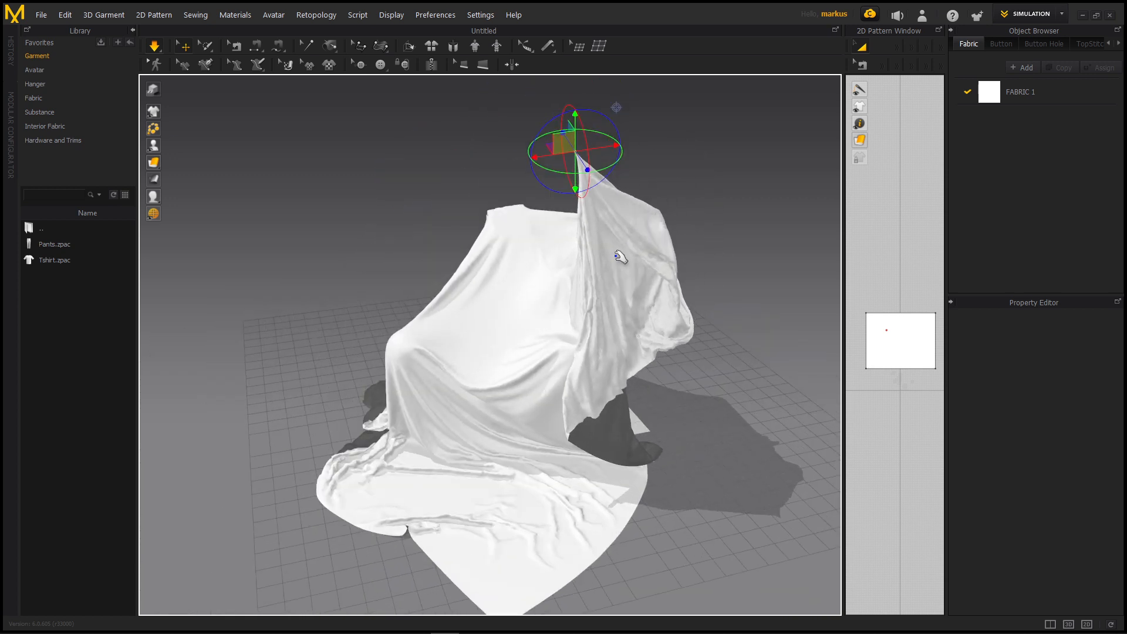
Delete the pin and pull the released fabric into place around the rear corner of the objects
key("Delete")
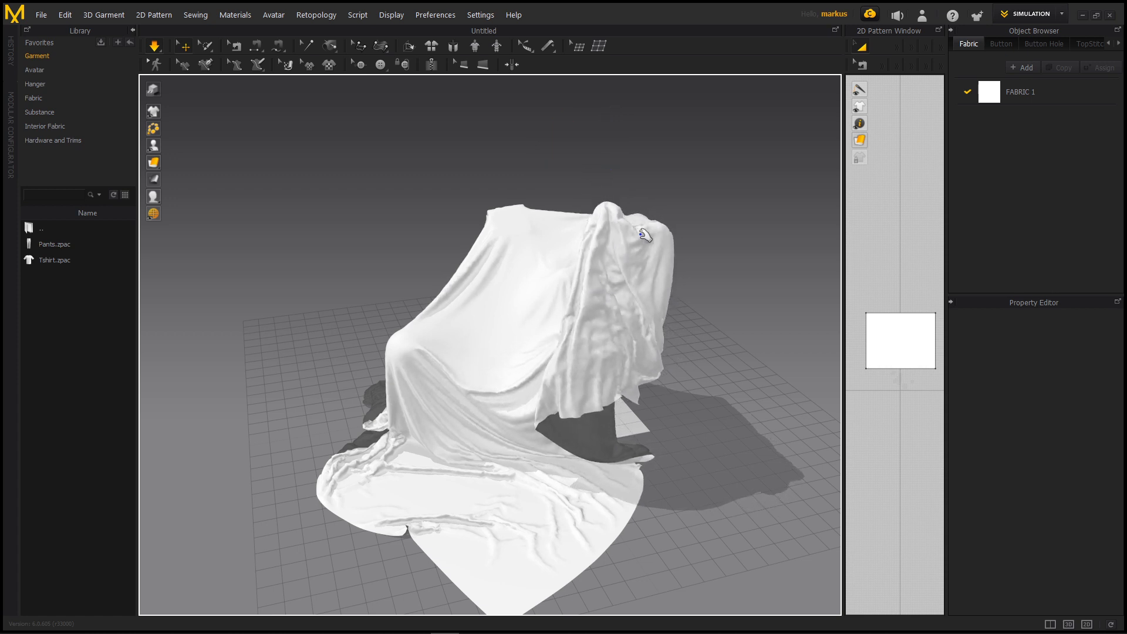
right_click_drag(628, 226, 606, 352)
left_click(584, 320)
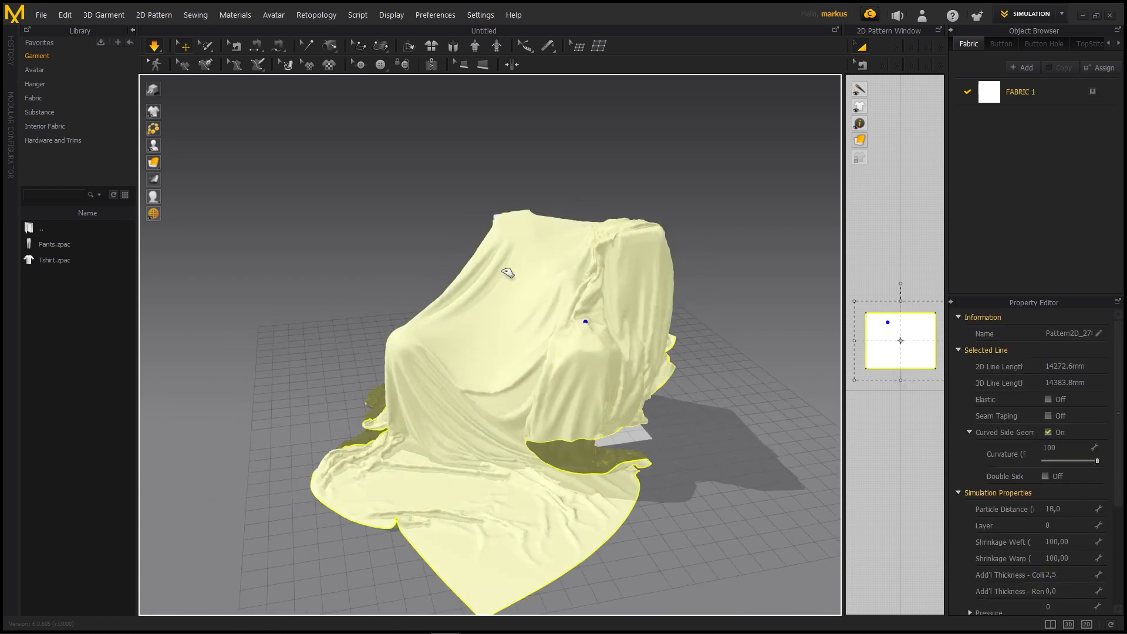
left_click(374, 216)
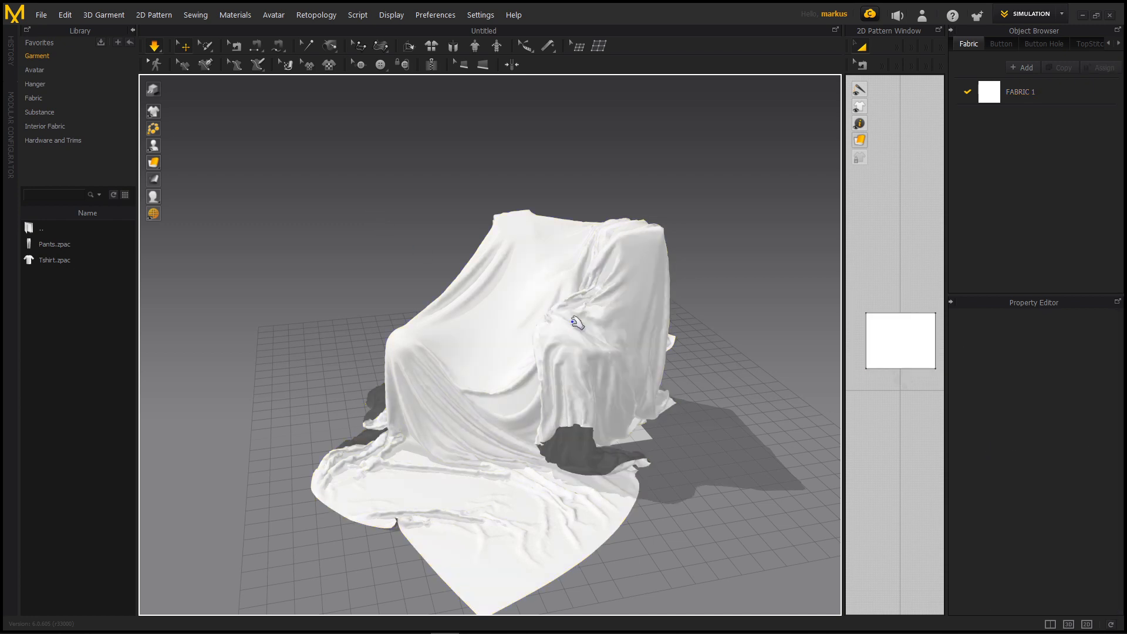
right_click_drag(602, 298, 466, 367)
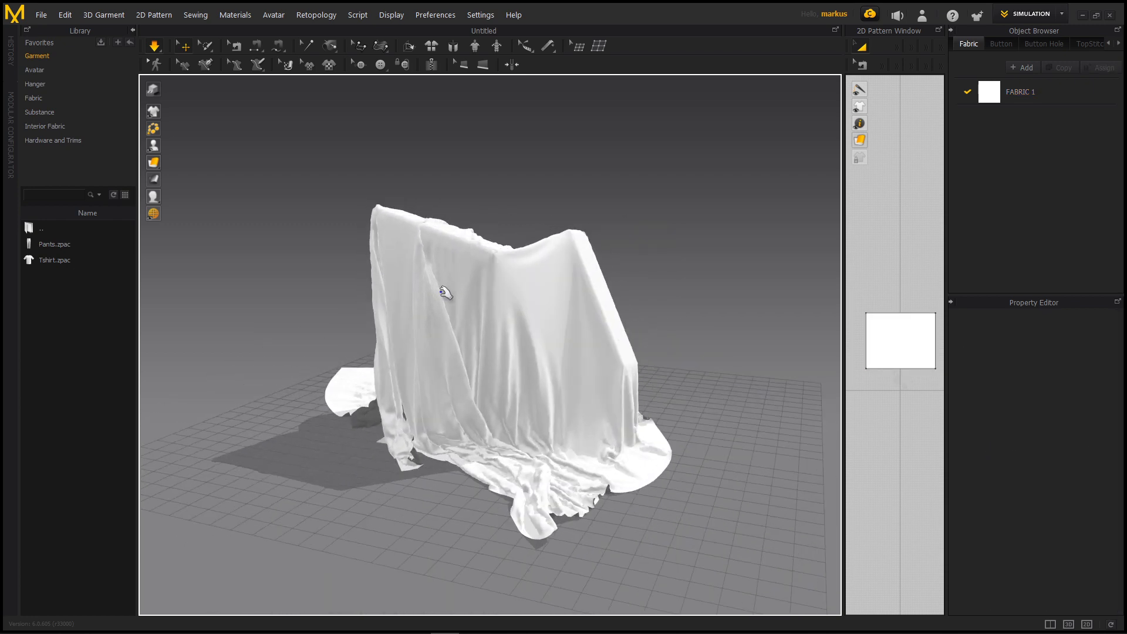
right_click_drag(517, 328, 648, 247)
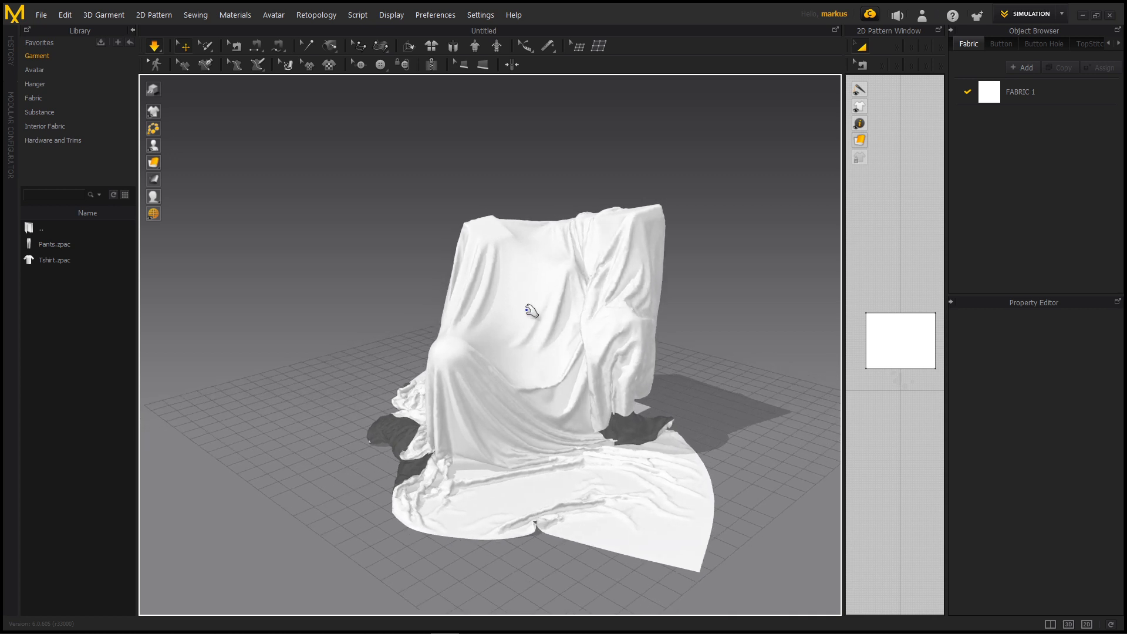
Set the cloth's Particle Distance to 10 and run the simulation again so the finer fabric settles
middle_click_drag(528, 307, 475, 302)
scroll(483, 305, "up", 2)
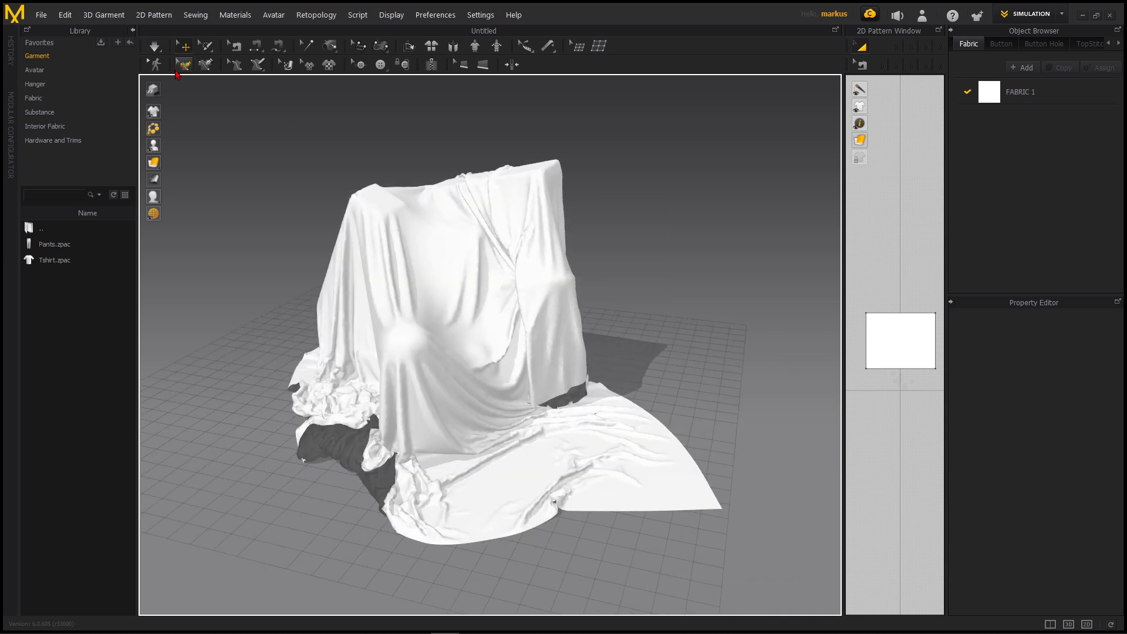
left_click(421, 217)
left_click(1063, 509)
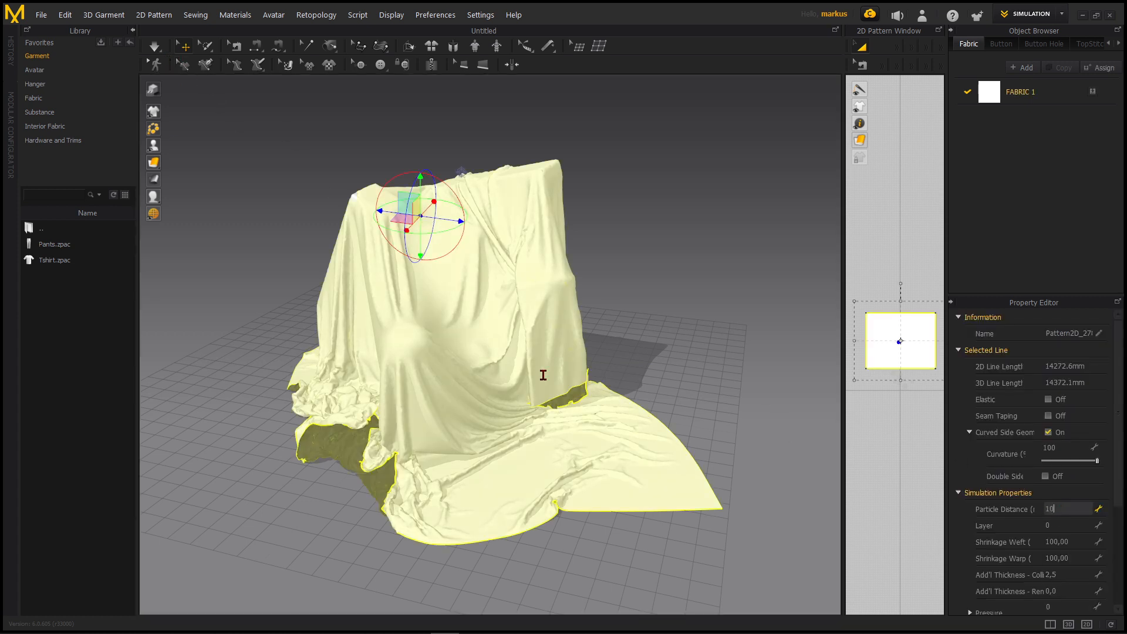
type("10")
key("Return")
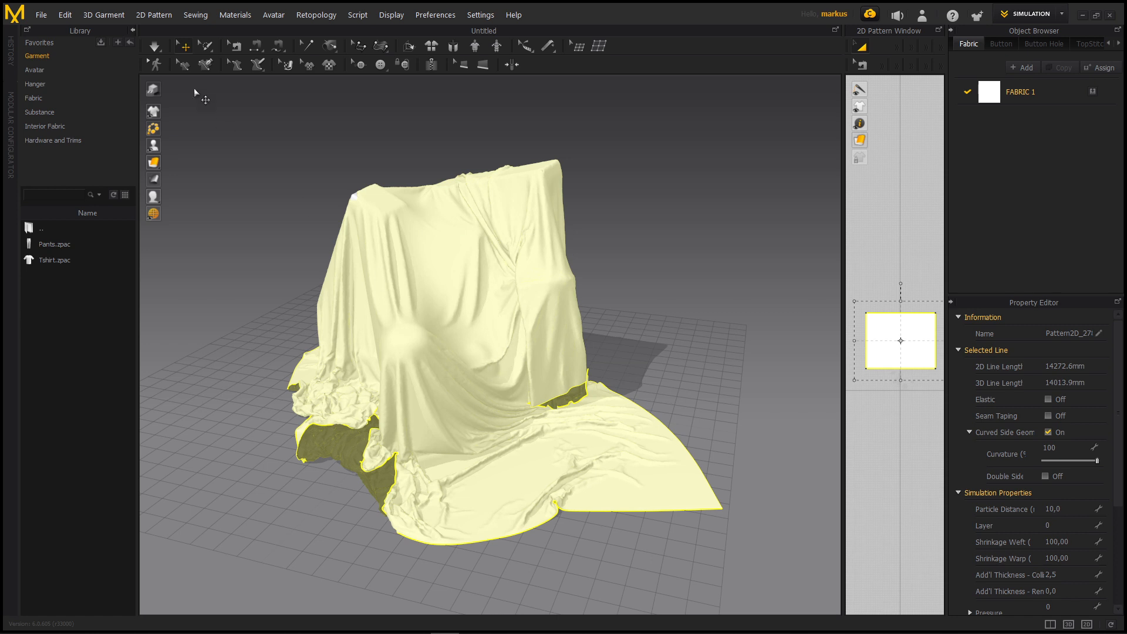
left_click(154, 43)
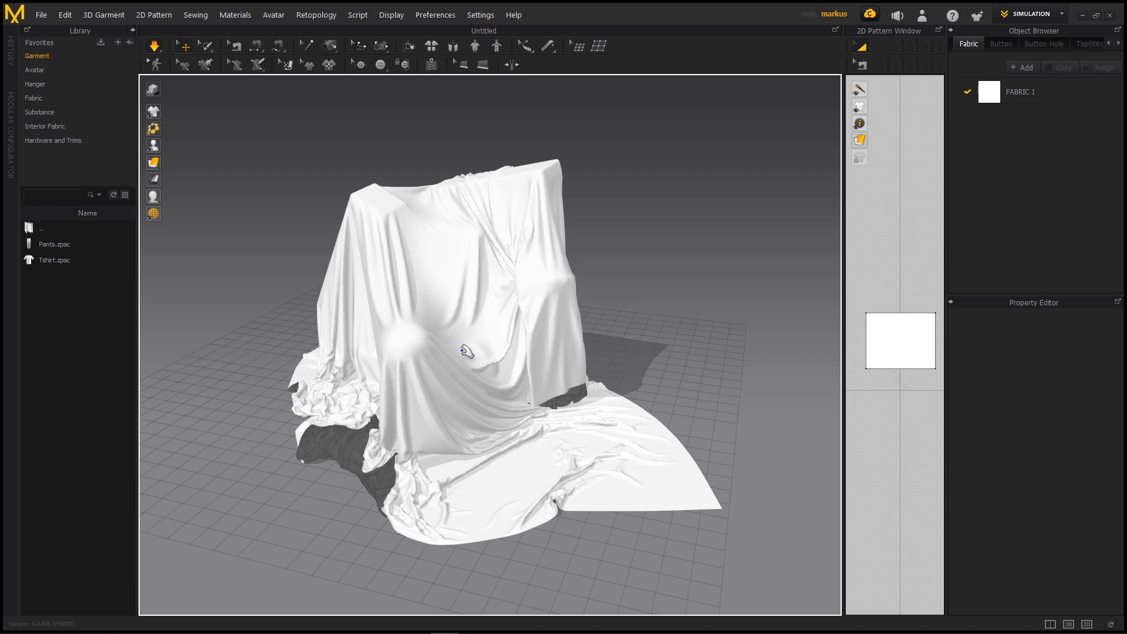
right_click_drag(512, 283, 561, 265)
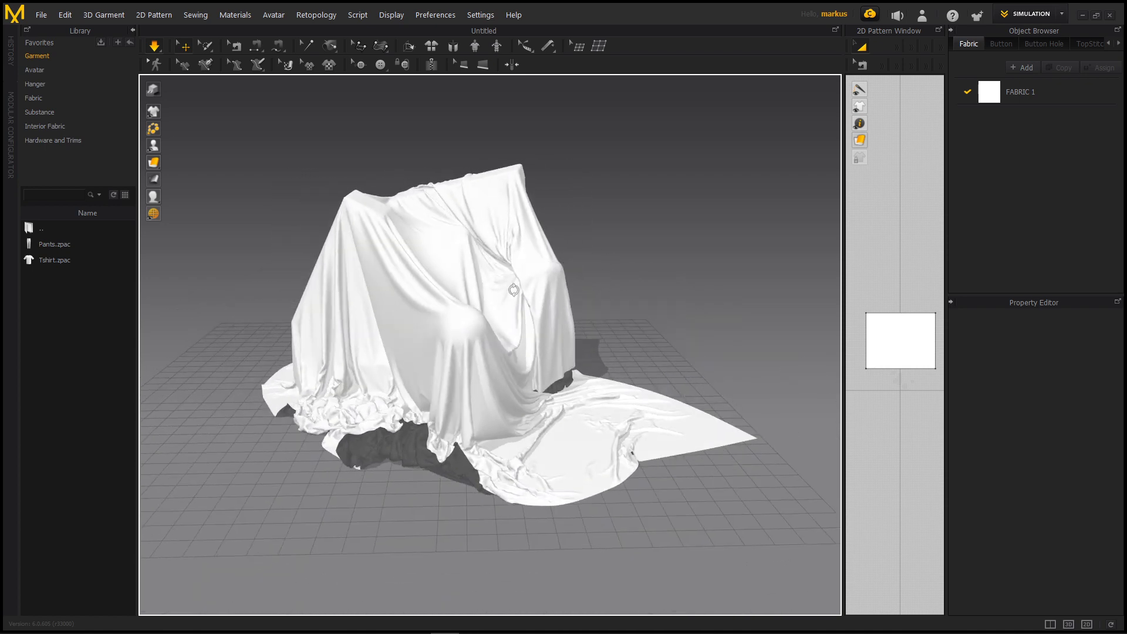
Stop the simulation, switch to Animation mode and record the cloth simulation over the imported object animation
key("space")
left_click(1047, 23)
left_click(1028, 59)
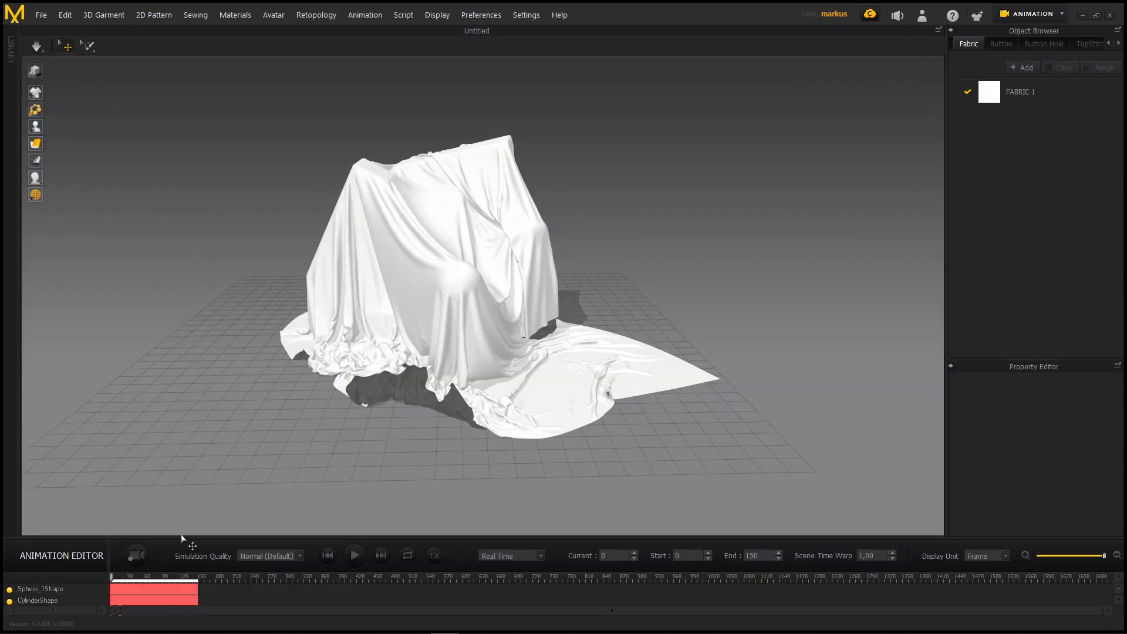
left_click_drag(180, 539, 188, 398)
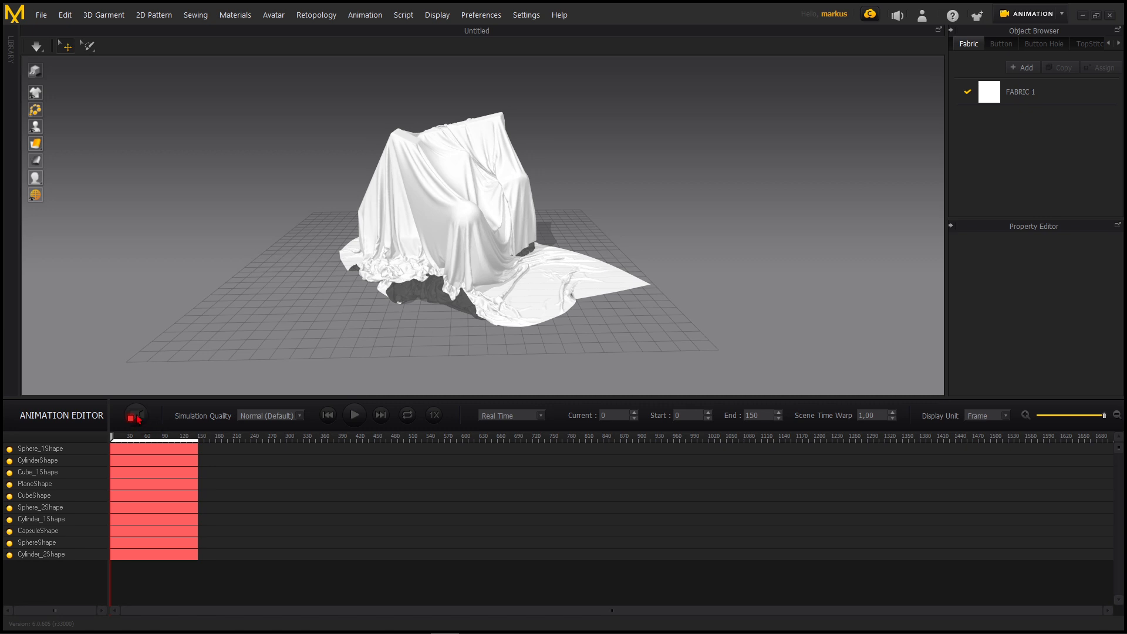
left_click(135, 418)
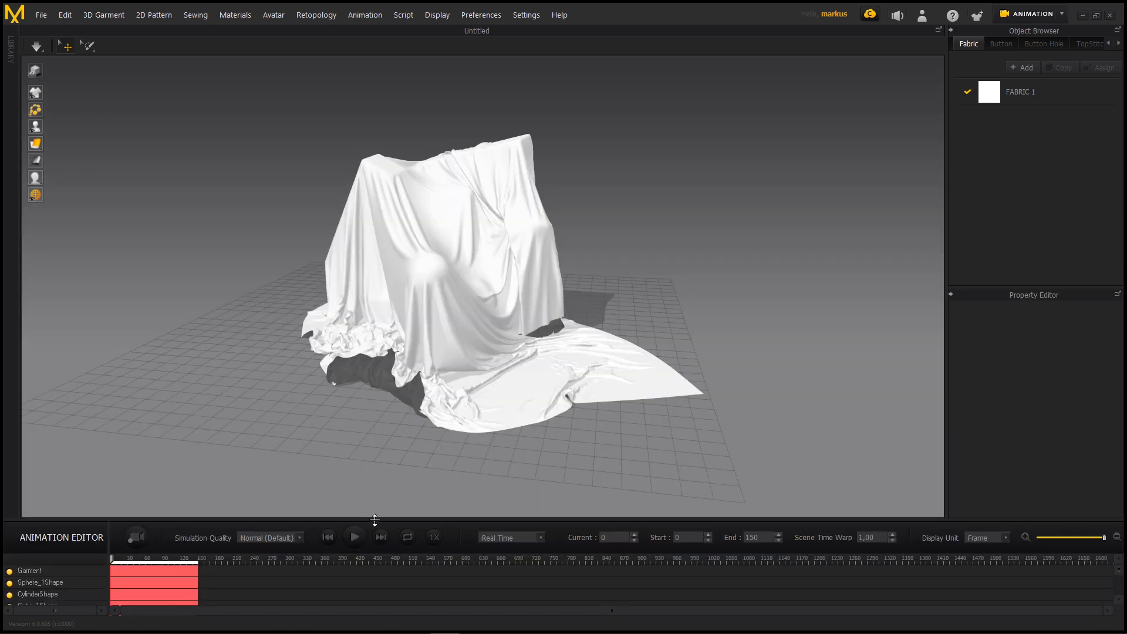
left_click_drag(374, 520, 329, 478)
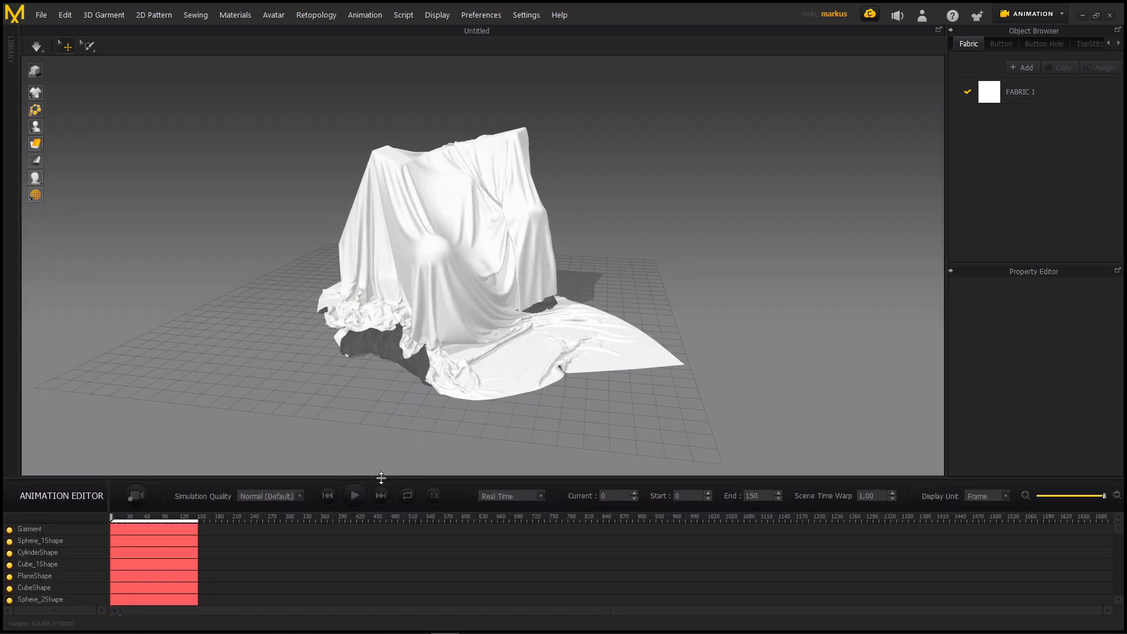
Play back the recorded cloth animation and scrub the timeline back to about frame 46
right_click_drag(437, 268, 352, 266)
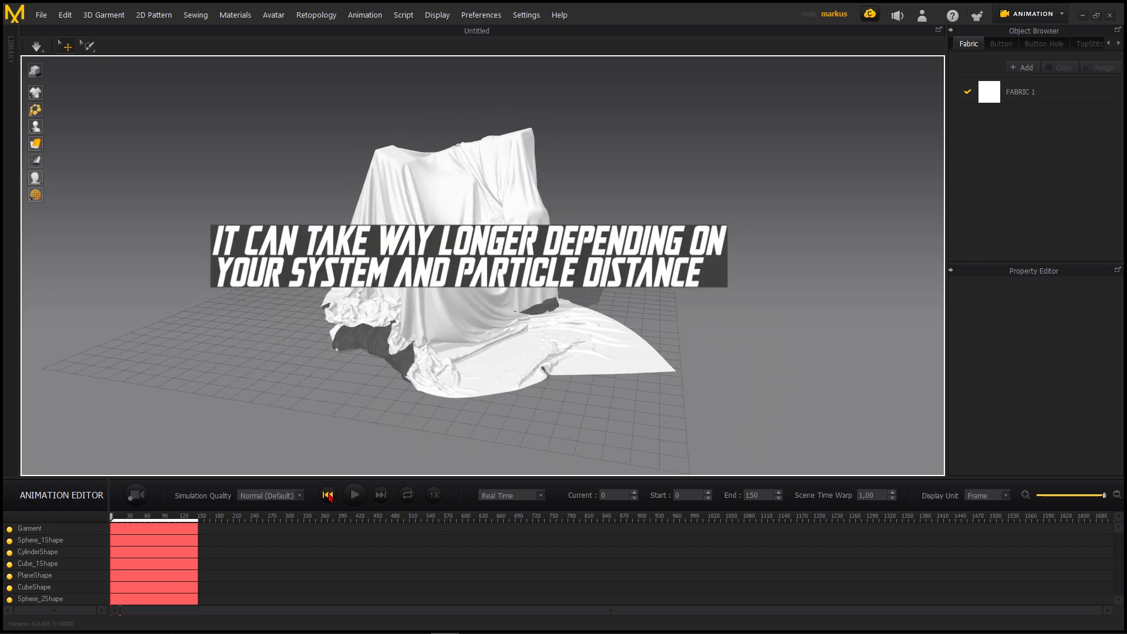
scroll(413, 259, "up", 2)
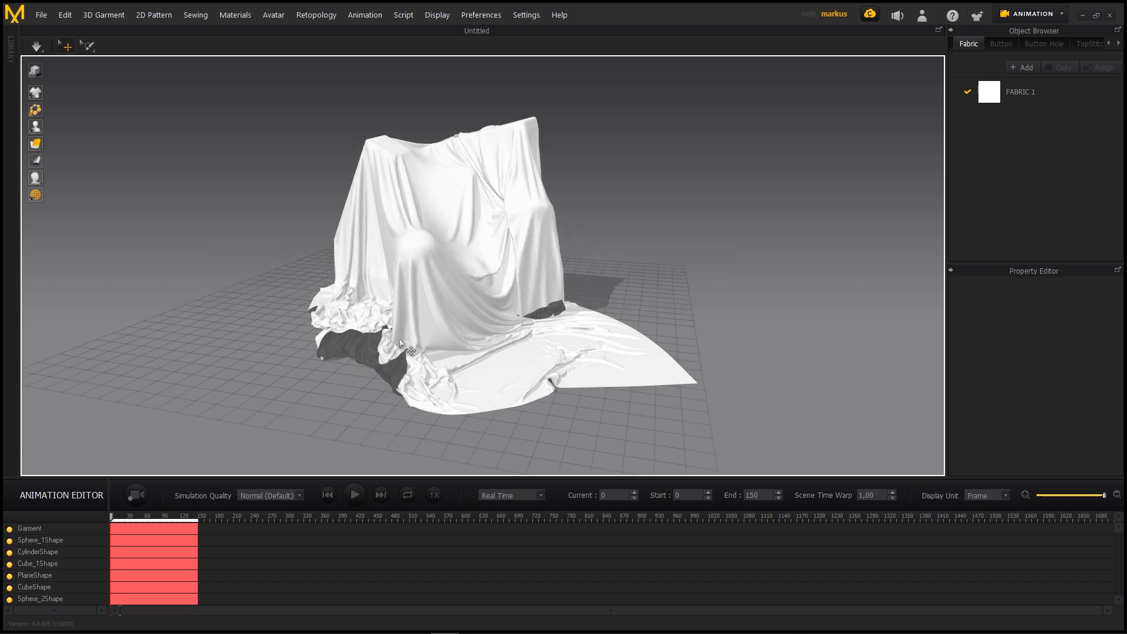
scroll(462, 251, "up", 3)
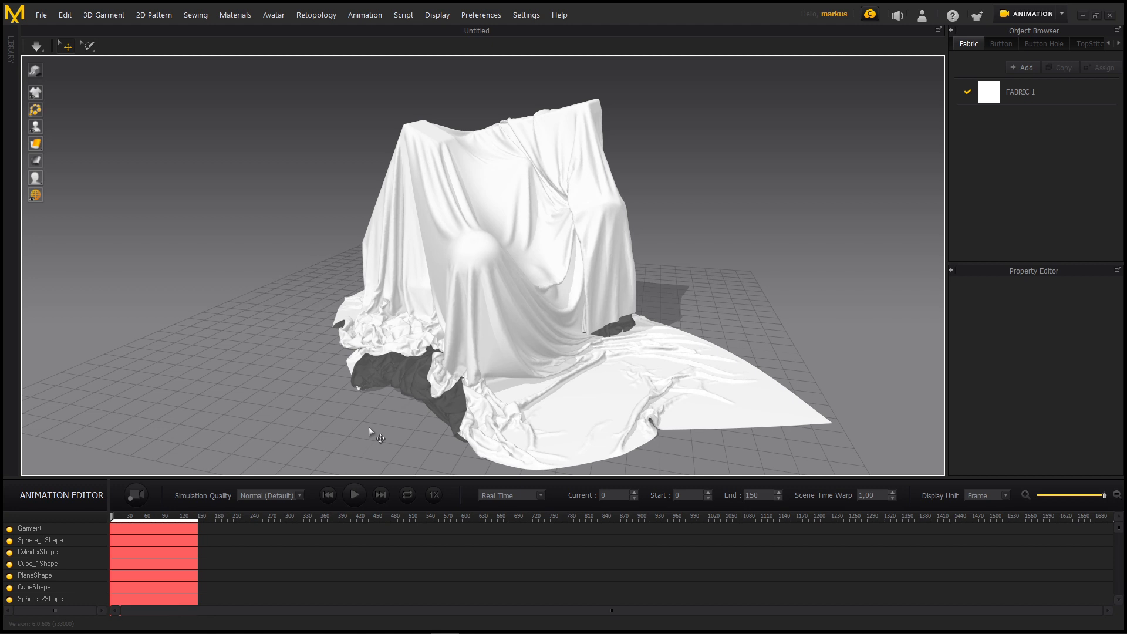
left_click(354, 495)
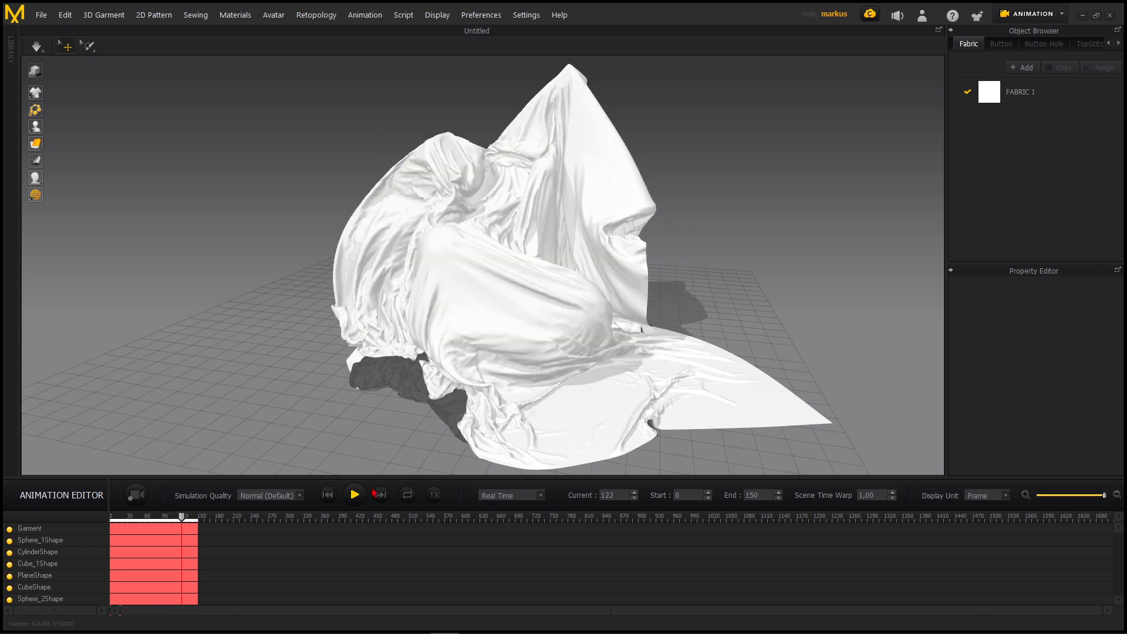
left_click(190, 527)
left_click_drag(185, 520, 139, 526)
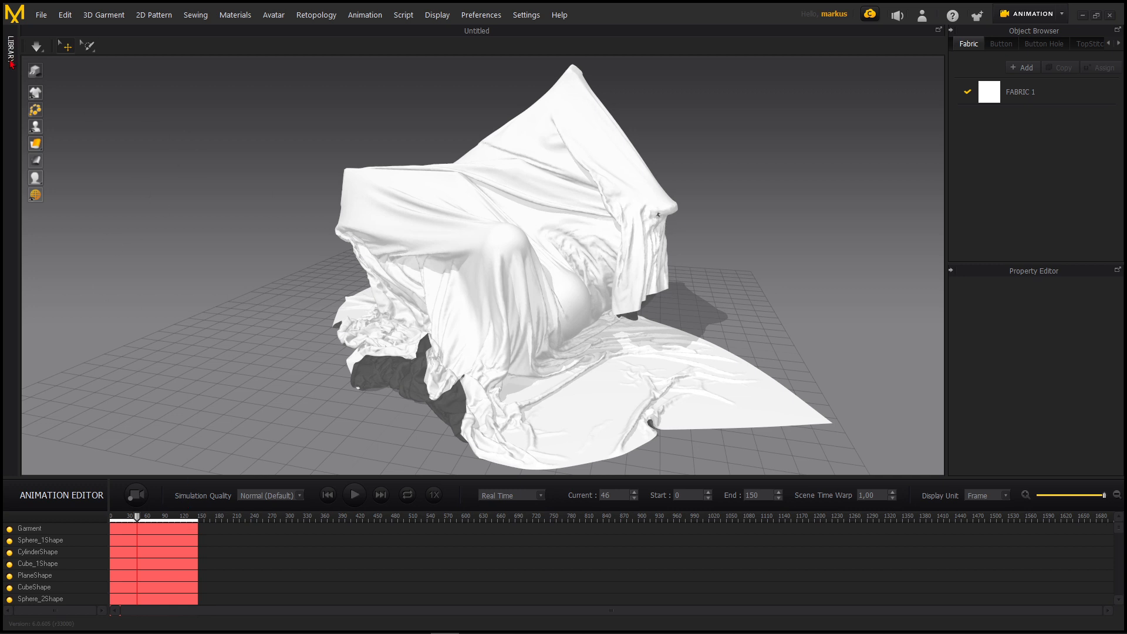
Look through the simulation quality modes and replay the recorded animation from the start, examining the cloth from several sides
left_click(39, 52)
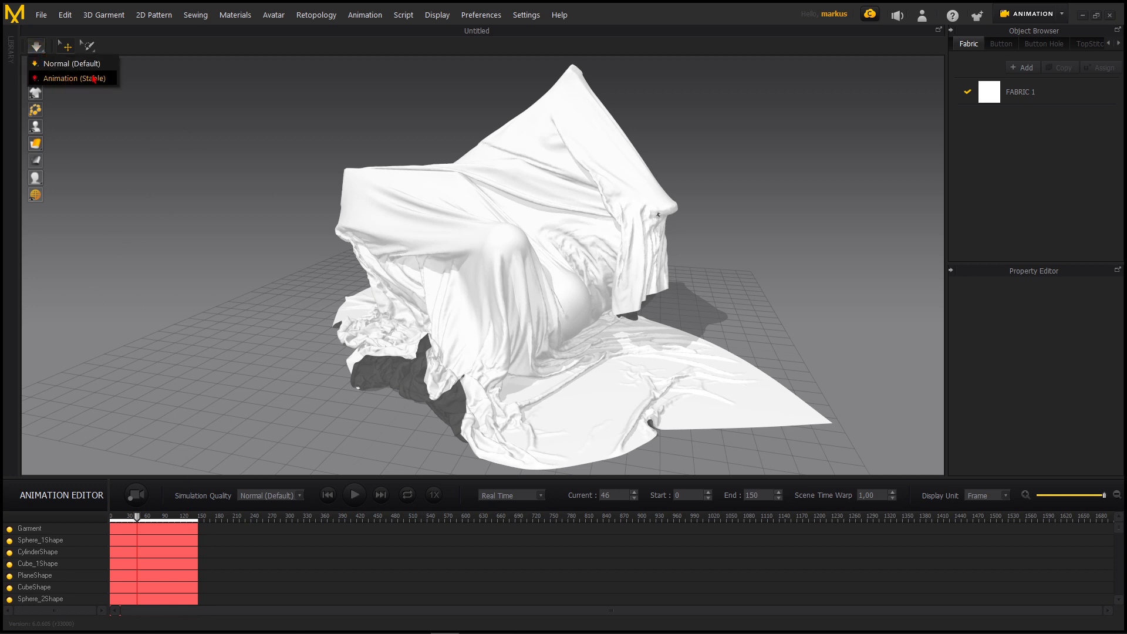
left_click(209, 110)
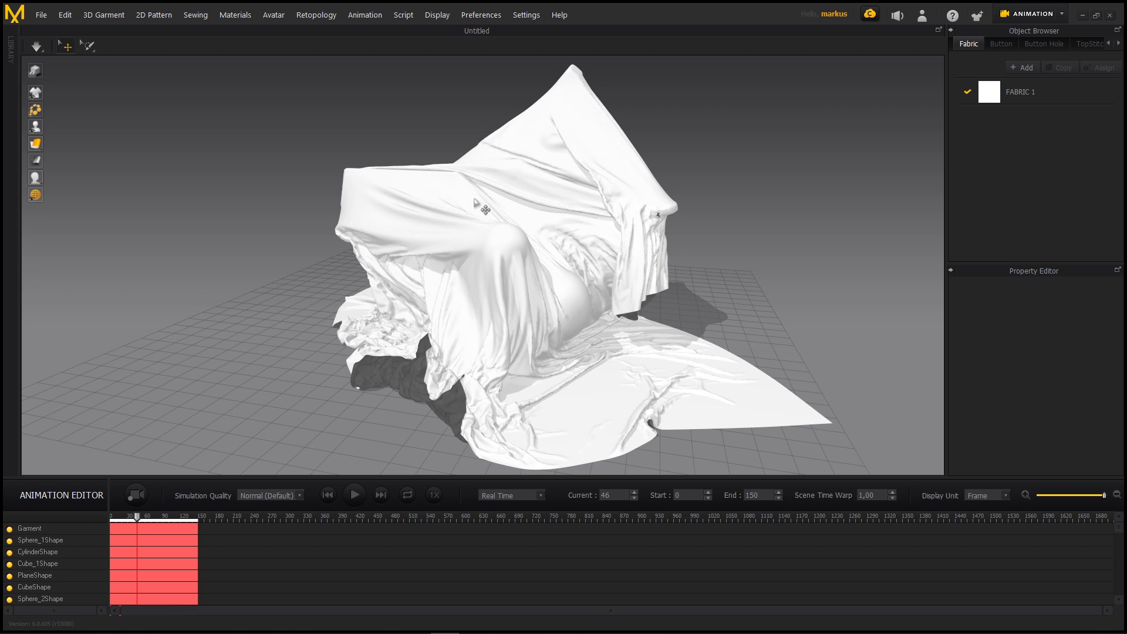
left_click(355, 495)
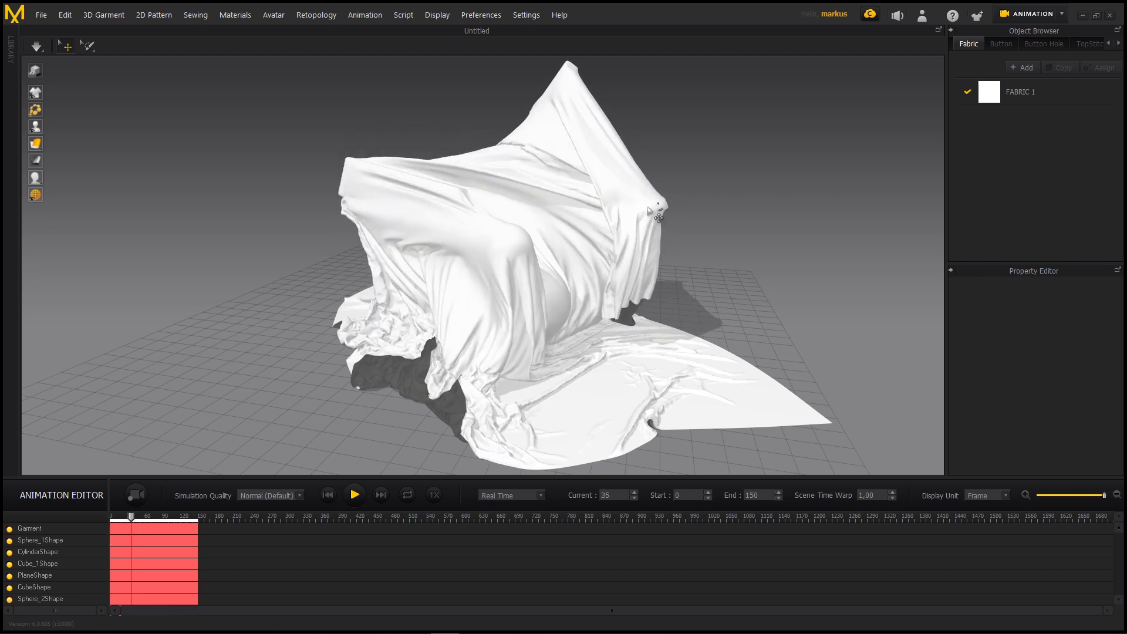
right_click_drag(450, 262, 497, 262)
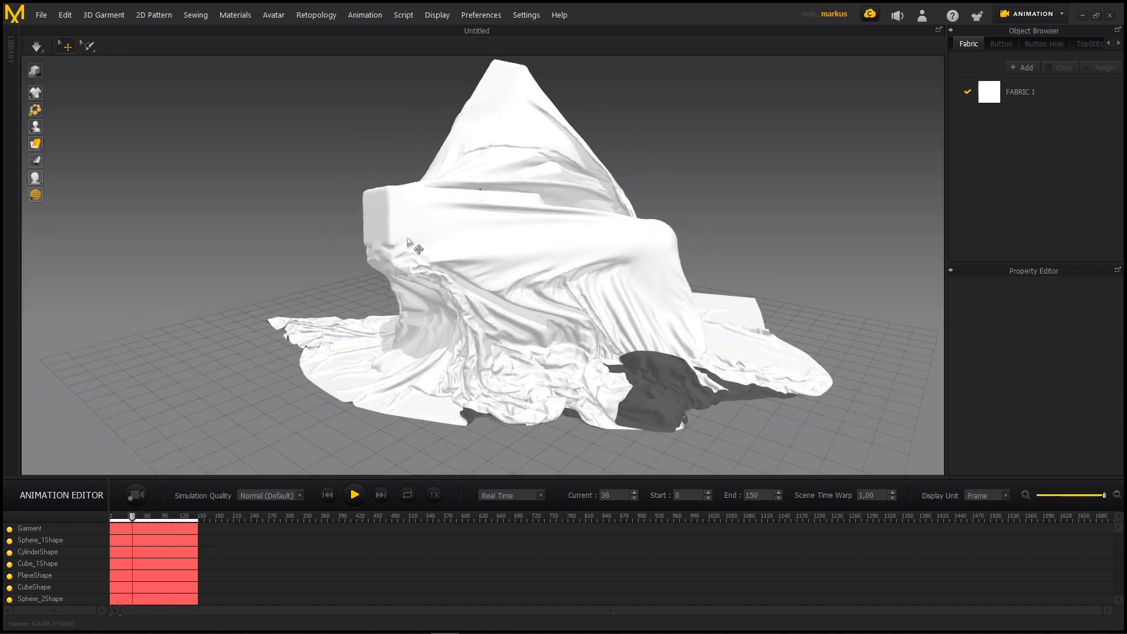
right_click_drag(404, 221, 496, 223)
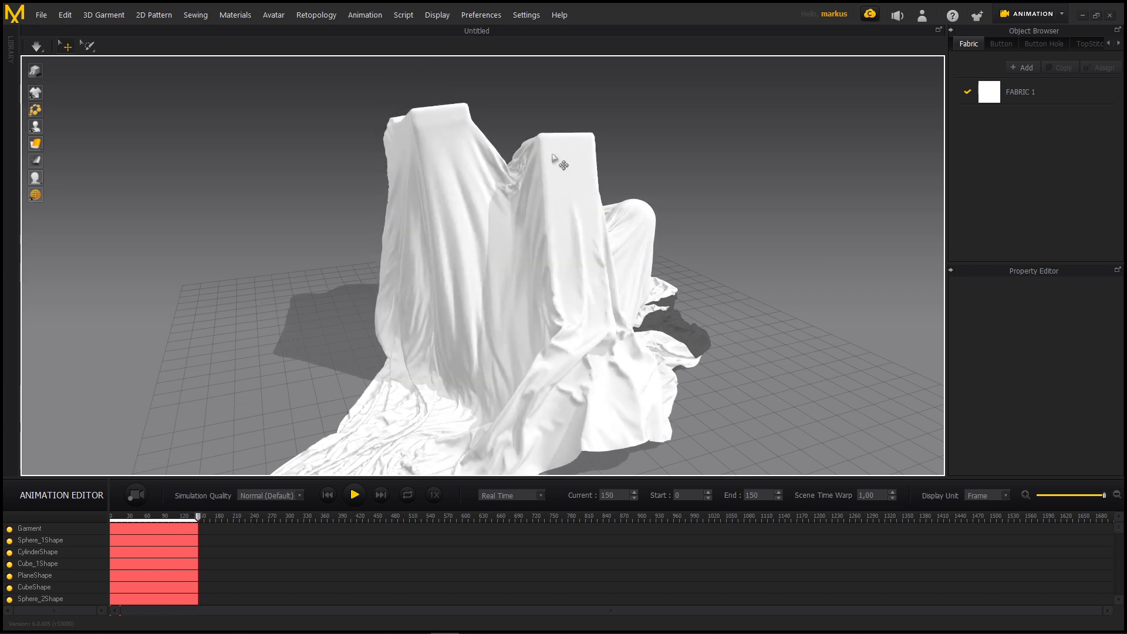
right_click_drag(525, 256, 549, 225)
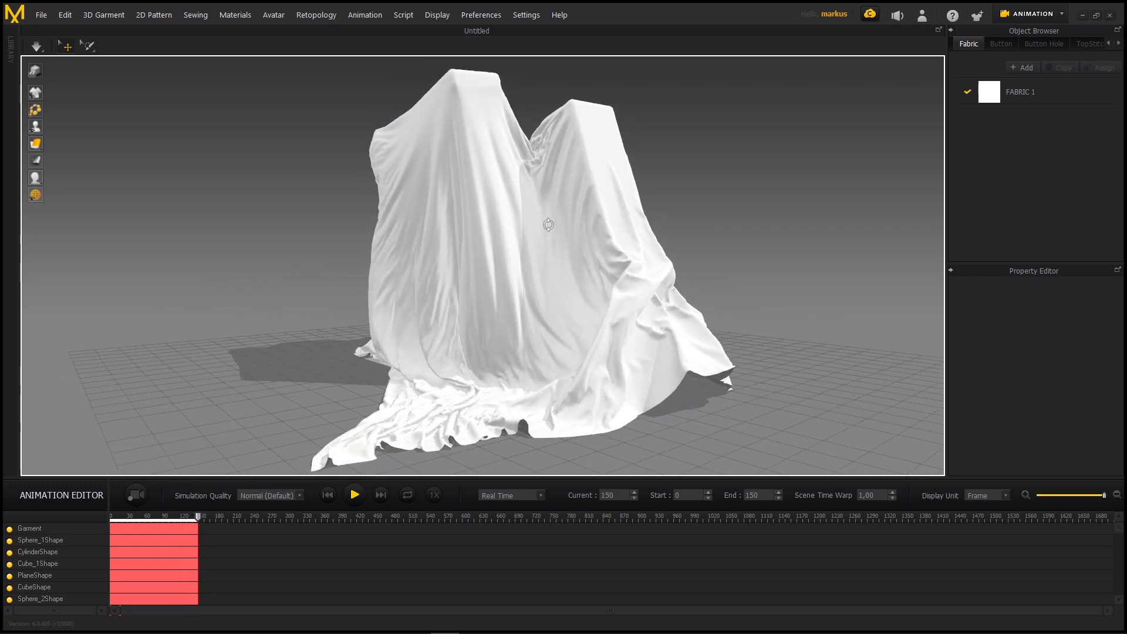
left_click(327, 496)
left_click(354, 496)
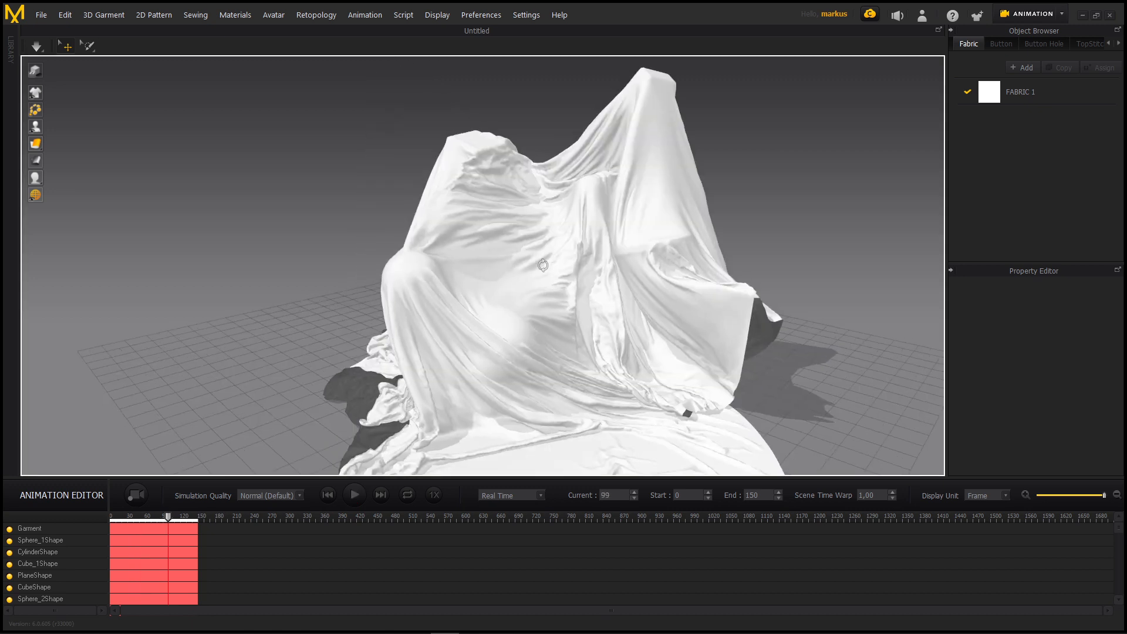
mouse_move(543, 267)
right_mouse_down()
mouse_move(524, 273)
mouse_move(556, 260)
mouse_move(547, 265)
right_mouse_up()
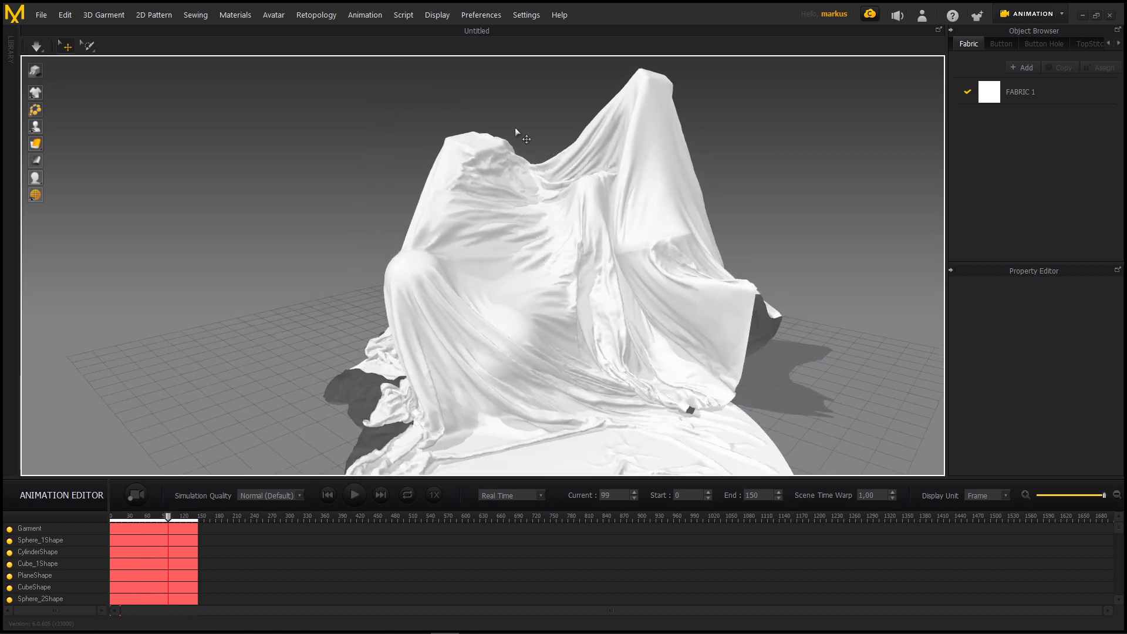
Return to Simulation mode and bring the whole draped cloth into view
left_click(1032, 13)
left_click(1028, 36)
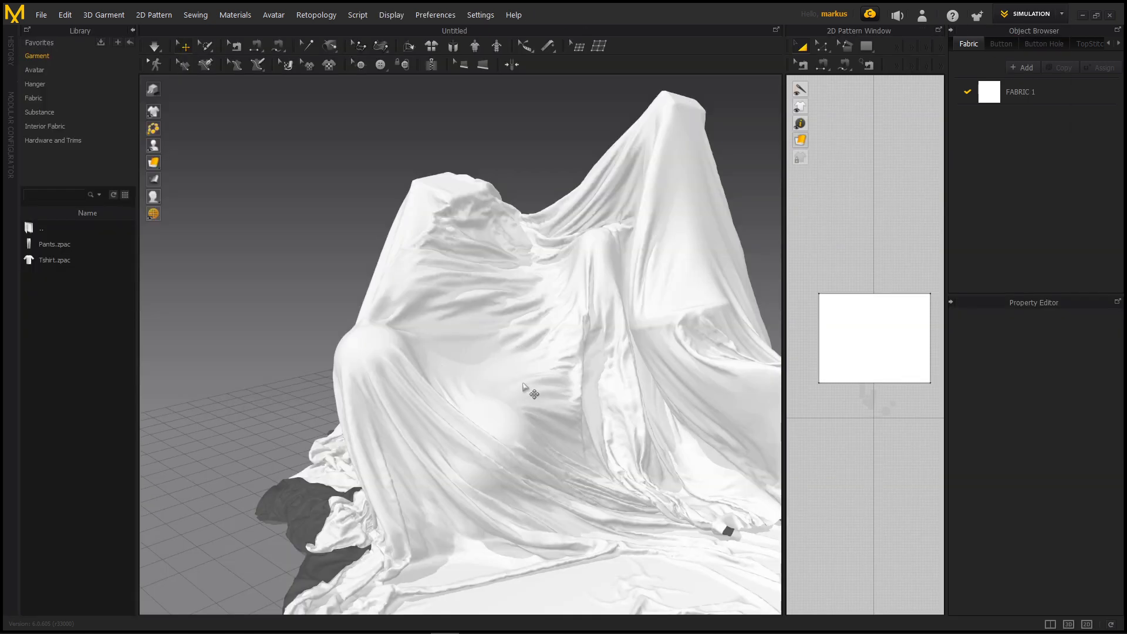
scroll(525, 391, "up", 2)
scroll(529, 390, "down", 5)
middle_click_drag(489, 376, 388, 357)
right_click_drag(493, 345, 470, 339)
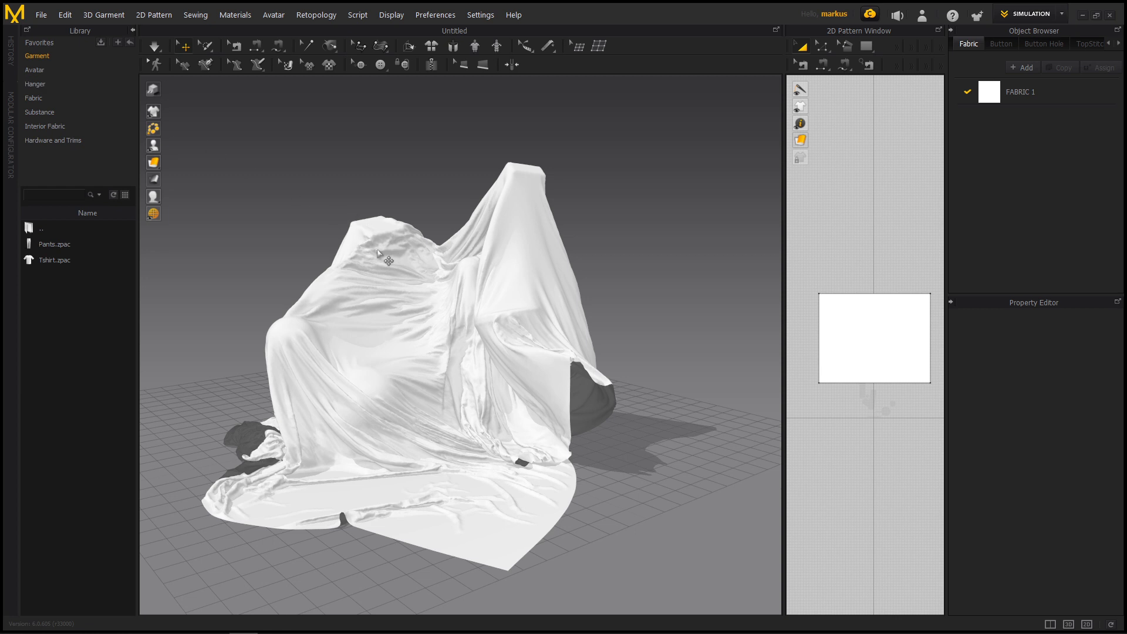
Export the selected cloth as Alembic (OGAWA) file animation.abc, unwelded and thin, at 30 FPS in mm with the entire animation region
left_click(354, 243)
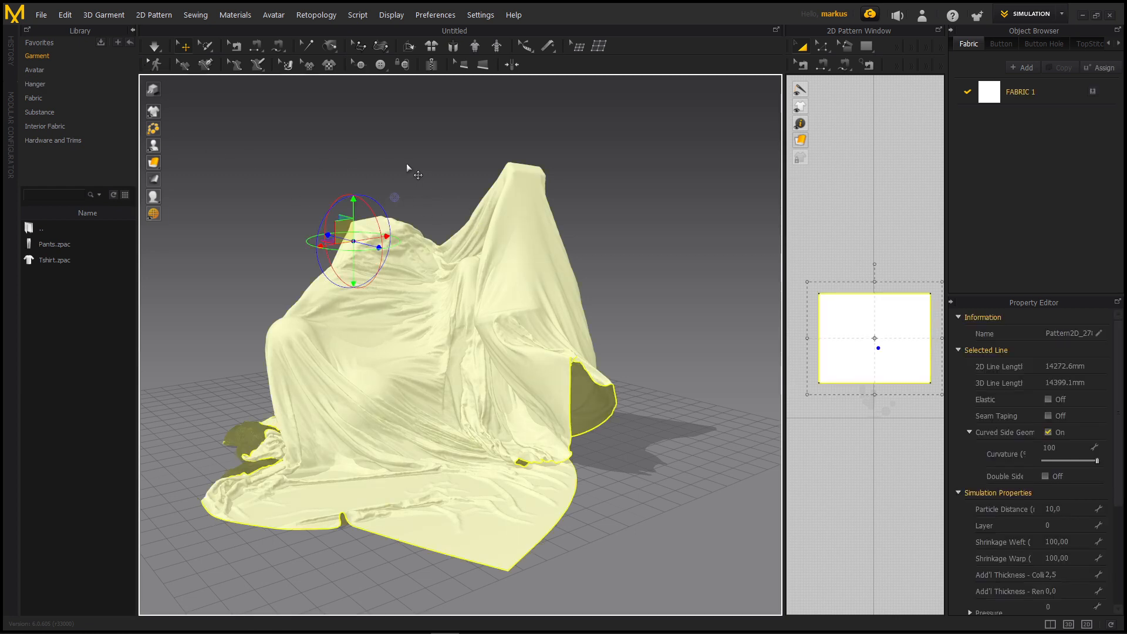
left_click(47, 18)
mouse_move(68, 138)
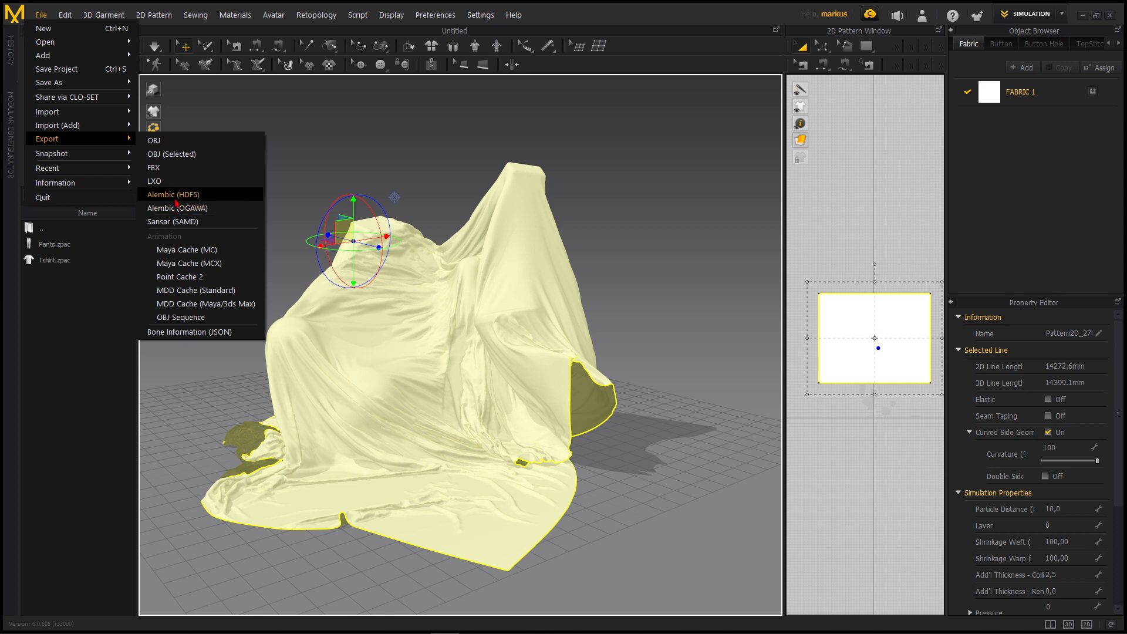
left_click(177, 208)
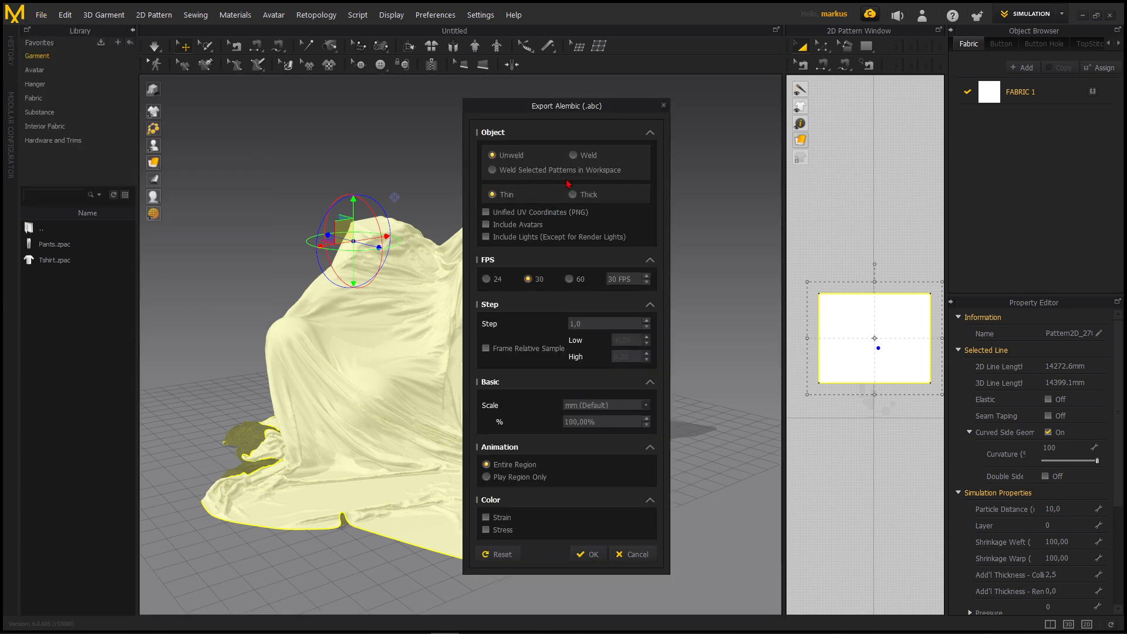
left_click(592, 555)
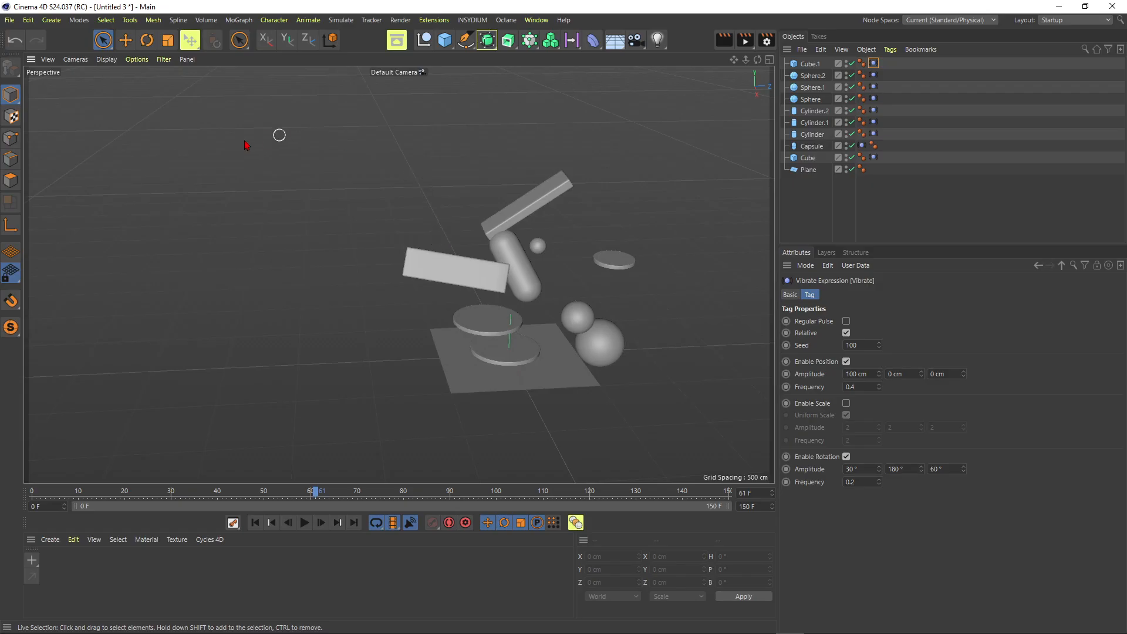
Switch to Cinema 4D and merge animation.abc into the primitives scene at 30 fps and scale 1 in centimeters
left_click_drag(503, 272, 465, 253, "alt")
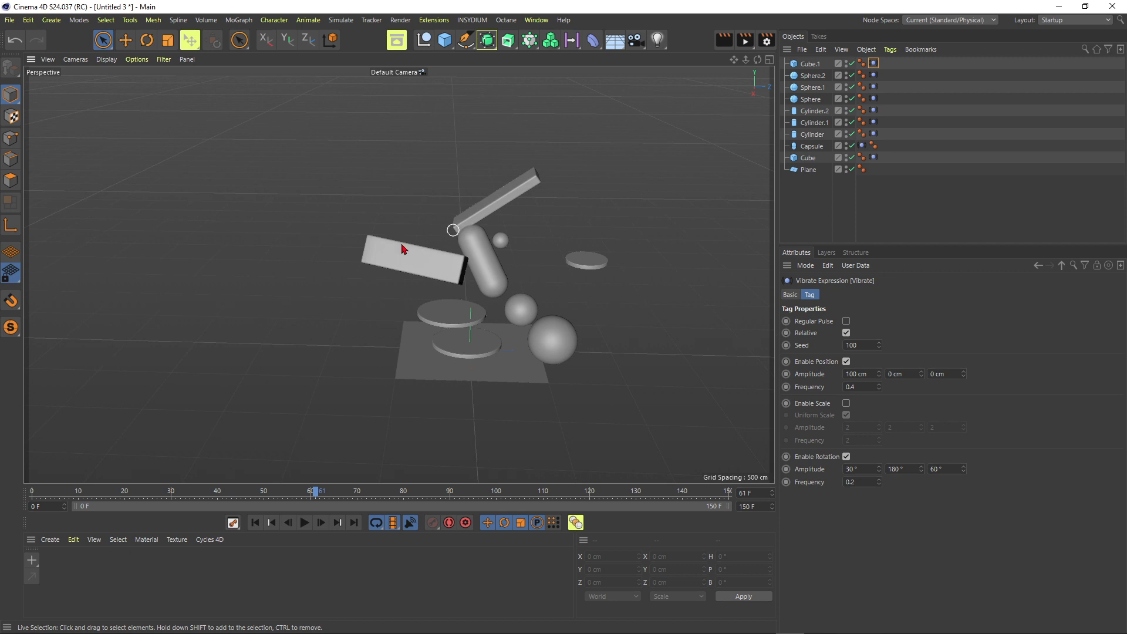
left_click(9, 20)
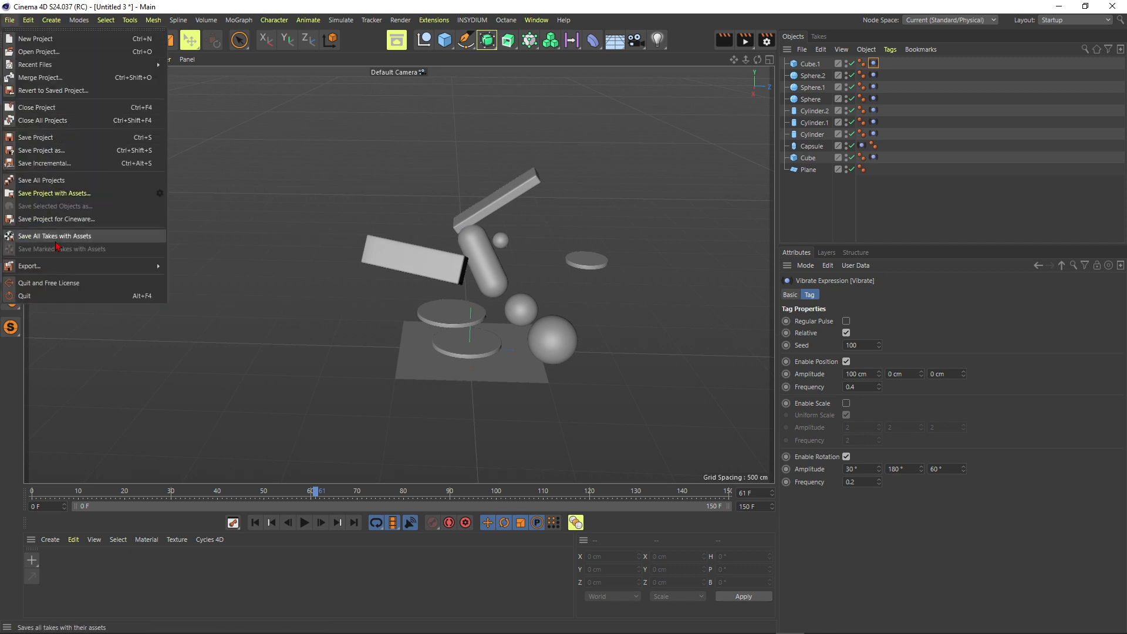
left_click(48, 80)
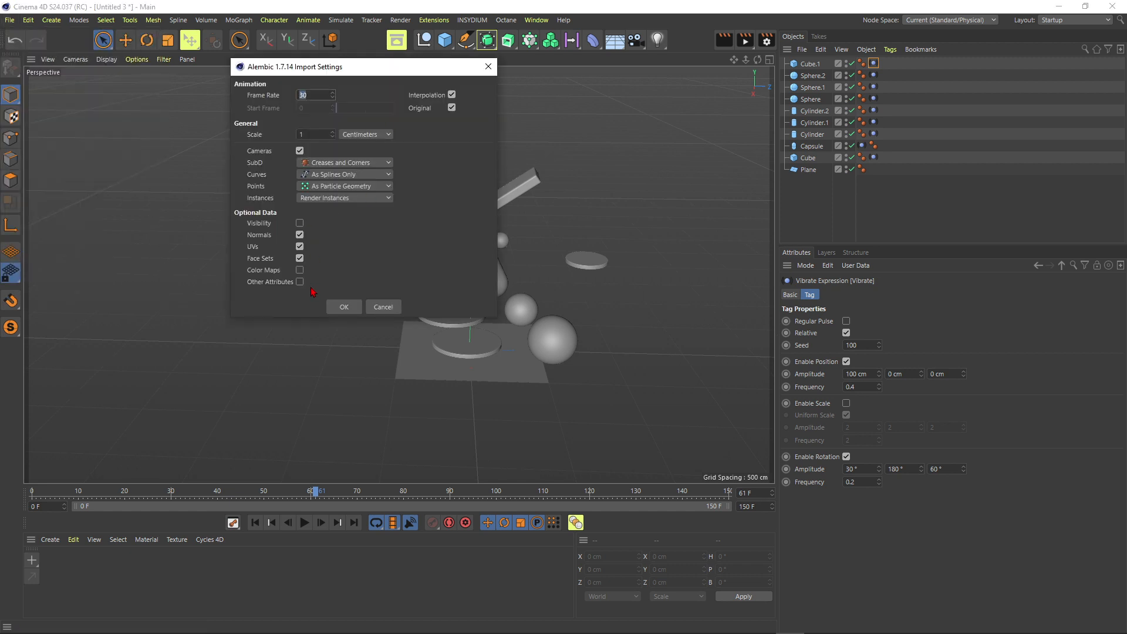
left_click(342, 307)
right_click_drag(532, 353, 565, 330, "alt")
mouse_move(526, 284)
left_mouse_down("alt")
mouse_move(483, 296)
mouse_move(399, 252)
mouse_move(592, 199)
left_mouse_up("alt")
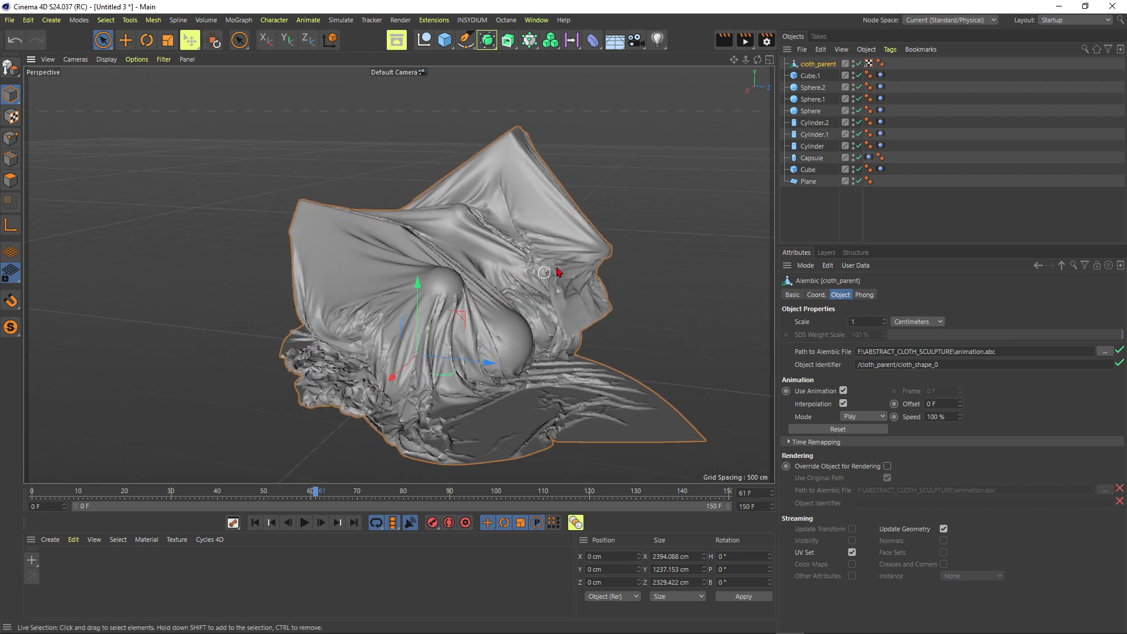
Set the Phong Angle of the cloth_parent object's Phong tag to 180° to smooth its shading
scroll(516, 239, "up", 6)
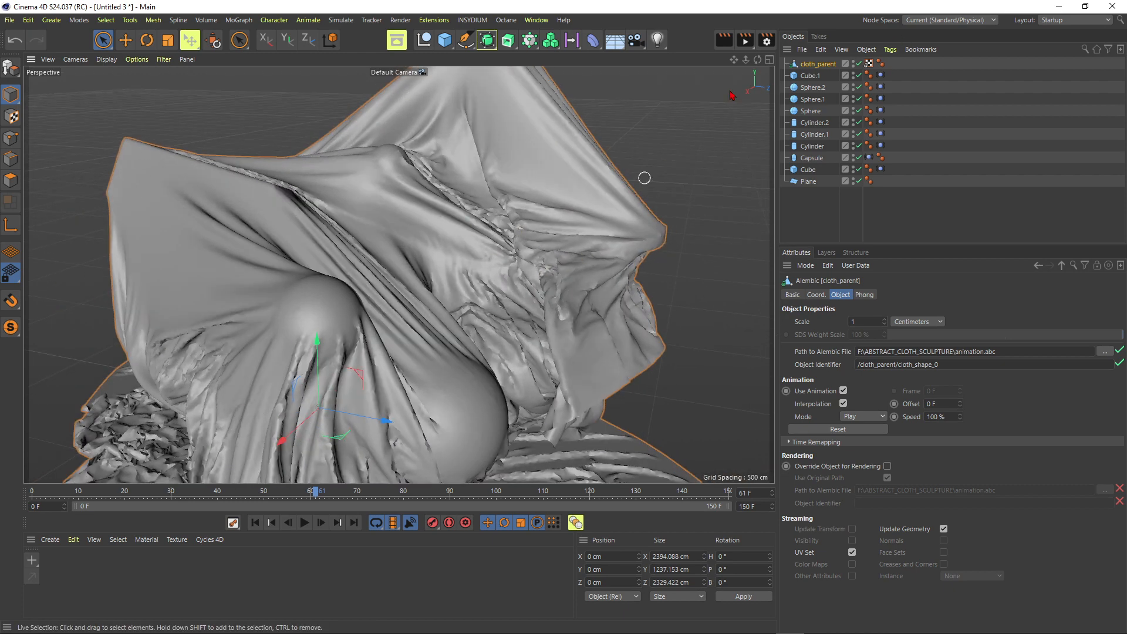
left_click(880, 63)
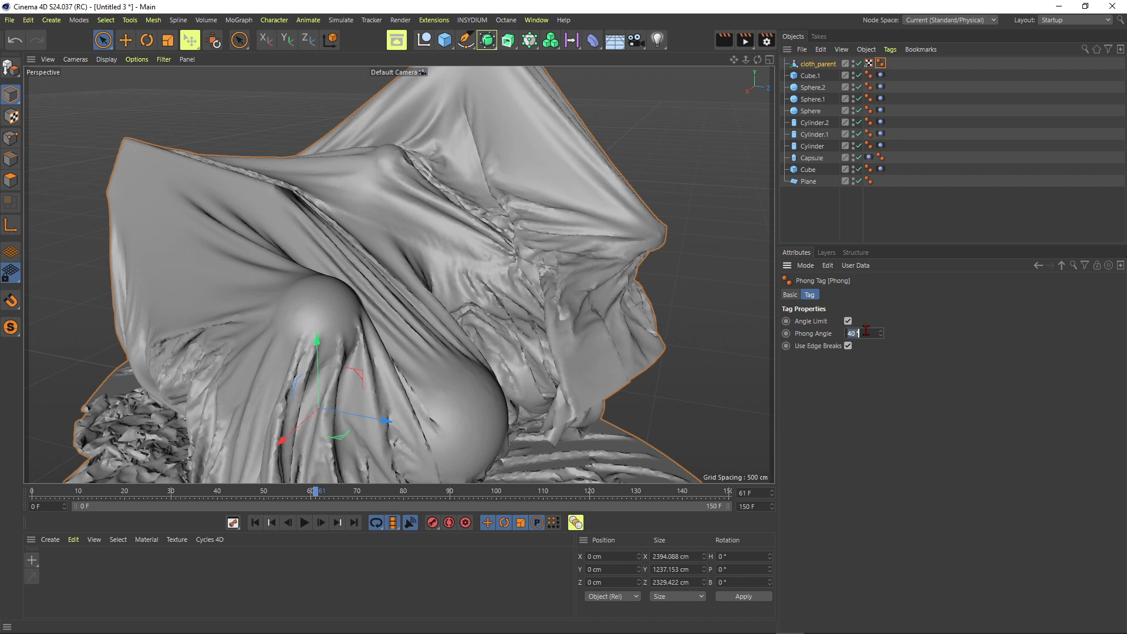
key("Return")
scroll(471, 249, "down", 4)
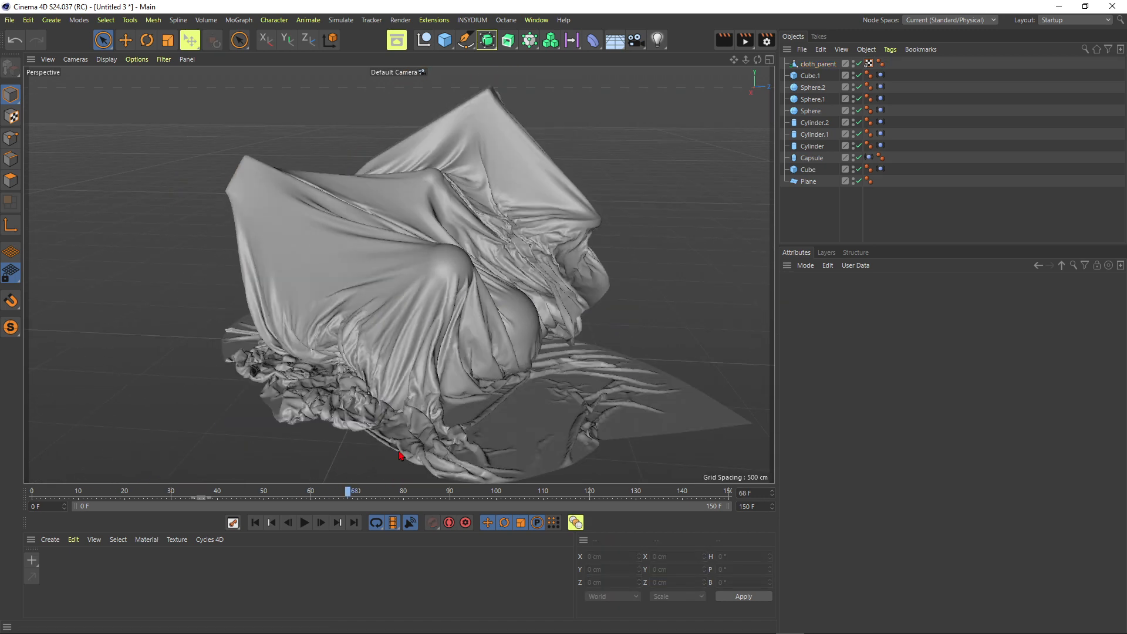
Examine the smoothed cloth over the primitives at other frames and from different angles
scroll(428, 315, "down", 5)
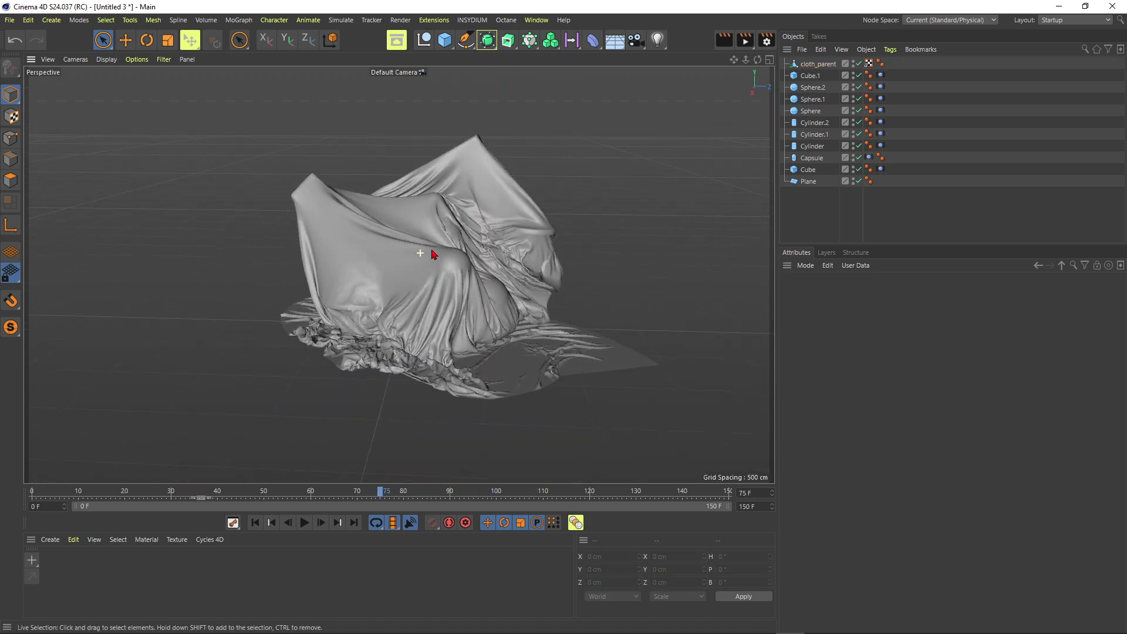
left_click_drag(437, 262, 410, 269, "alt")
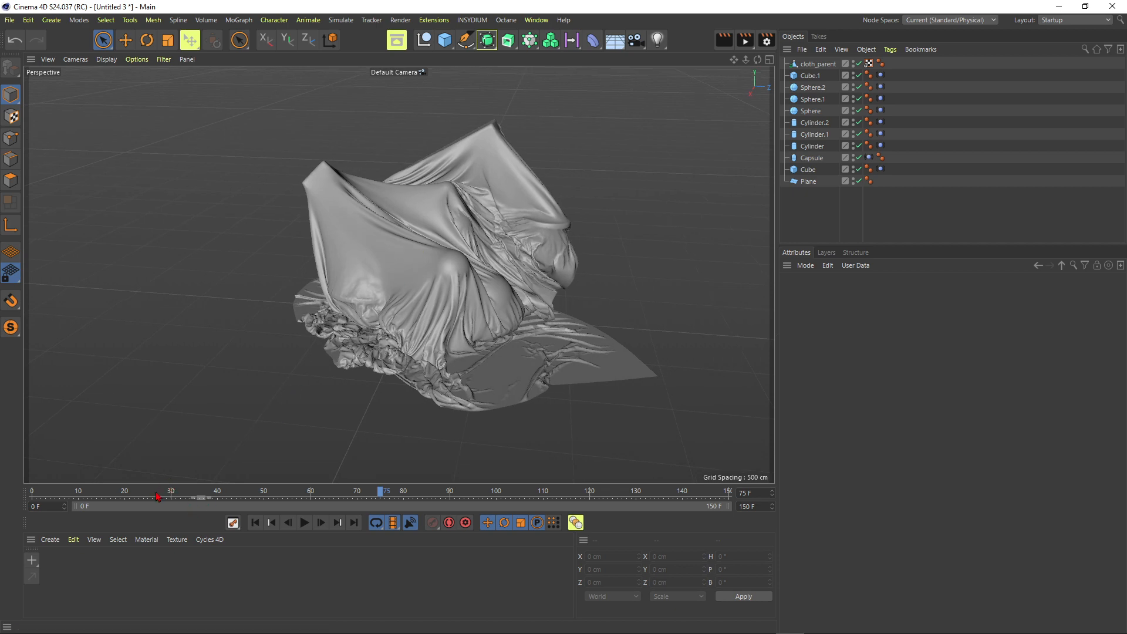
left_click_drag(391, 466, 562, 470)
left_click_drag(462, 260, 491, 252, "alt")
scroll(511, 299, "up", 5)
scroll(355, 211, "down", 3)
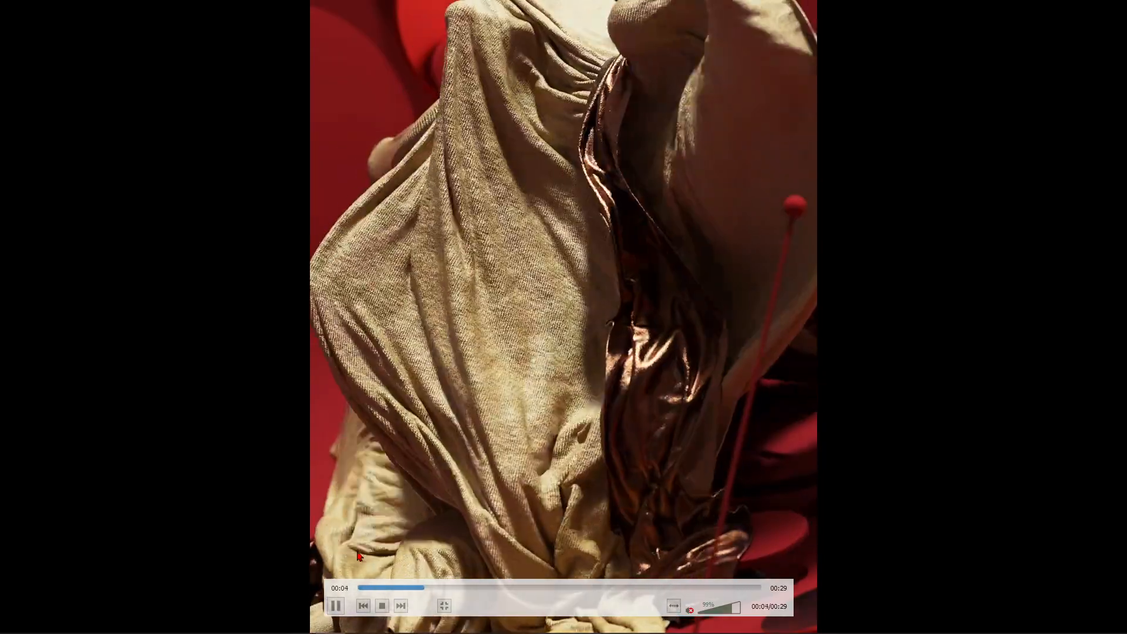
Switch to the video player and restart the Abstract Cloth Sculptures clip from the beginning
left_click(362, 589)
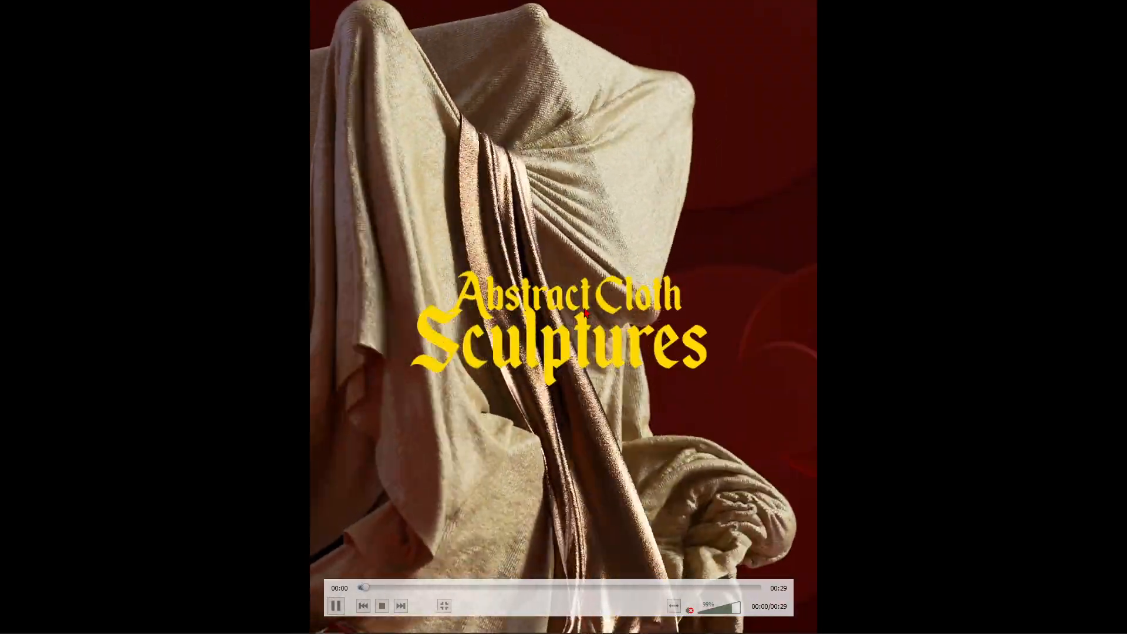